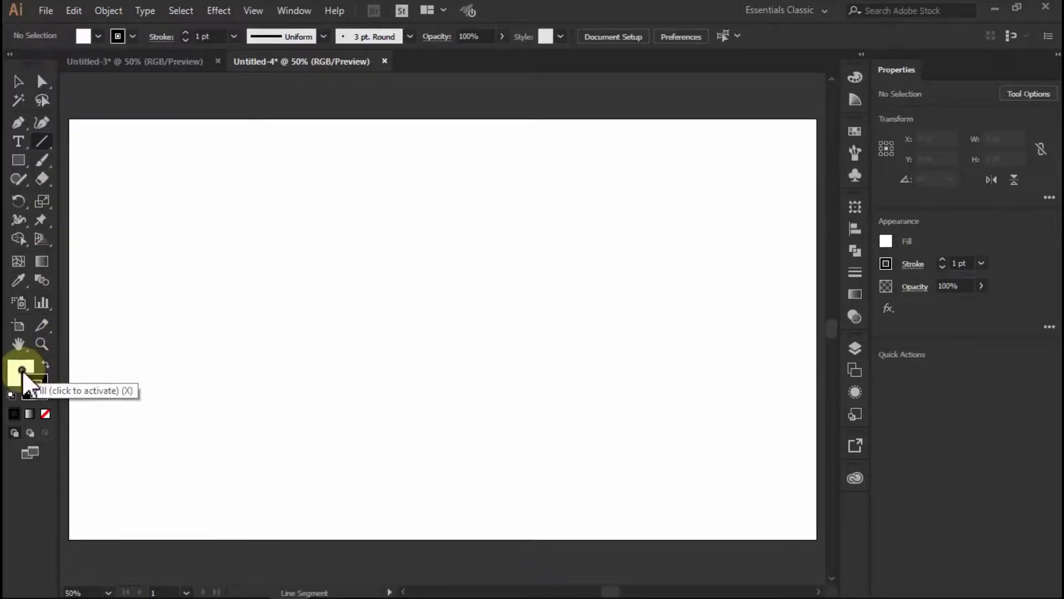
Step: Draw a vertical line about 664 pt tall on the artboard's left part, with no fill and a 2 pt stroke
click(22, 371)
click(45, 415)
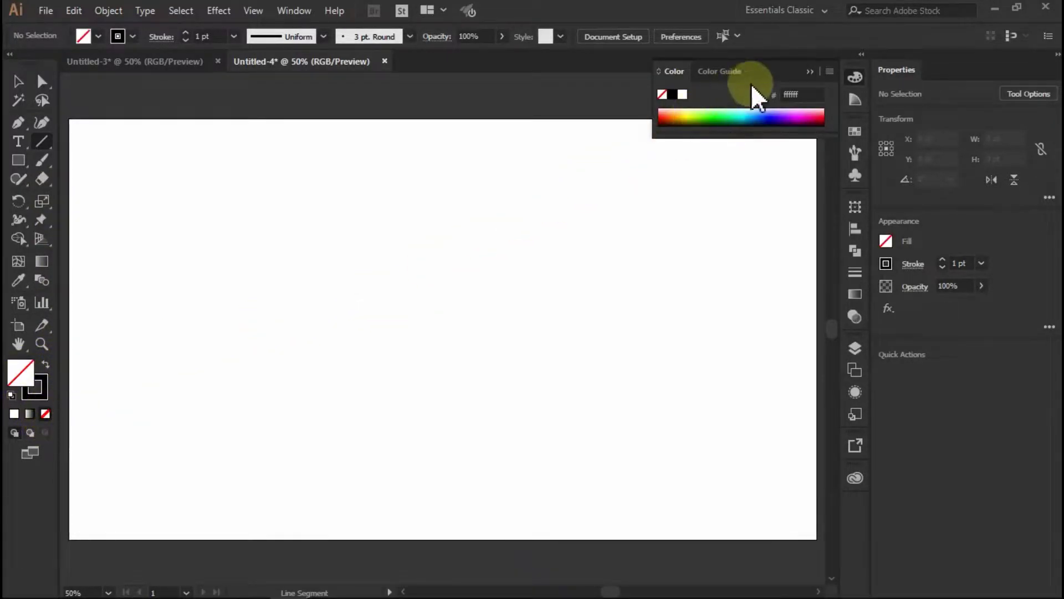
click(811, 72)
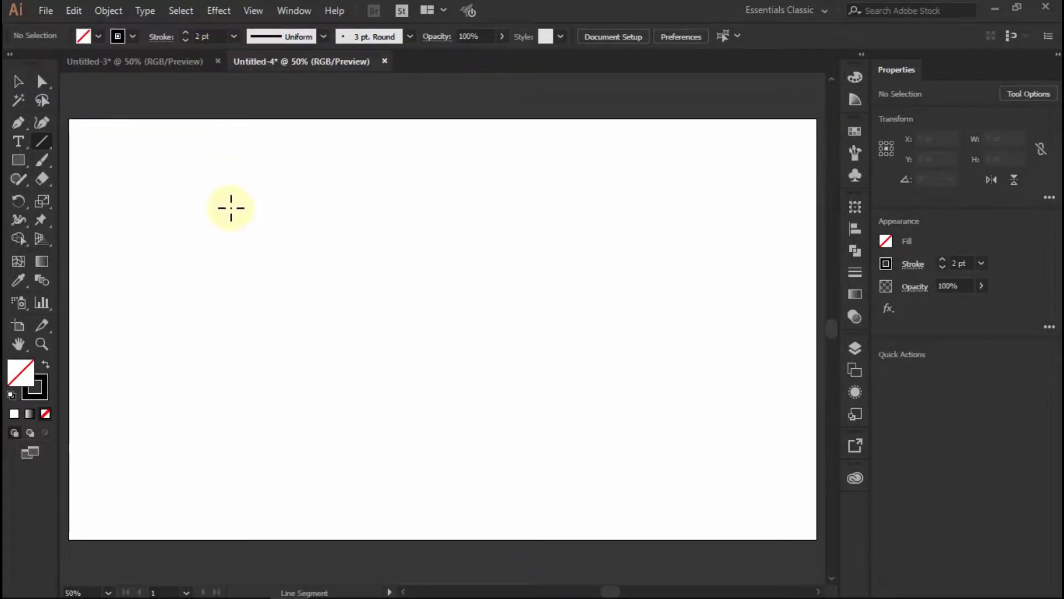
drag(228, 200, 224, 459)
Step: Duplicate the vertical line to the right at even spacing of about 32 pt until there are 12 lines
click(18, 81)
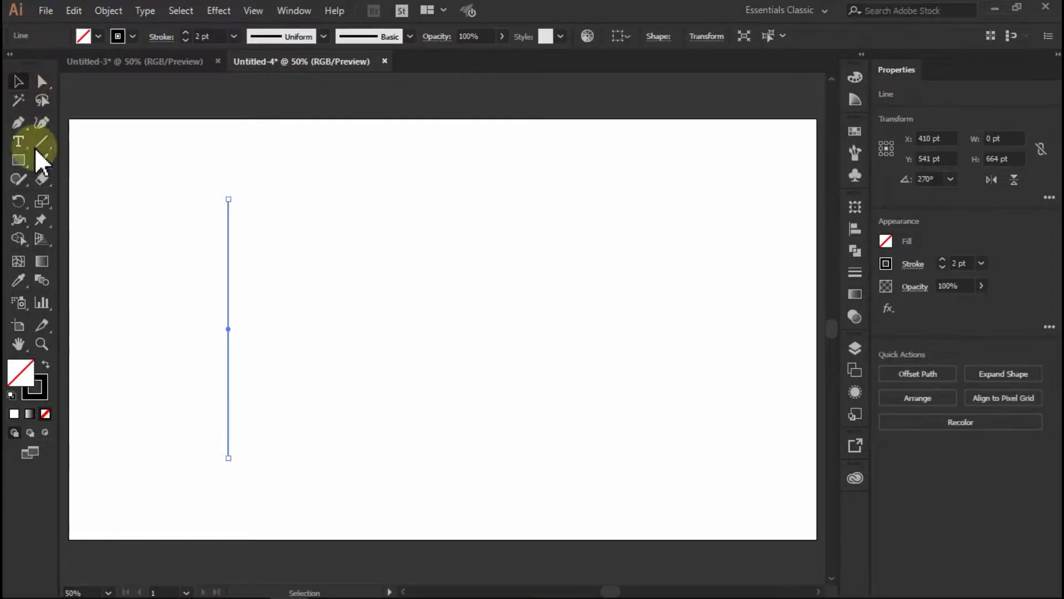
drag(228, 412, 242, 411)
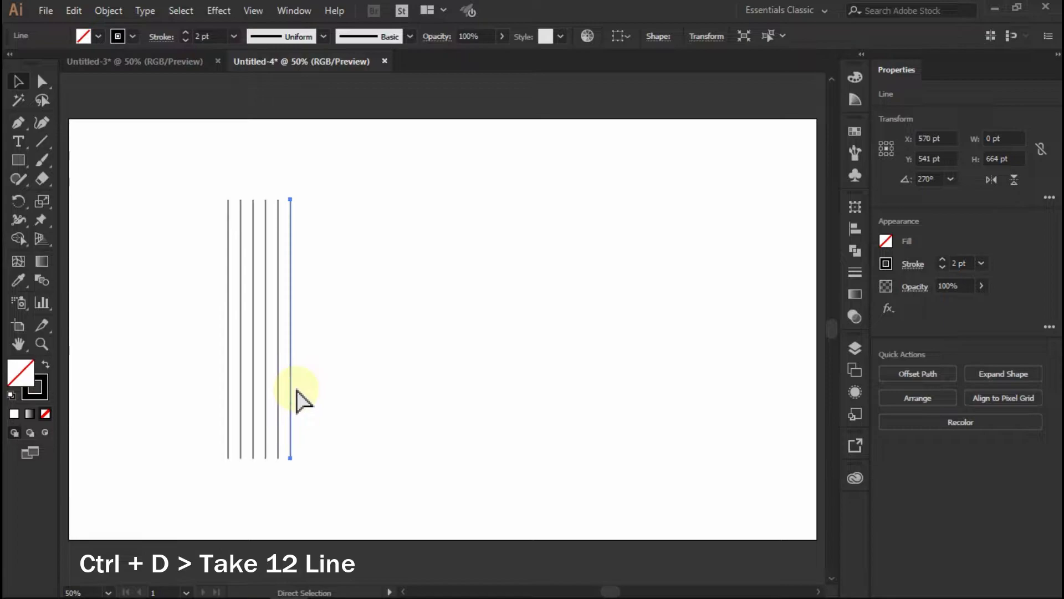
key(ctrl+d)
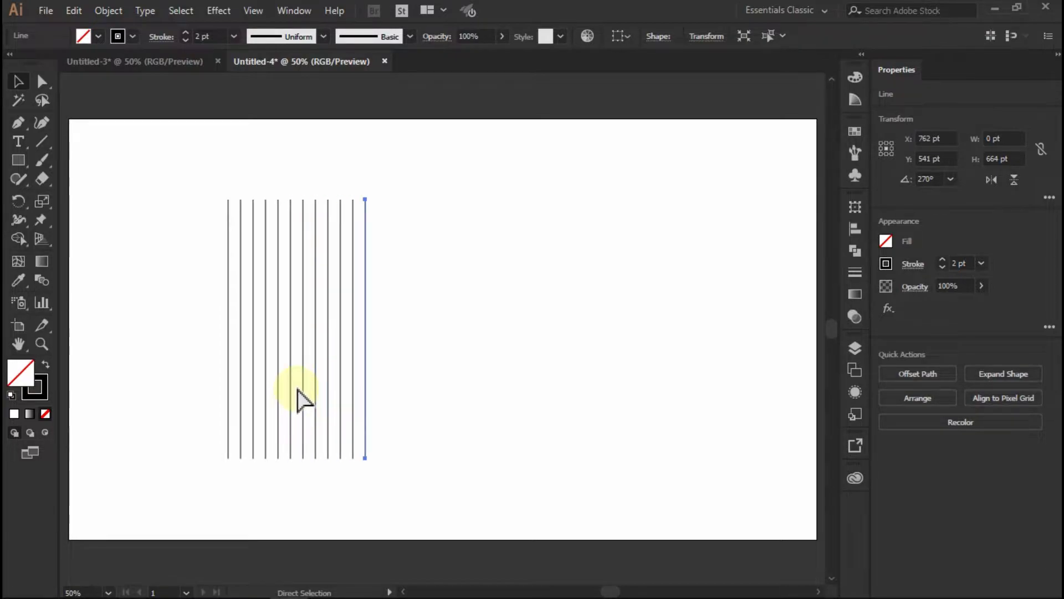
Step: Group all 12 vertical lines into one object
click(412, 342)
drag(430, 168, 178, 250)
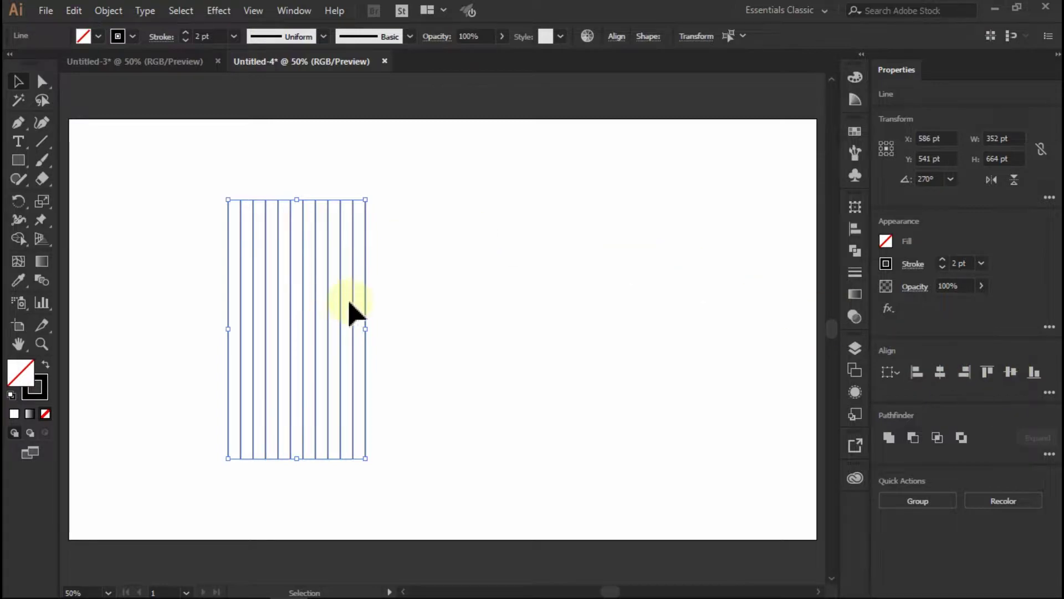
click(110, 10)
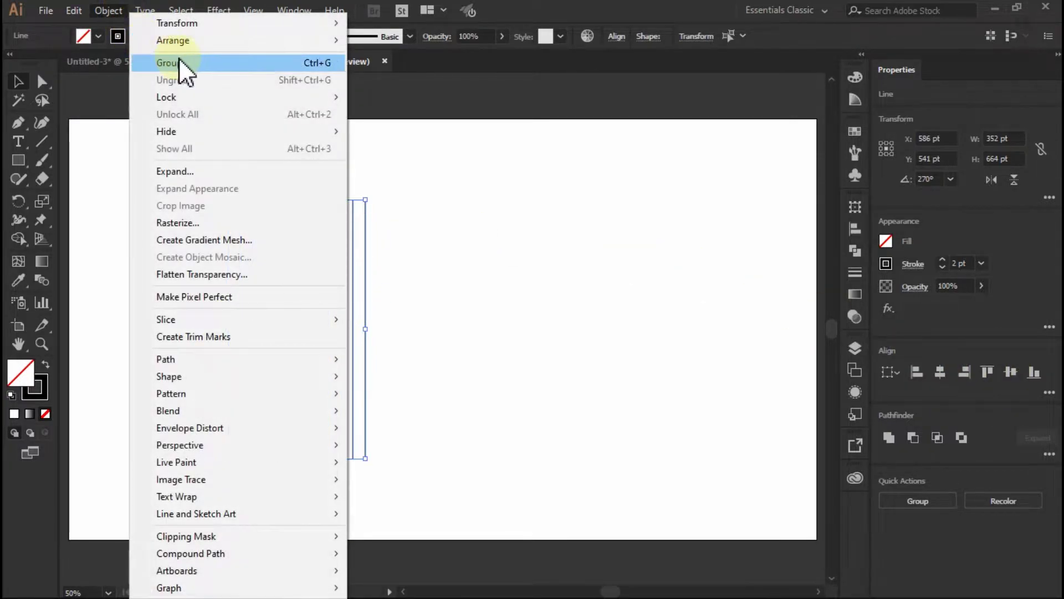
click(221, 61)
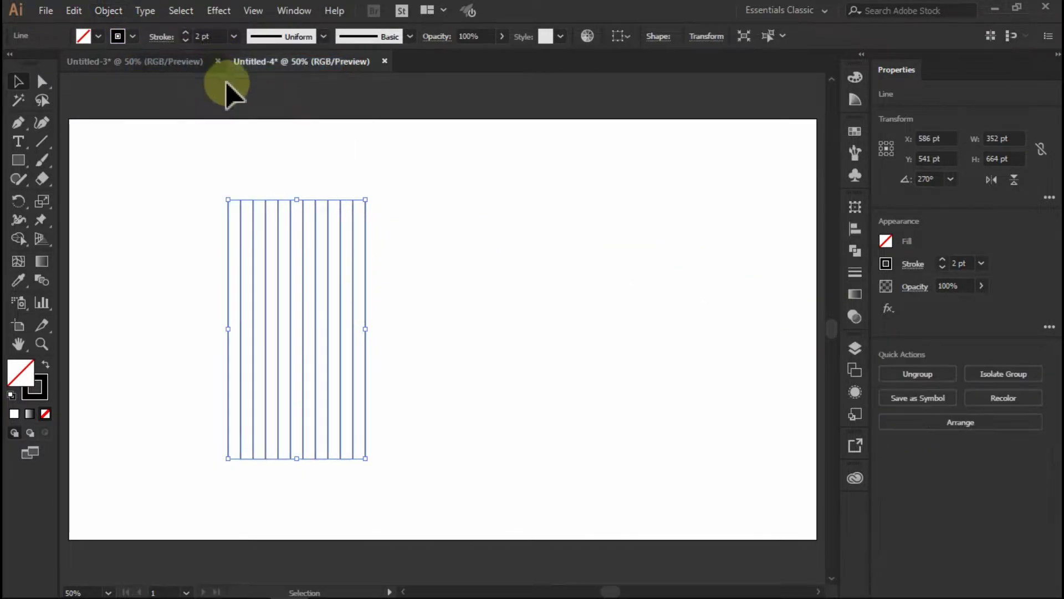
Step: Align the line group to the artboard and center it horizontally and vertically
click(618, 36)
click(631, 89)
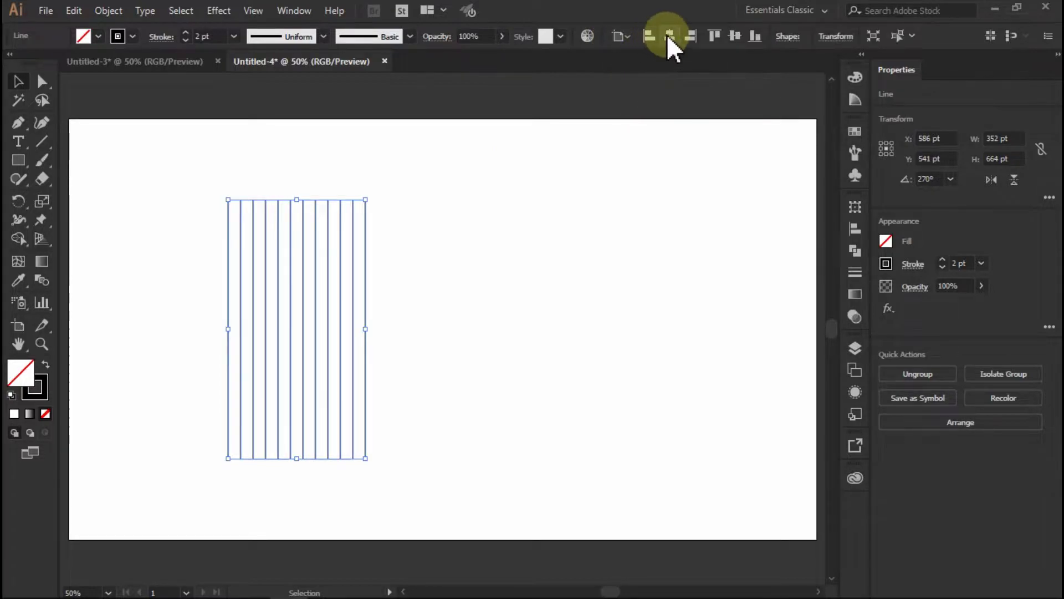
click(668, 37)
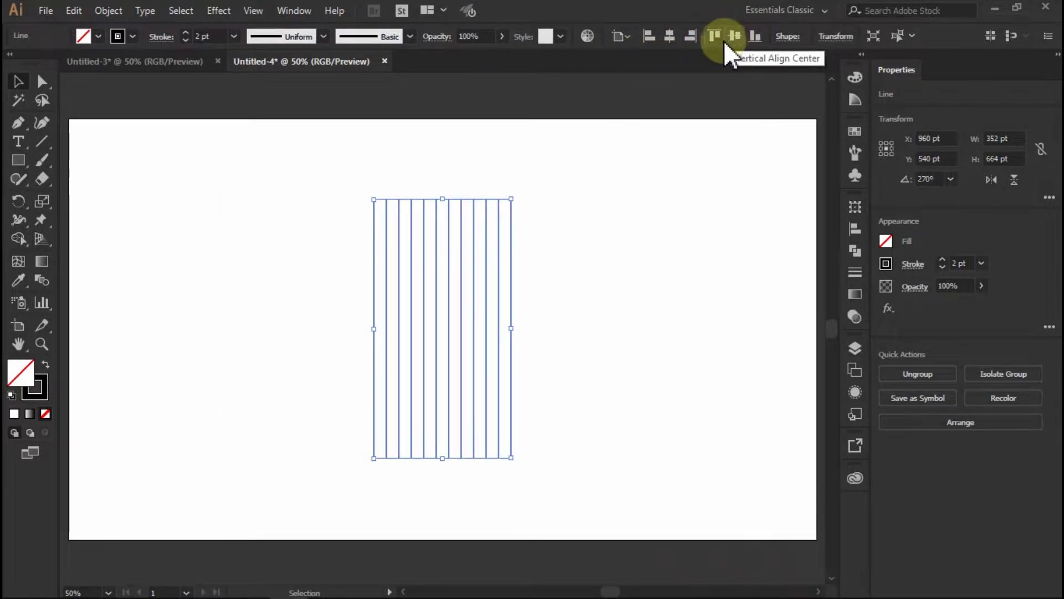
Step: Copy the line group, paste it in place and rotate the copy 90° to form a crossing grid
click(108, 11)
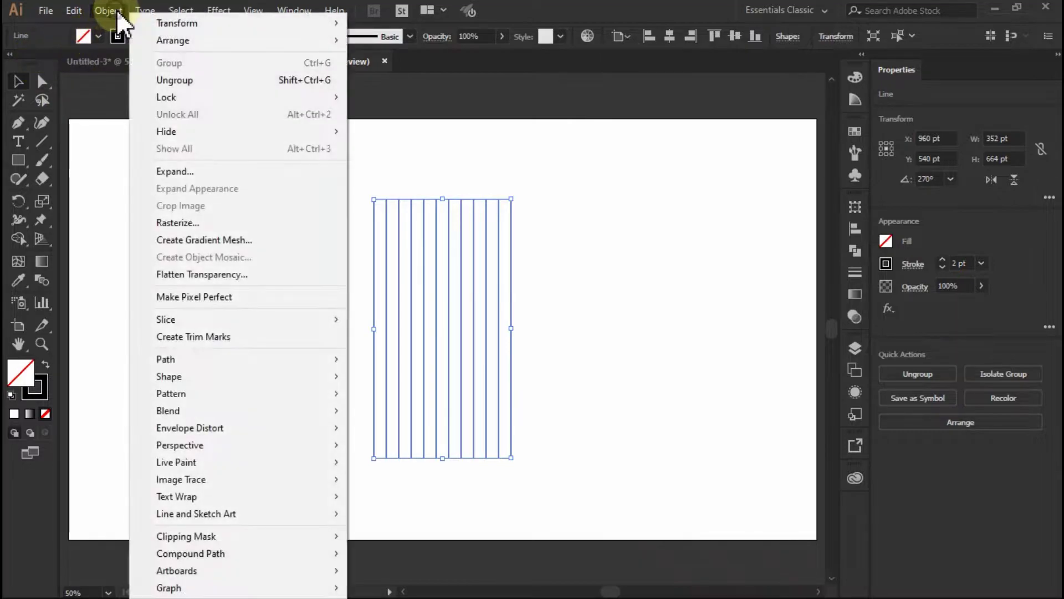
mouse_move(74, 10)
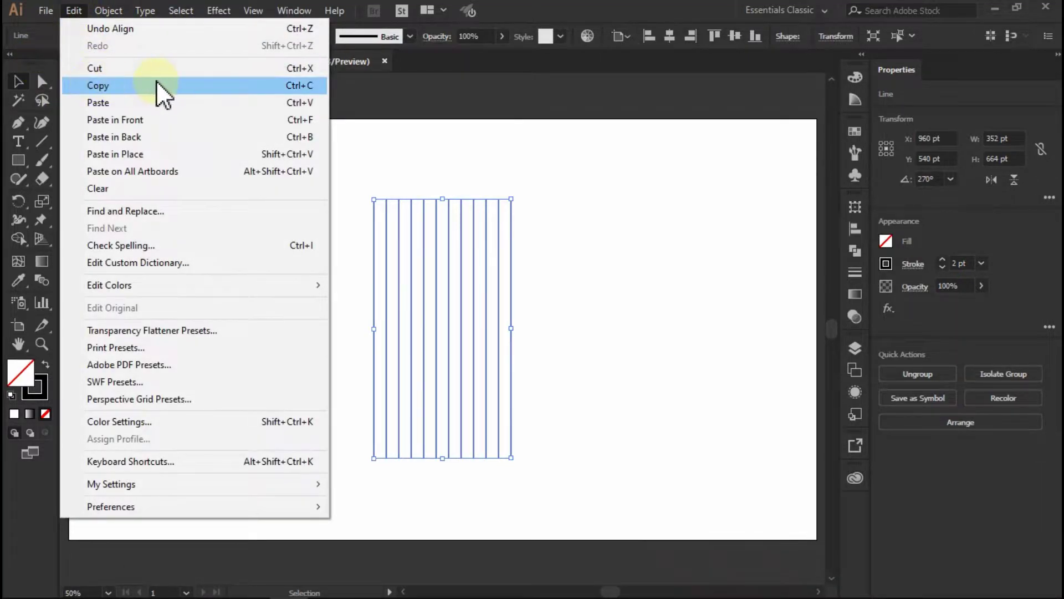
click(157, 81)
click(78, 10)
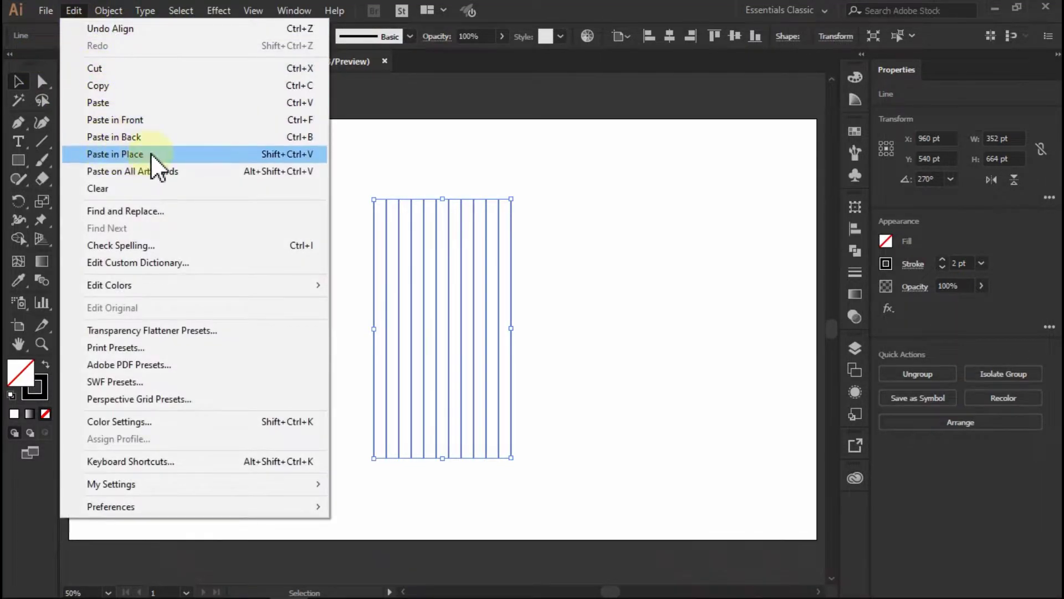
click(151, 155)
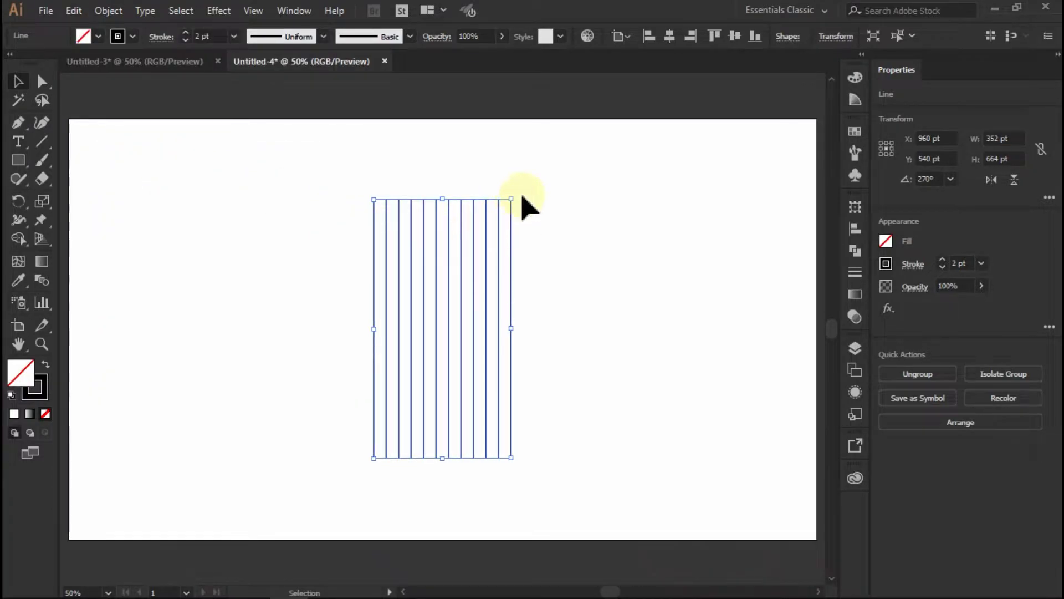
drag(514, 194, 589, 371)
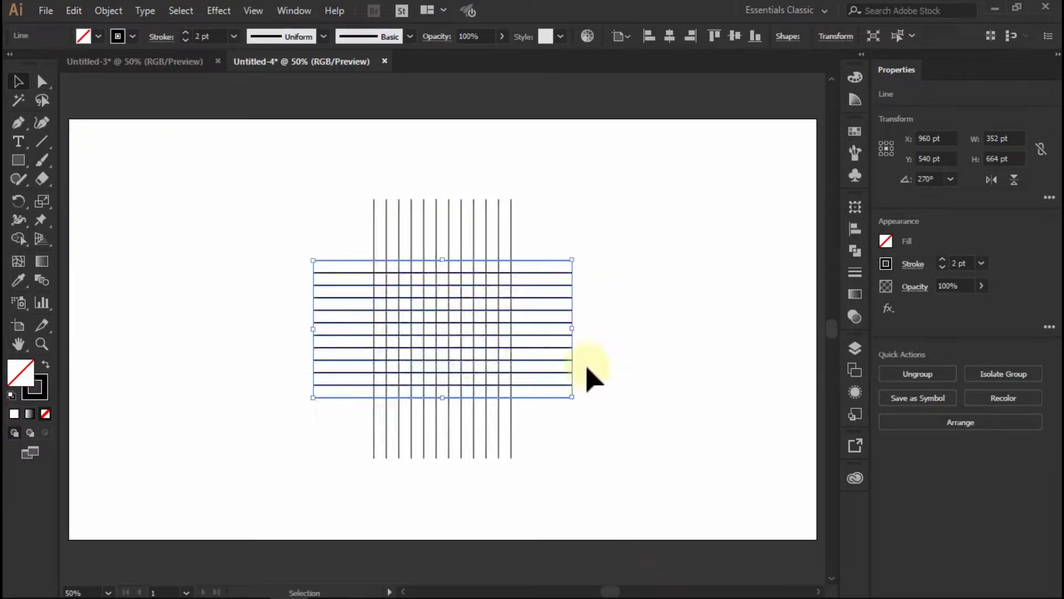
click(605, 302)
Step: Draw a circle about 261 pt across over the upper left part of the grid with the Ellipse tool
key(ctrl+plus)
scroll(448, 346, down, 1)
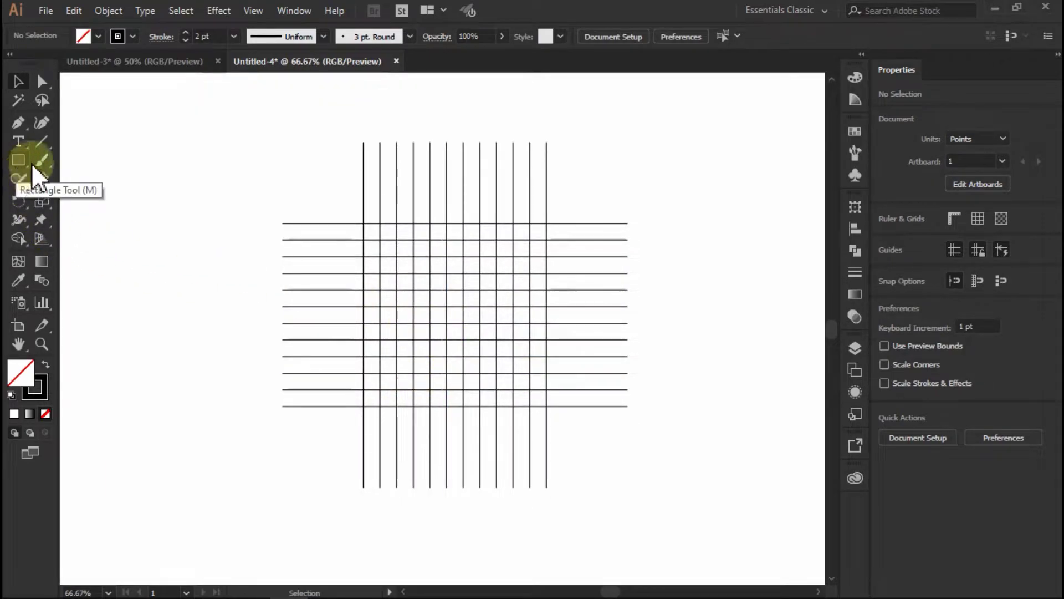
click(17, 158)
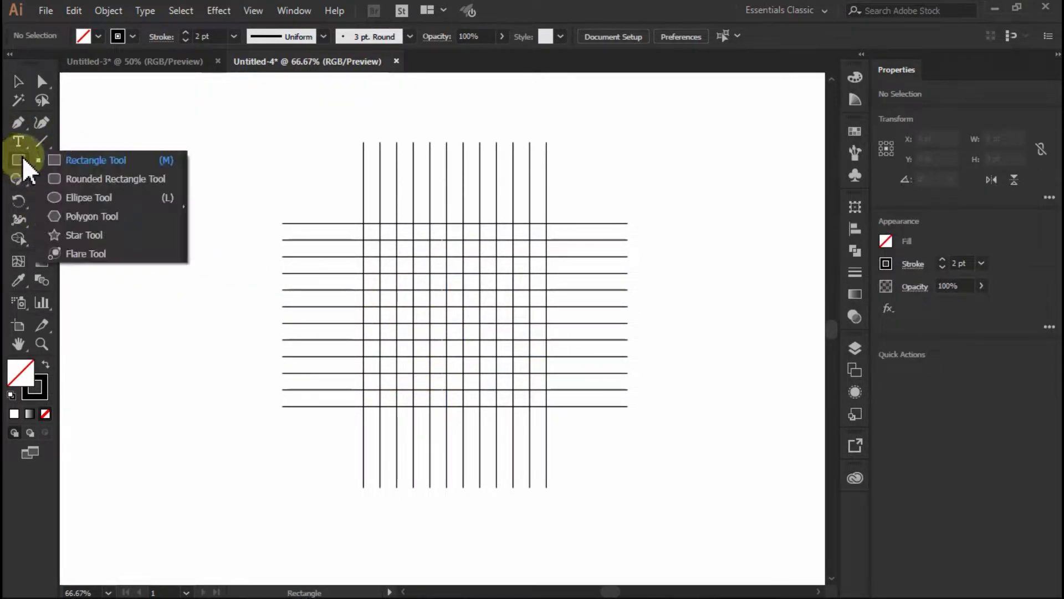
click(72, 198)
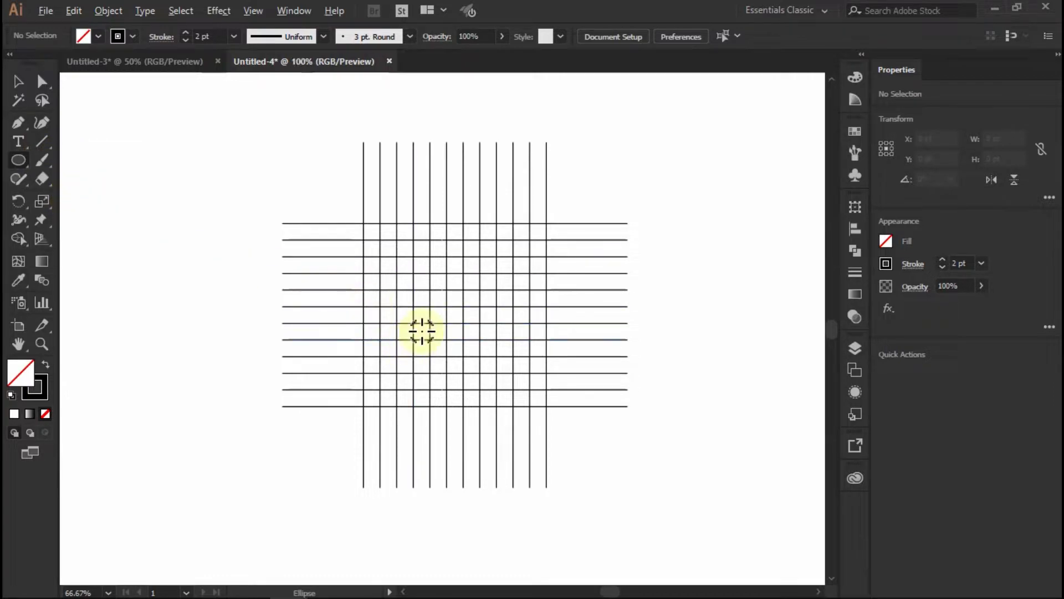
scroll(424, 330, up, 1)
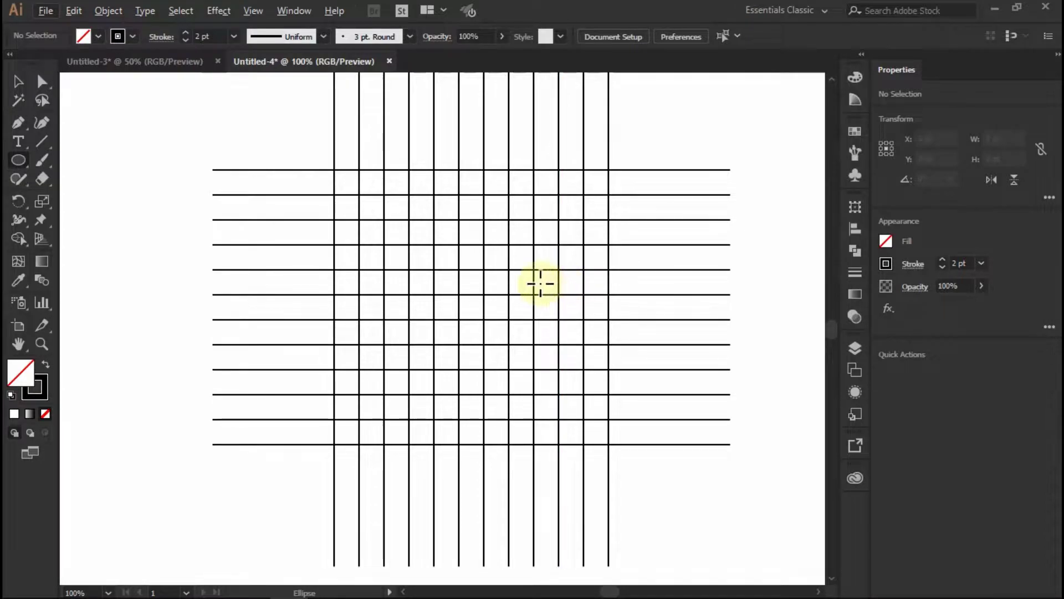
drag(533, 294, 331, 267)
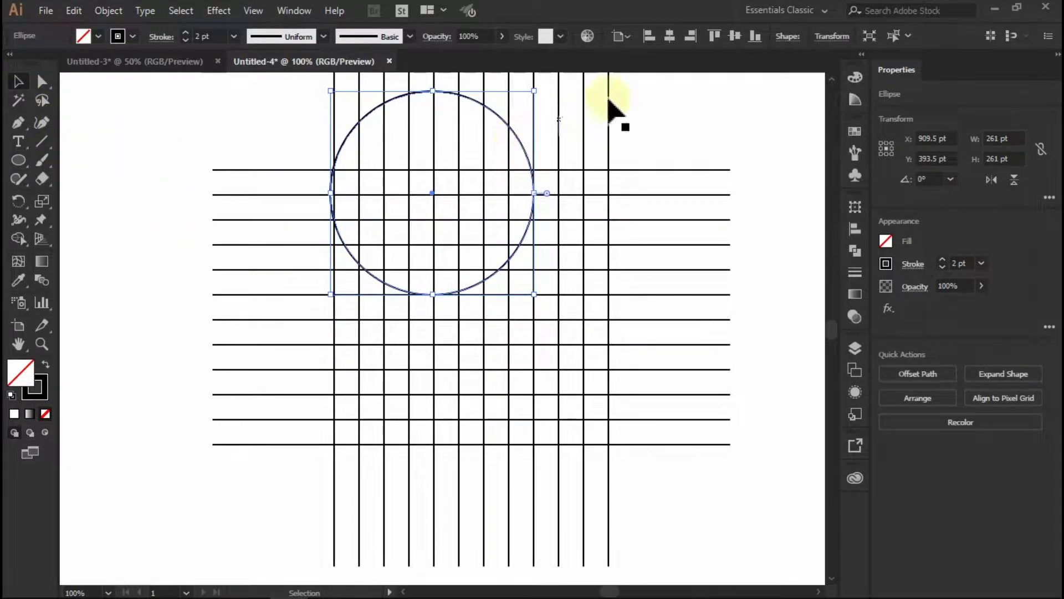
Step: Center the circle vertically on the artboard and shrink it proportionally to 256 pt so its left edge meets the outermost vertical line
click(736, 33)
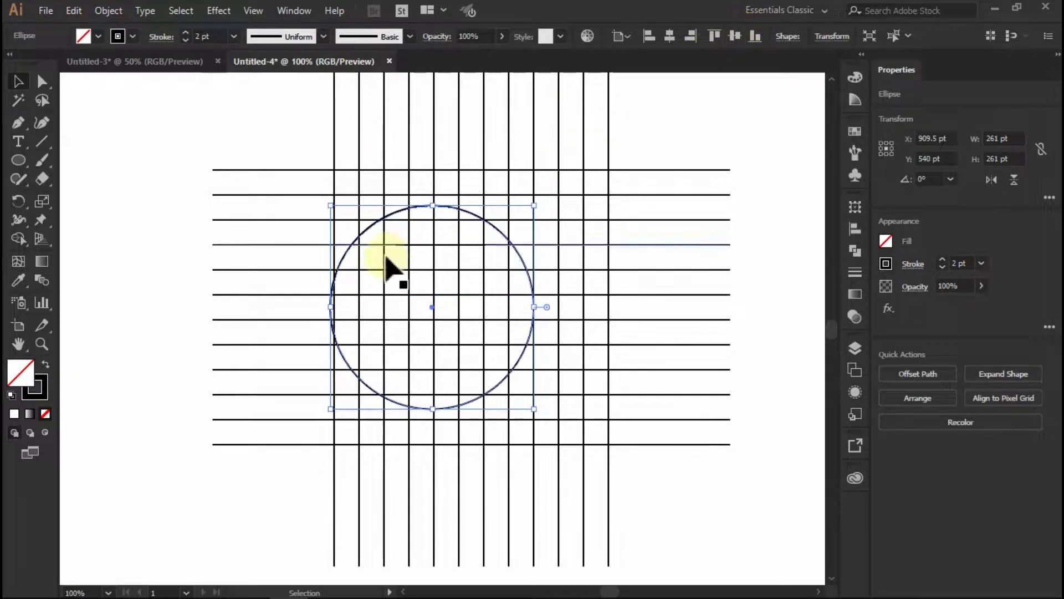
drag(332, 308, 336, 307)
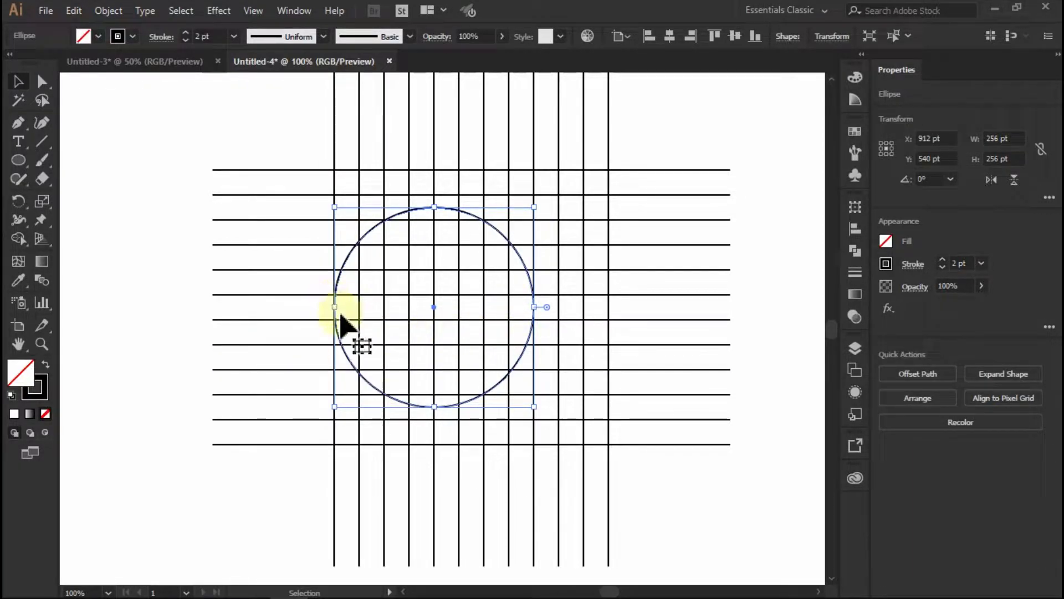
drag(436, 412, 436, 422)
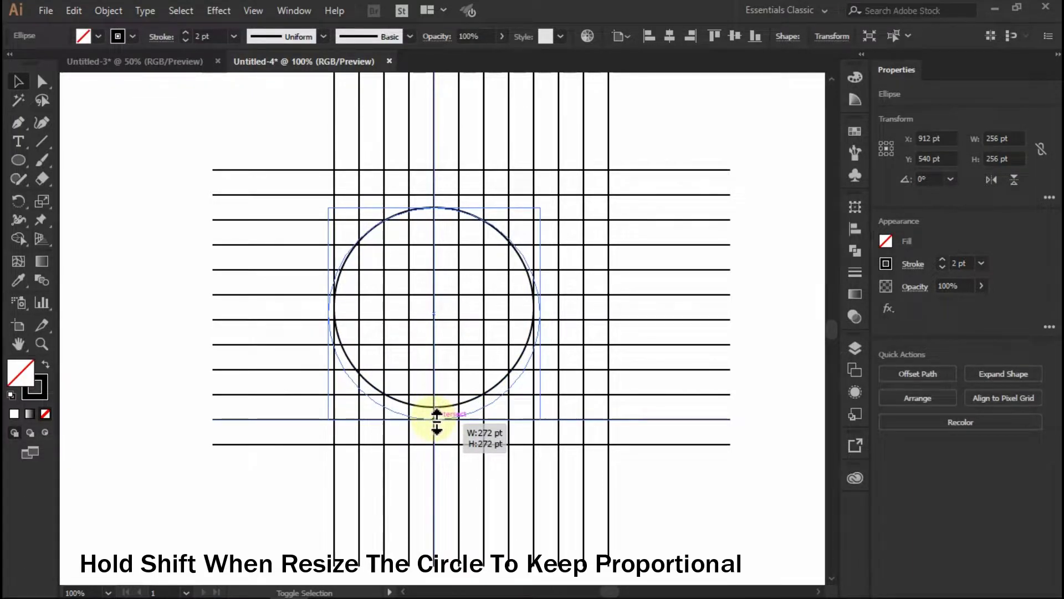
drag(437, 421, 436, 419)
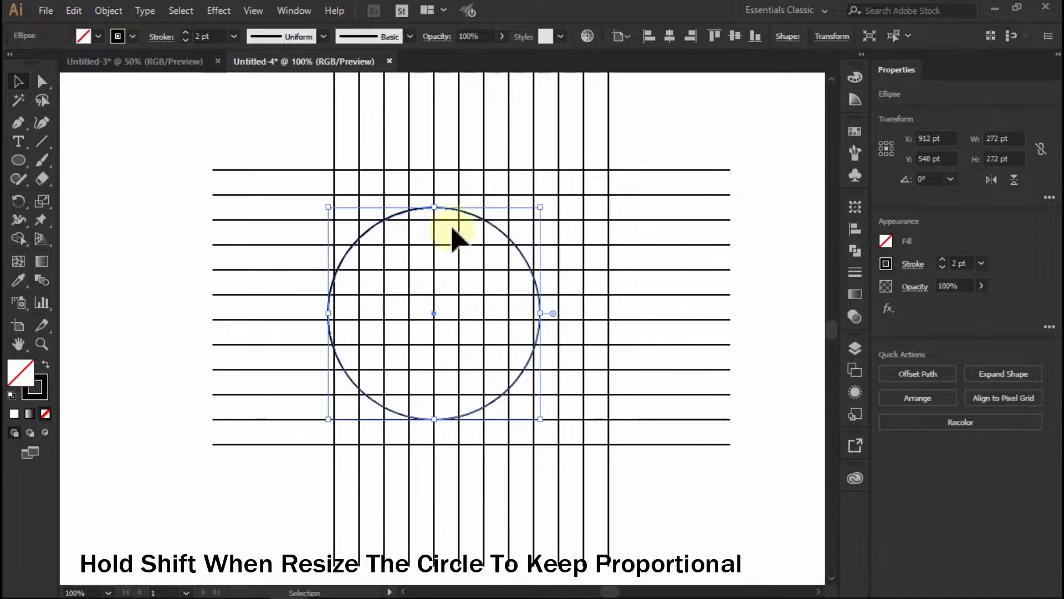
key(ctrl+z)
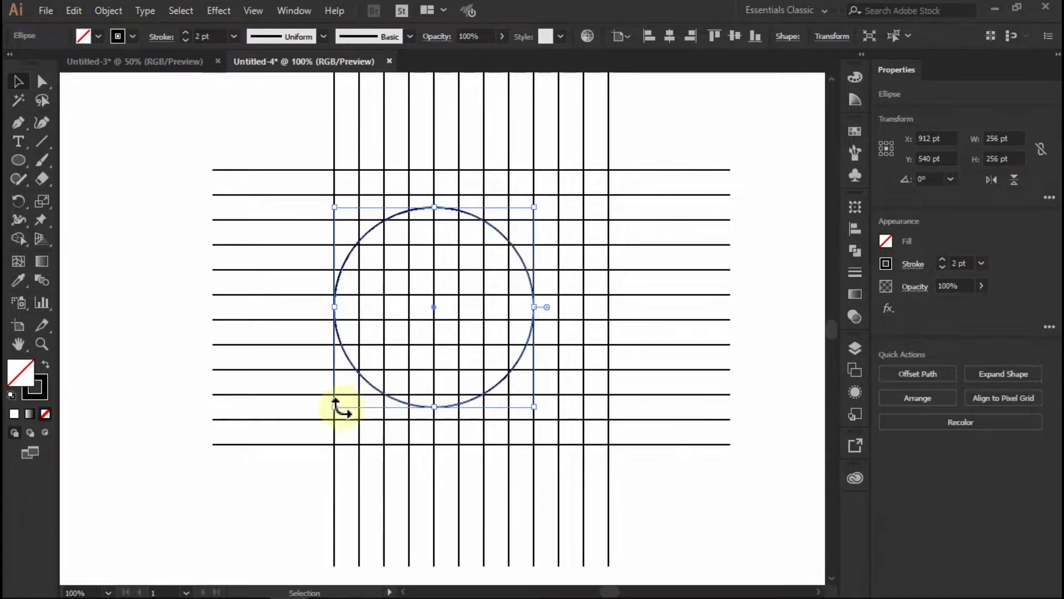
Step: Enlarge the circle proportionally from its center to 288 pt and move it left until its right edge meets a vertical grid line
drag(340, 411, 319, 420)
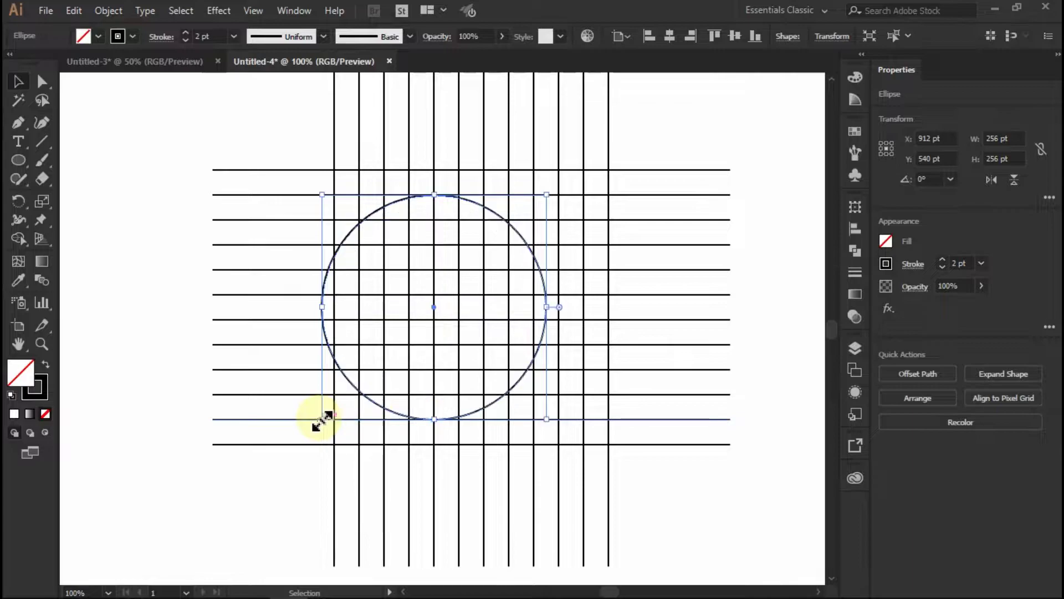
scroll(519, 318, up, 2)
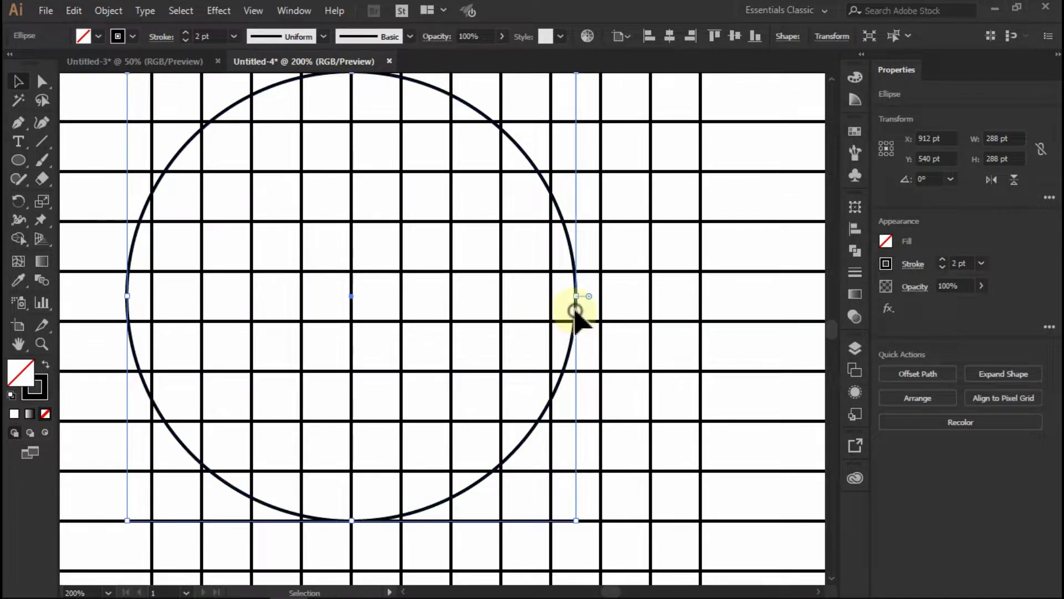
key(ctrl+shift+a)
click(575, 303)
drag(577, 304, 553, 308)
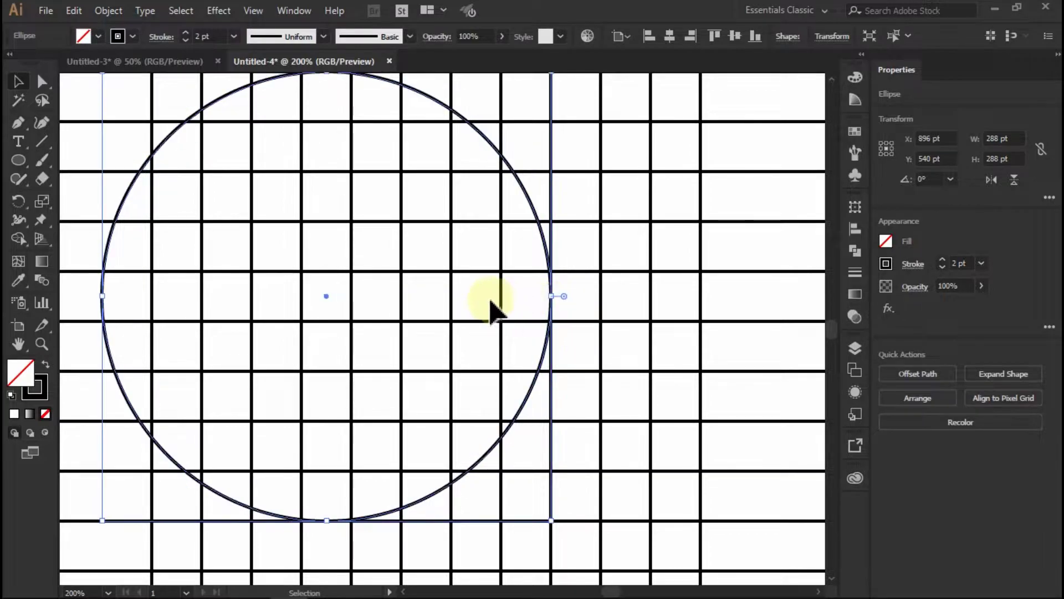
Step: Paste a copy of the circle in place and scale it from its center to 224 pt as a concentric inner circle
scroll(483, 295, down, 2)
scroll(416, 268, up, 1)
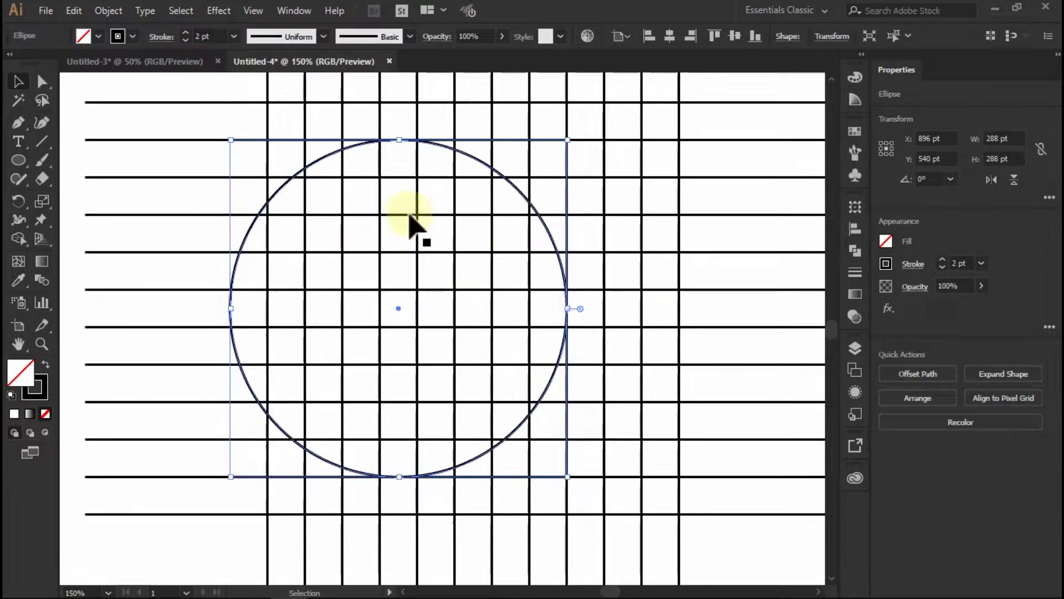
click(74, 10)
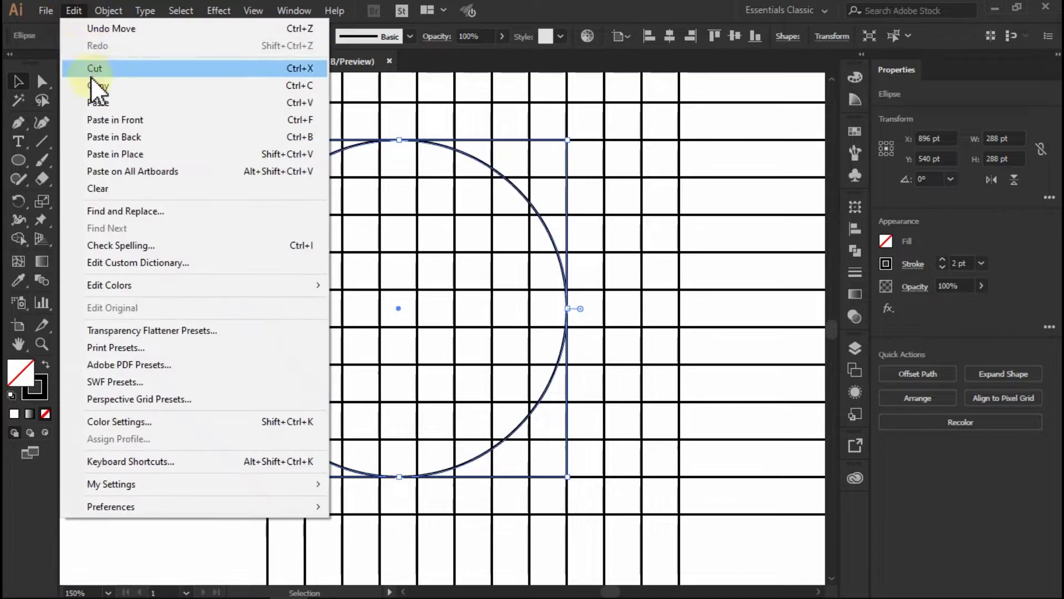
click(157, 85)
click(74, 10)
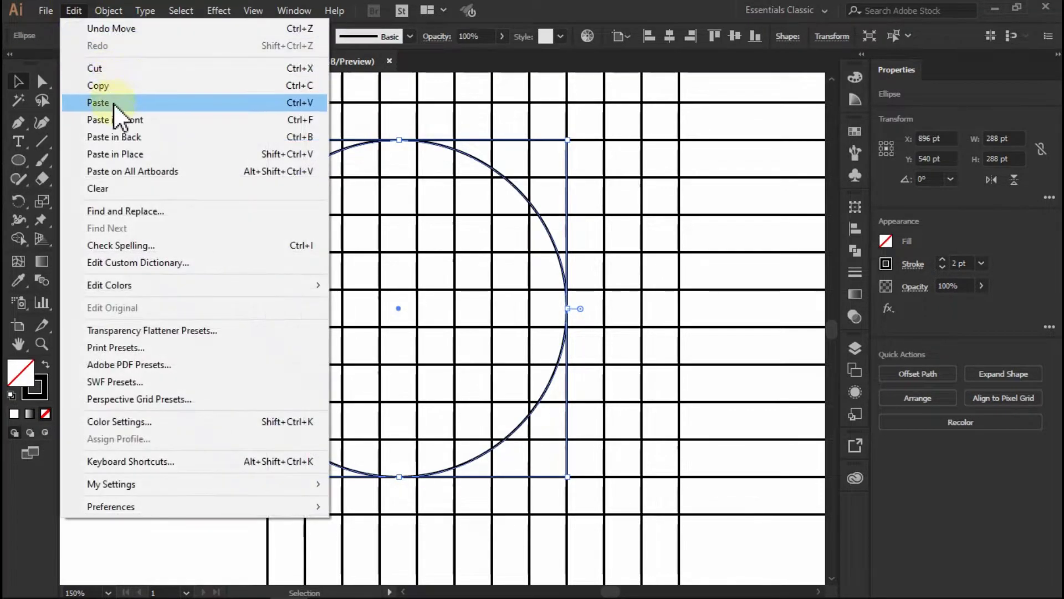
click(141, 152)
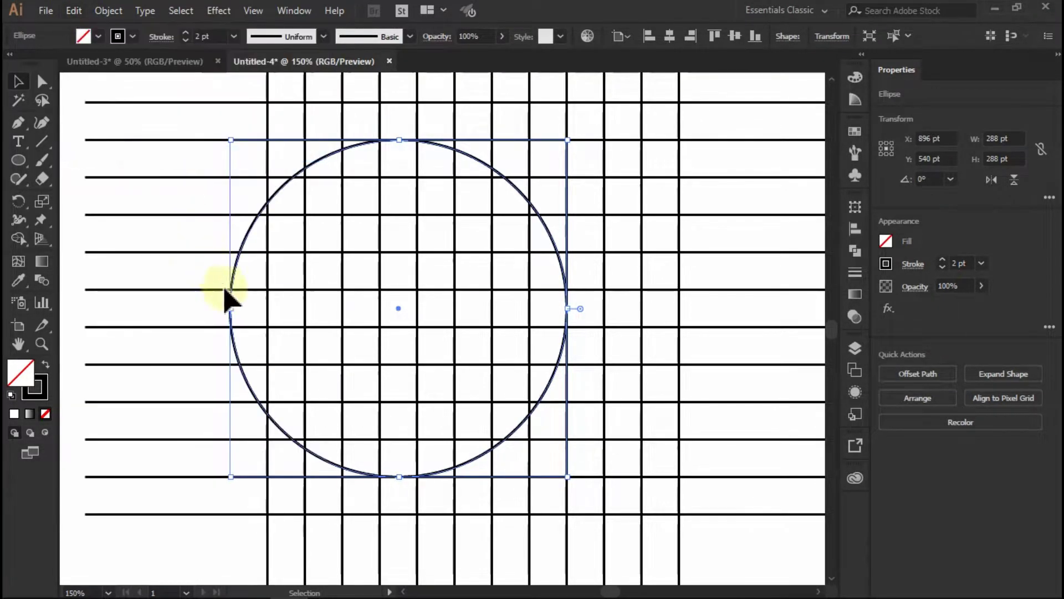
drag(231, 313, 269, 314)
scroll(452, 253, down, 1)
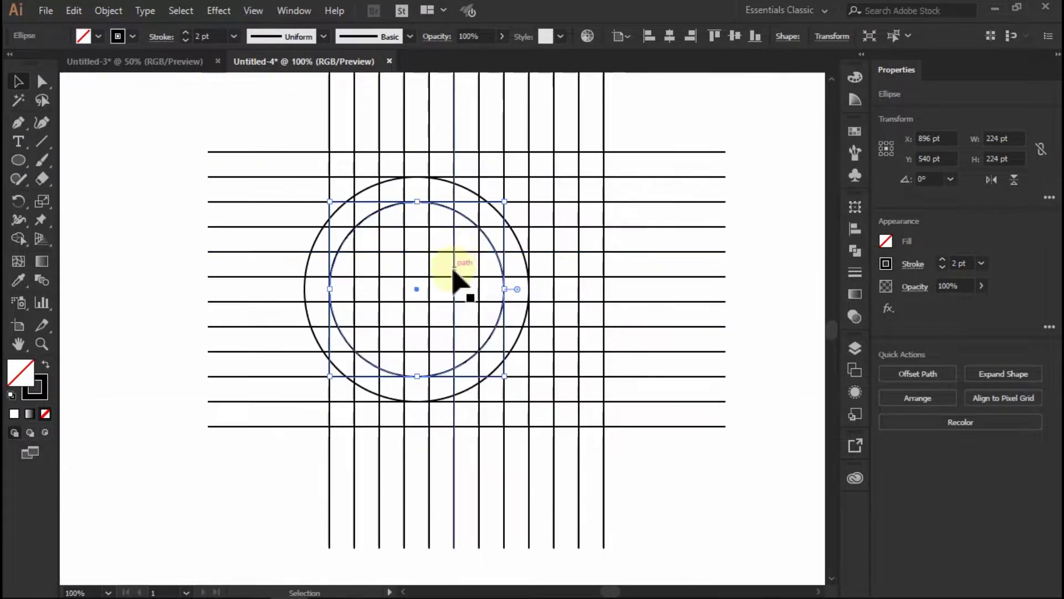
click(257, 116)
Step: Place a duplicate of the whole grid-and-circles construction outside the artboard, beyond its left edge
scroll(459, 294, down, 1)
scroll(458, 285, up, 1)
scroll(396, 177, down, 2)
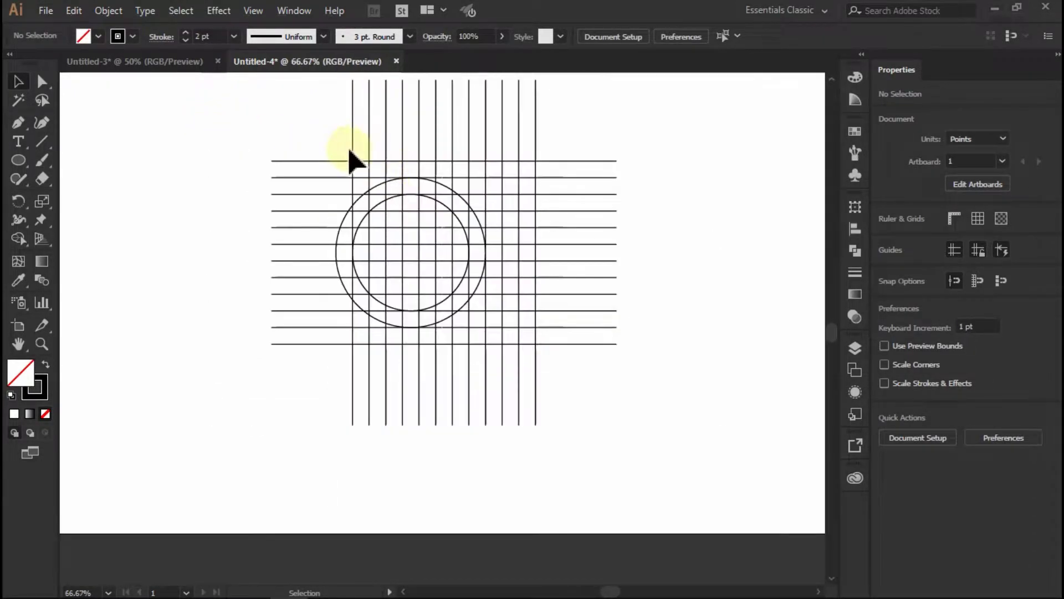
drag(246, 99, 646, 499)
scroll(423, 271, down, 3)
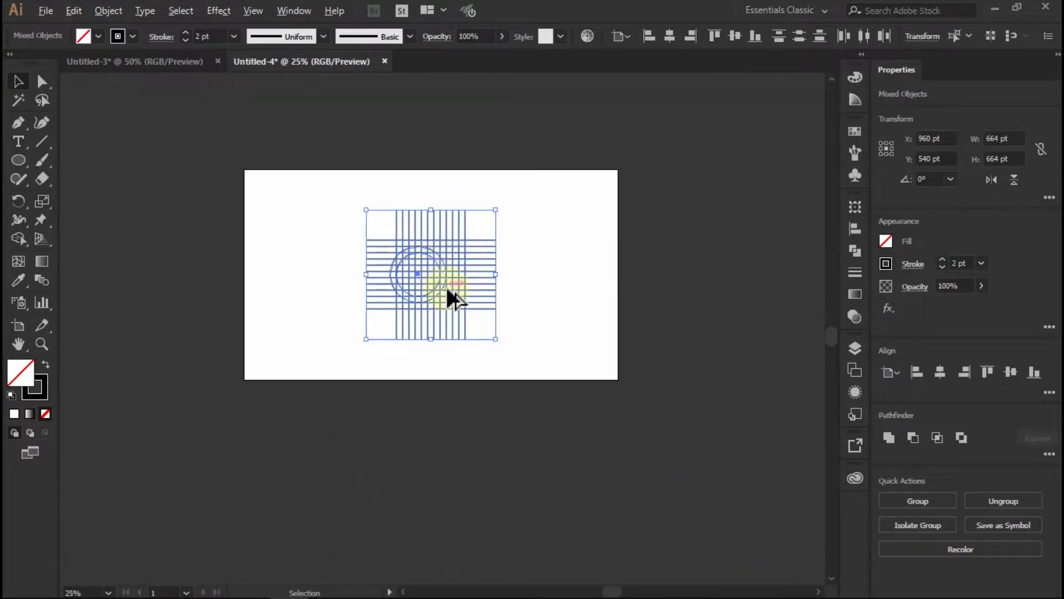
drag(443, 293, 140, 297)
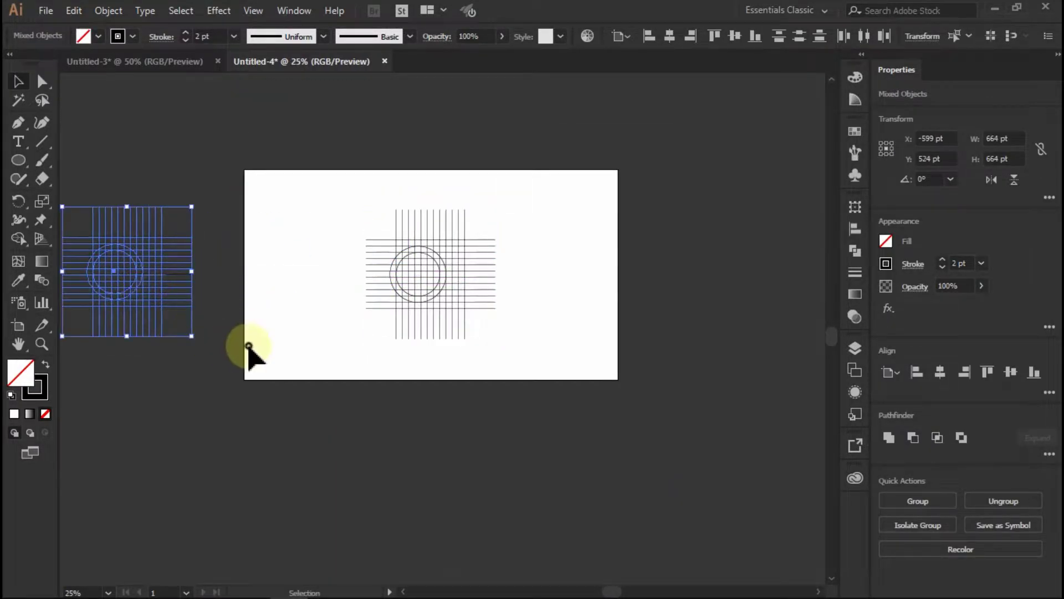
click(324, 327)
Step: Ungroup the original construction on the artboard and set a black fill for the Shape Builder tool
scroll(368, 258, up, 1)
scroll(509, 304, up, 2)
drag(227, 115, 646, 519)
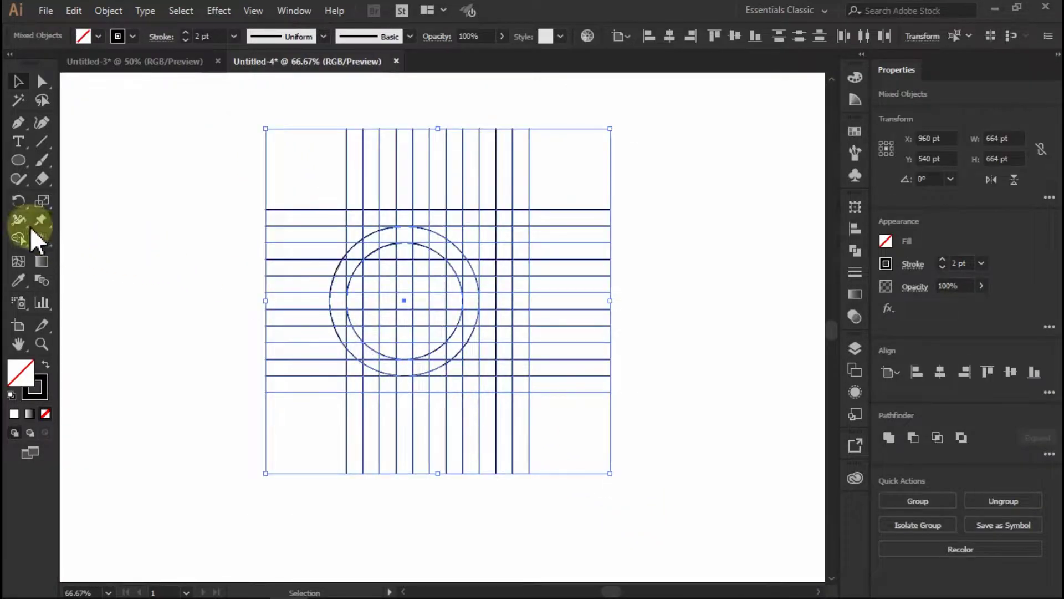
click(1005, 501)
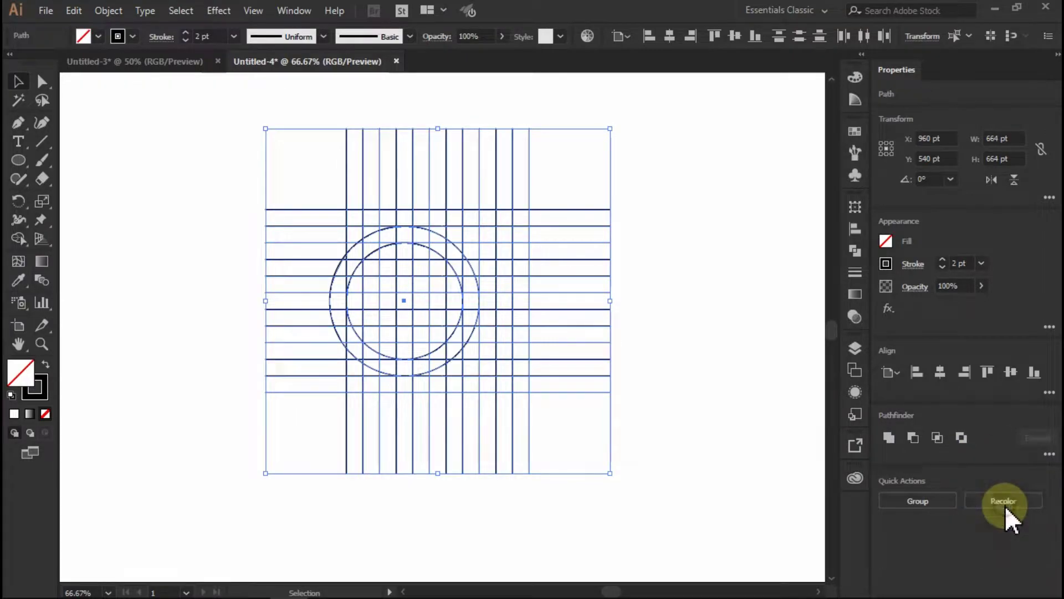
click(22, 239)
click(83, 38)
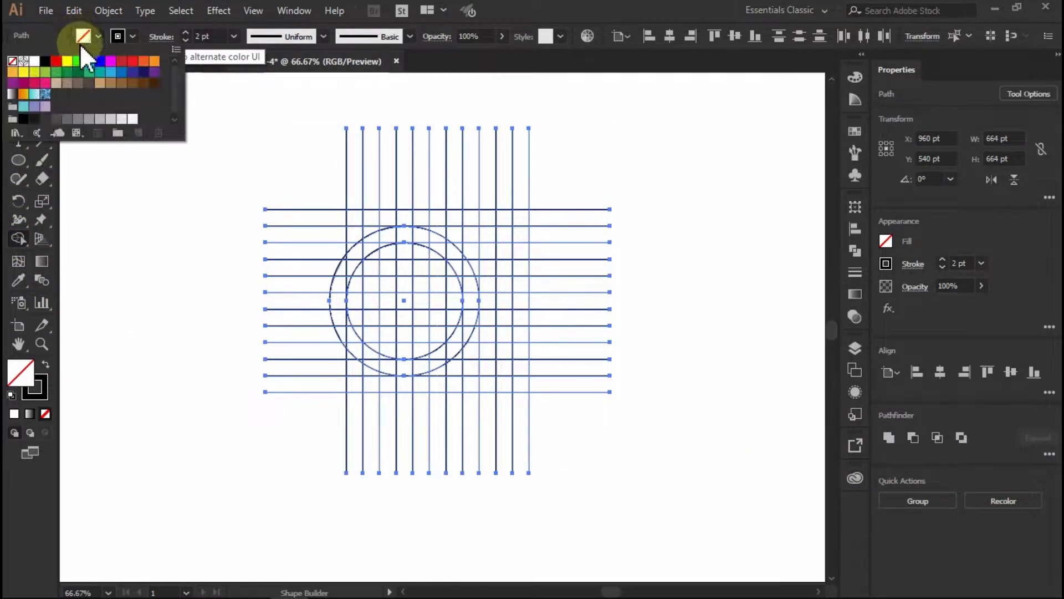
click(23, 119)
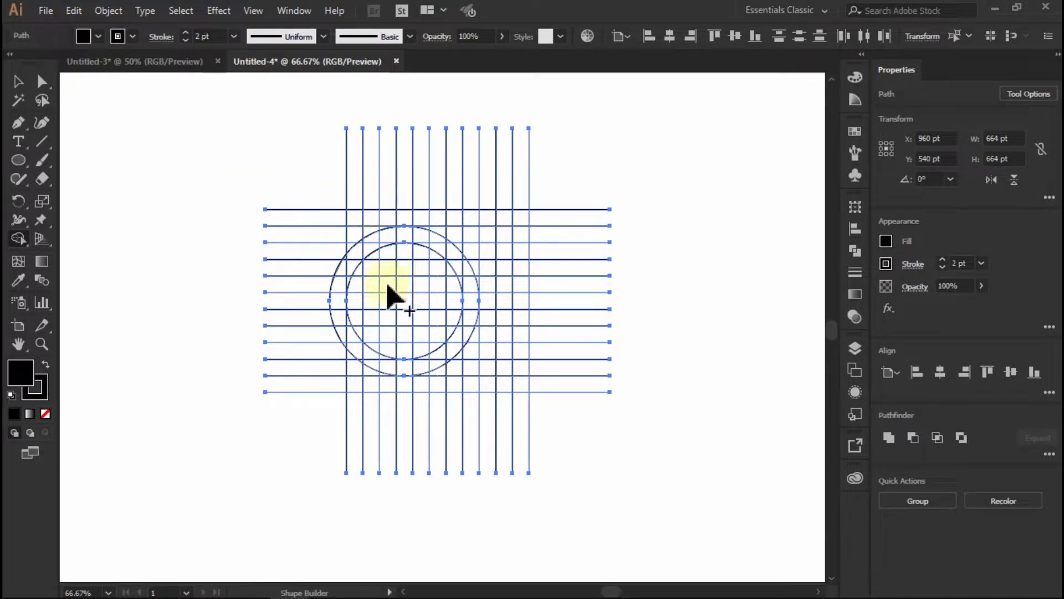
Step: Merge the right half of the ring with a one-cell-wide vertical bar into a black letter D using Shape Builder
scroll(388, 284, up, 1)
scroll(447, 329, up, 2)
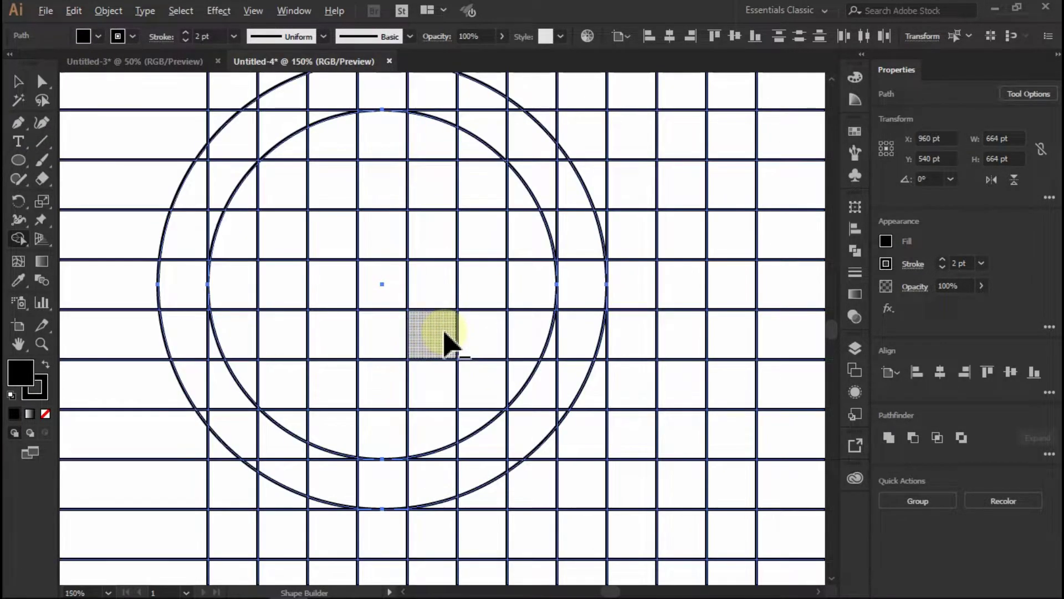
scroll(446, 333, down, 1)
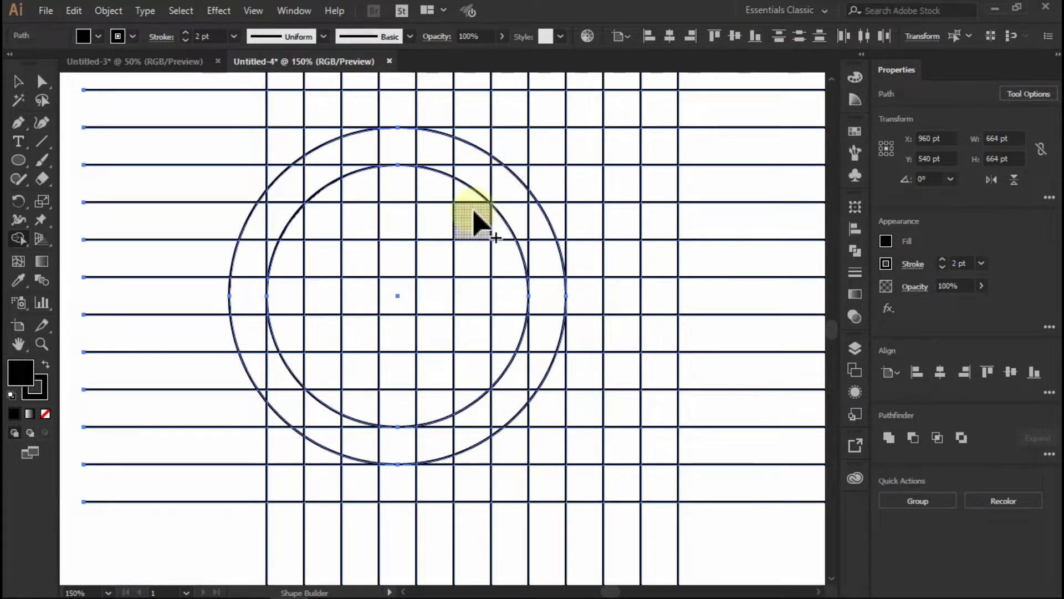
mouse_move(398, 150)
mouse_down()
mouse_move(390, 417)
mouse_move(494, 180)
mouse_move(550, 281)
mouse_move(545, 339)
mouse_up()
mouse_move(410, 439)
mouse_down()
mouse_move(470, 416)
mouse_move(539, 327)
mouse_up()
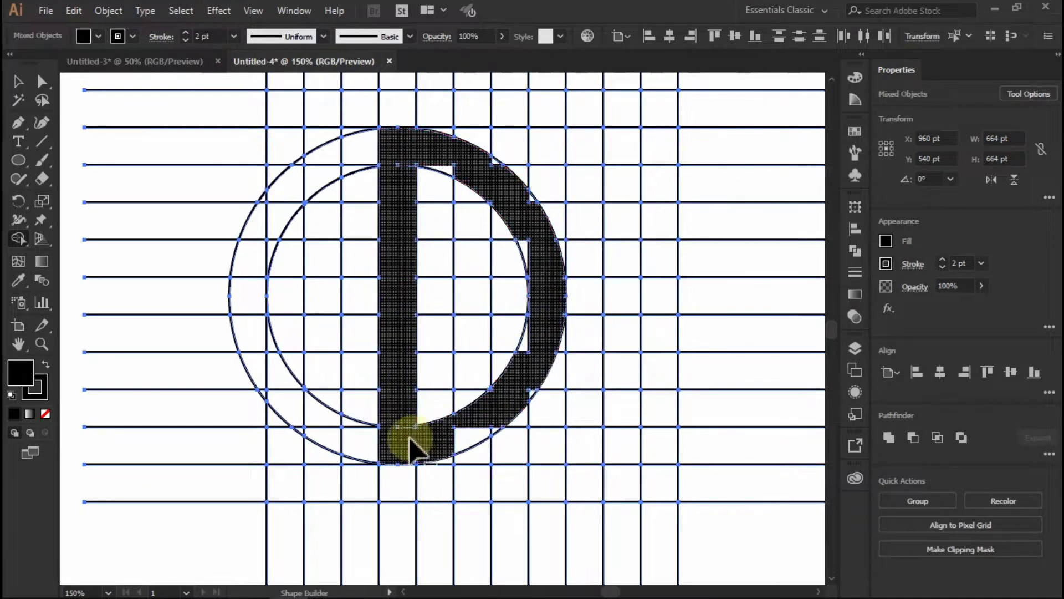
scroll(409, 438, up, 2)
mouse_move(464, 465)
mouse_down()
mouse_move(577, 420)
mouse_move(644, 355)
mouse_move(637, 299)
mouse_up()
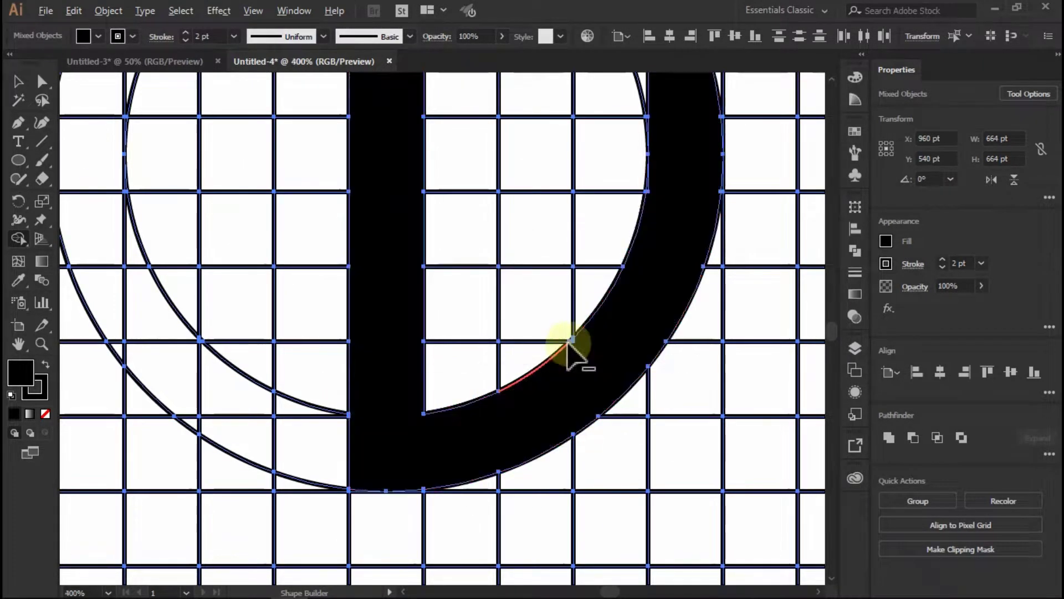
Step: Merge the leftover slivers along the D's inner and outer curves into the letter for clean edges
scroll(546, 368, up, 3)
scroll(458, 209, down, 5)
scroll(418, 148, up, 5)
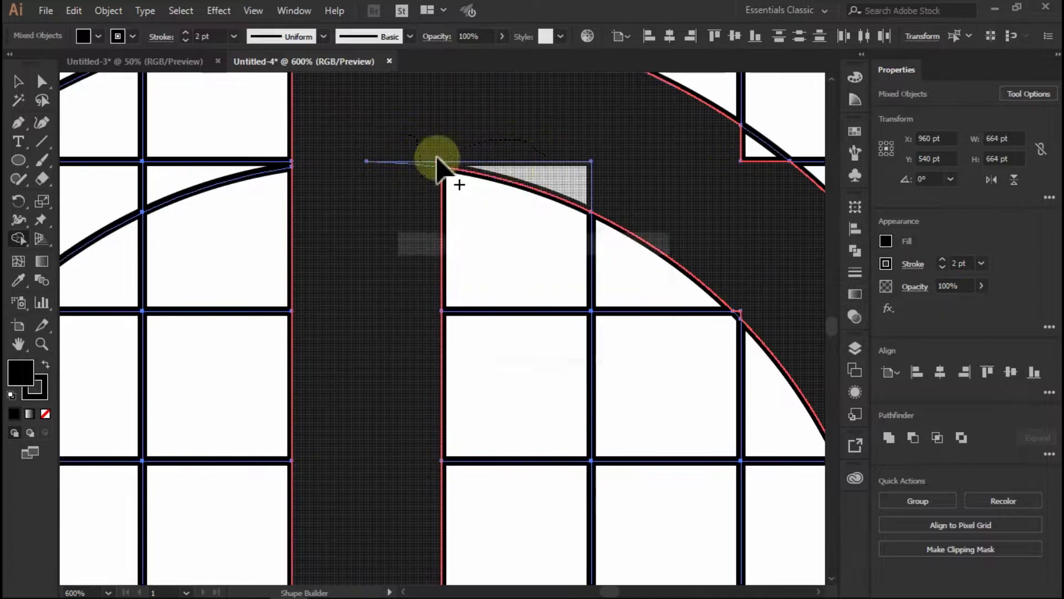
scroll(475, 91, down, 1)
mouse_move(476, 92)
mouse_down()
mouse_move(637, 185)
mouse_move(623, 285)
mouse_move(718, 399)
mouse_move(704, 335)
mouse_up()
scroll(352, 91, down, 1)
scroll(339, 155, up, 4)
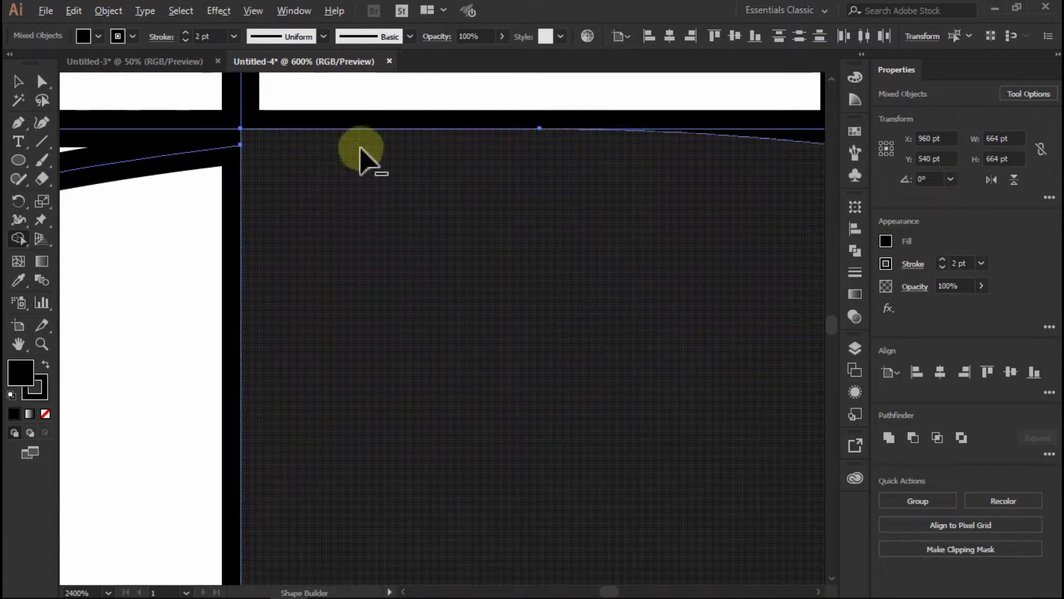
scroll(460, 258, down, 5)
scroll(455, 257, up, 4)
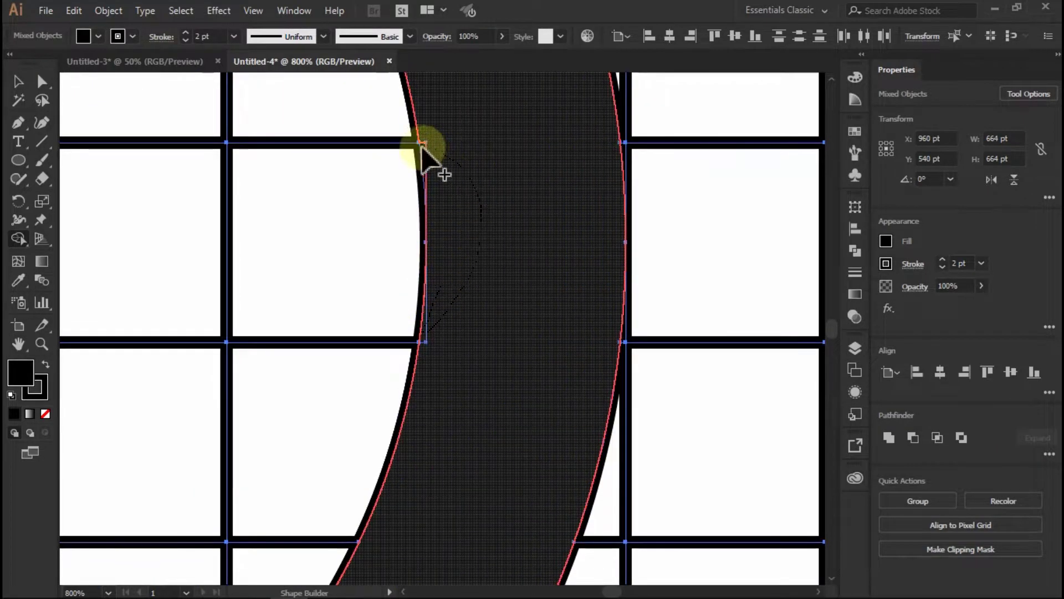
scroll(357, 499, down, 4)
scroll(321, 468, up, 4)
scroll(404, 392, down, 4)
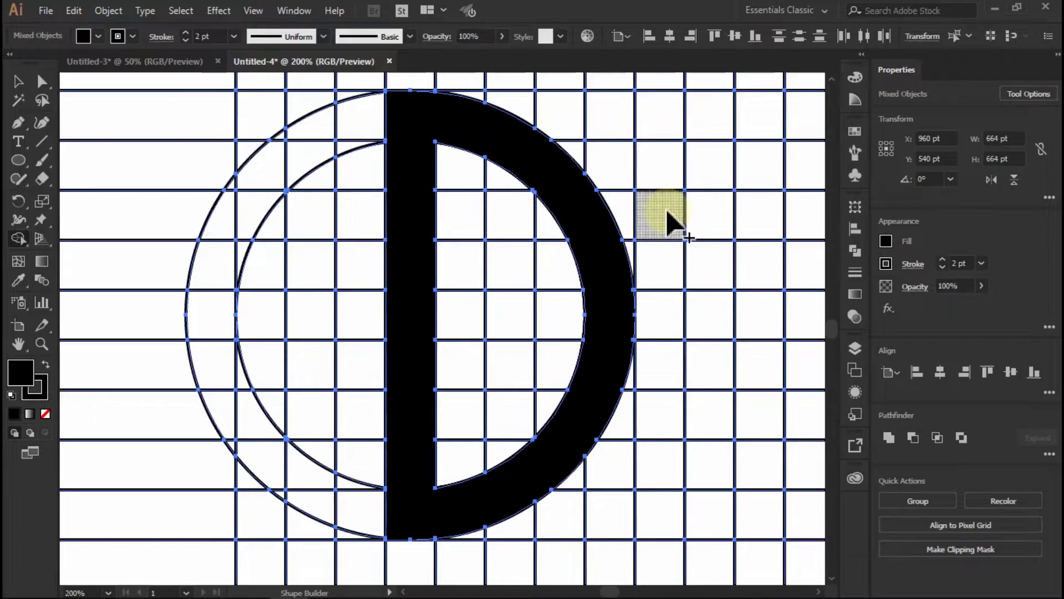
Step: Merge grid cells on both sides of and inside the D into black bars forming a letter S across it
drag(683, 210, 564, 214)
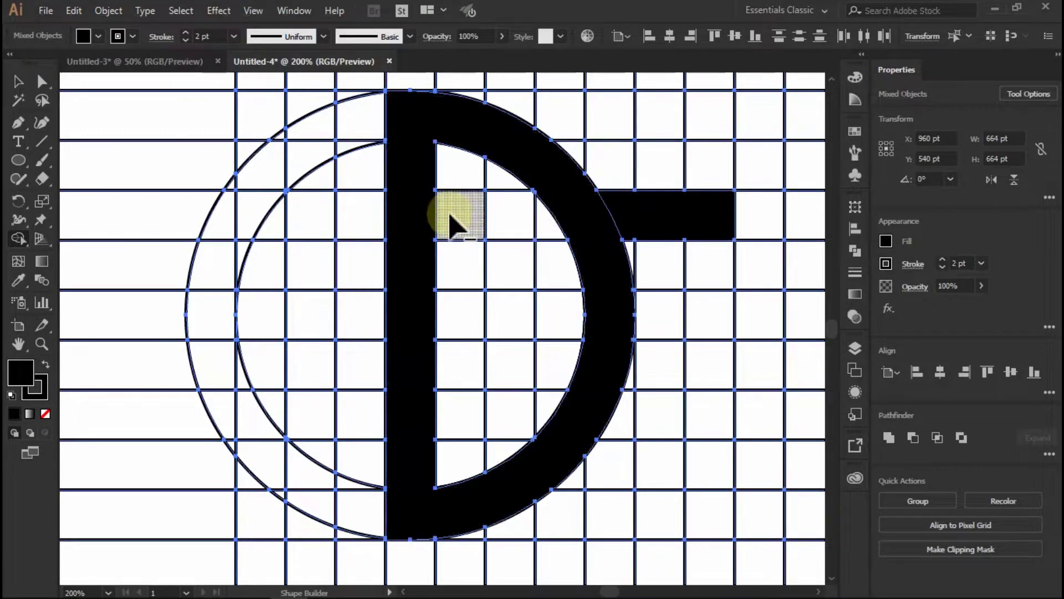
scroll(453, 214, up, 1)
mouse_move(660, 221)
mouse_down()
mouse_move(459, 230)
mouse_move(249, 222)
mouse_move(262, 309)
mouse_move(405, 327)
mouse_move(671, 313)
mouse_move(594, 428)
mouse_move(559, 413)
mouse_up()
scroll(296, 223, down, 2)
scroll(271, 253, up, 1)
mouse_move(494, 399)
mouse_down()
mouse_move(321, 423)
mouse_move(273, 447)
mouse_up()
Step: Merge the small leftover slivers at the S bars' corners and where they meet the D's curve
scroll(218, 475, up, 7)
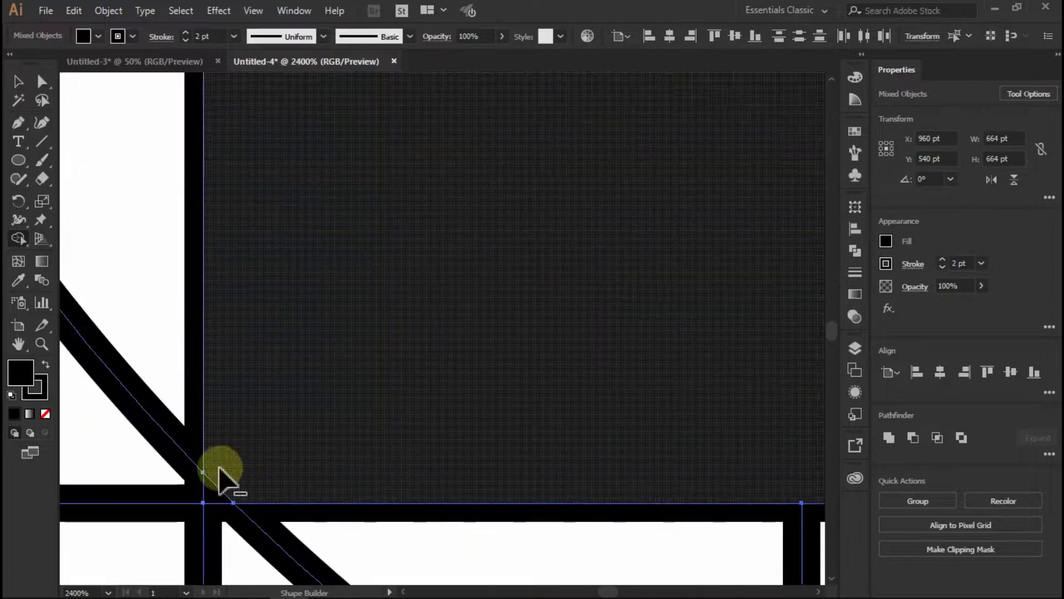
scroll(280, 413, down, 7)
scroll(302, 173, up, 6)
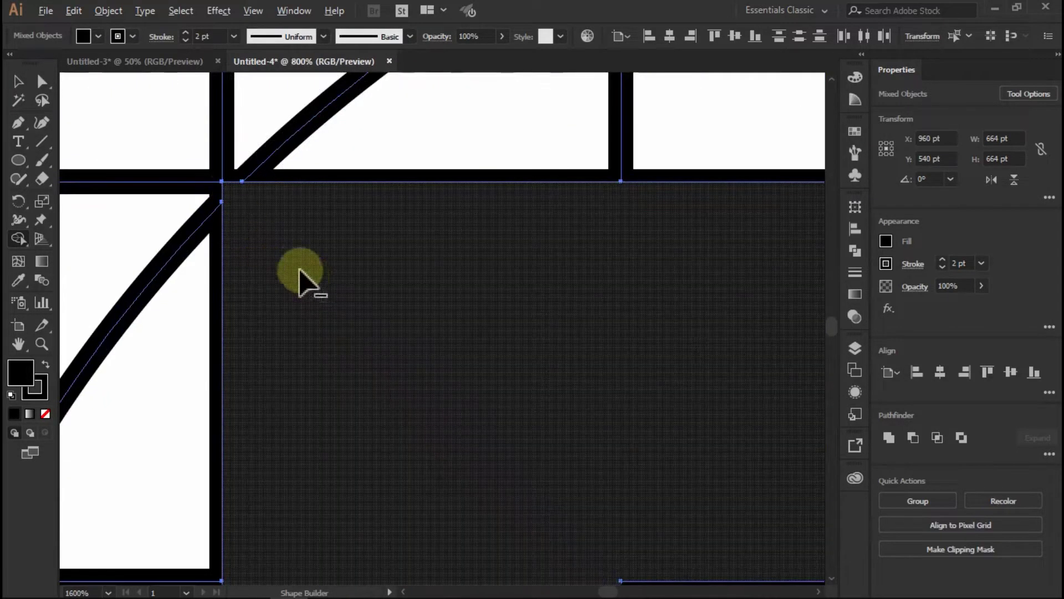
scroll(304, 280, down, 6)
scroll(361, 247, up, 3)
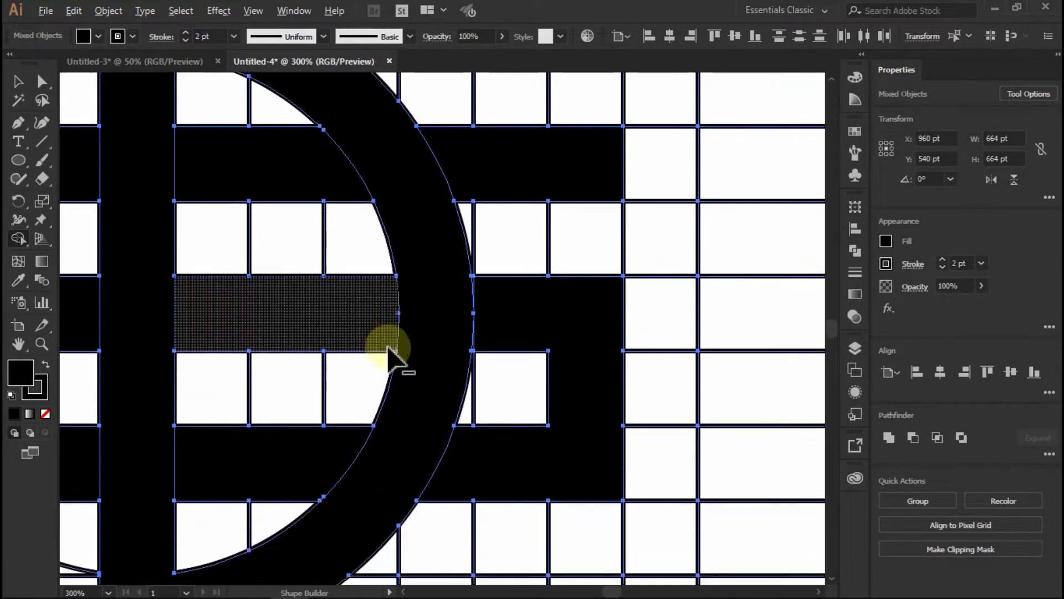
scroll(469, 277, up, 2)
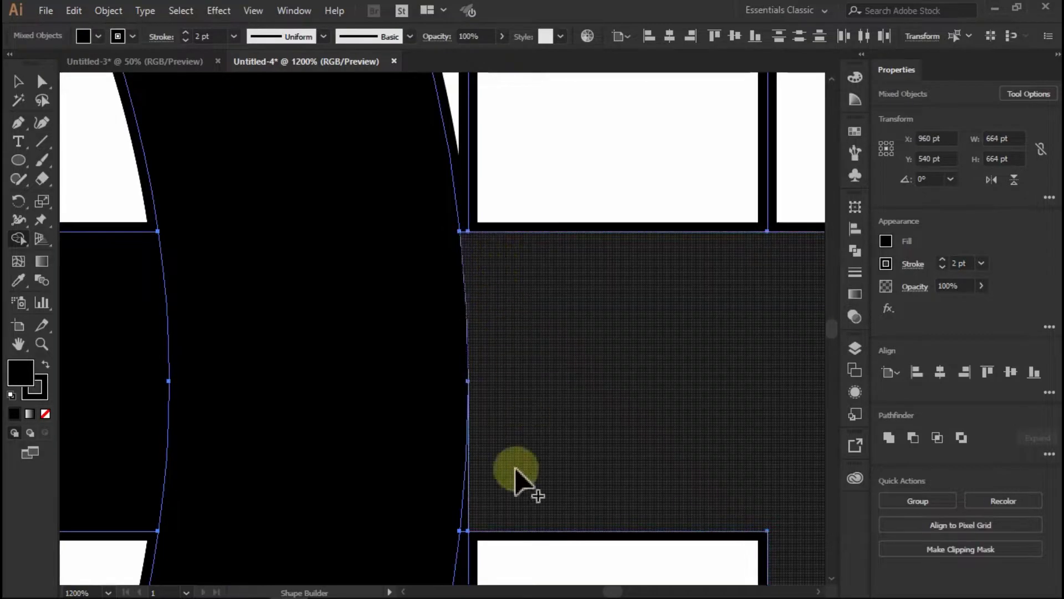
scroll(546, 430, down, 6)
scroll(143, 499, up, 3)
scroll(178, 405, up, 2)
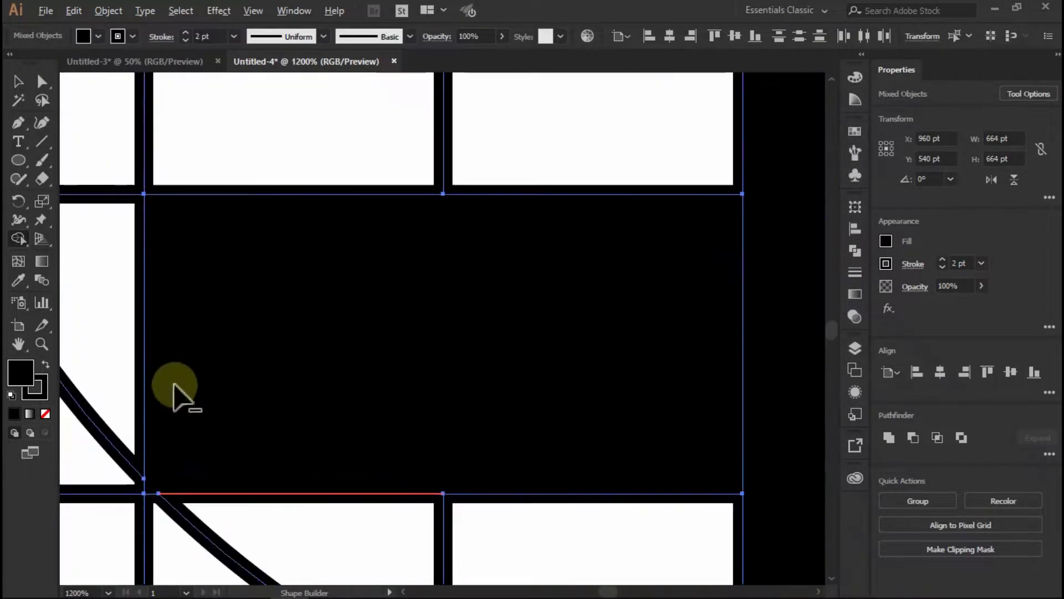
scroll(267, 303, down, 6)
scroll(267, 299, left, 3)
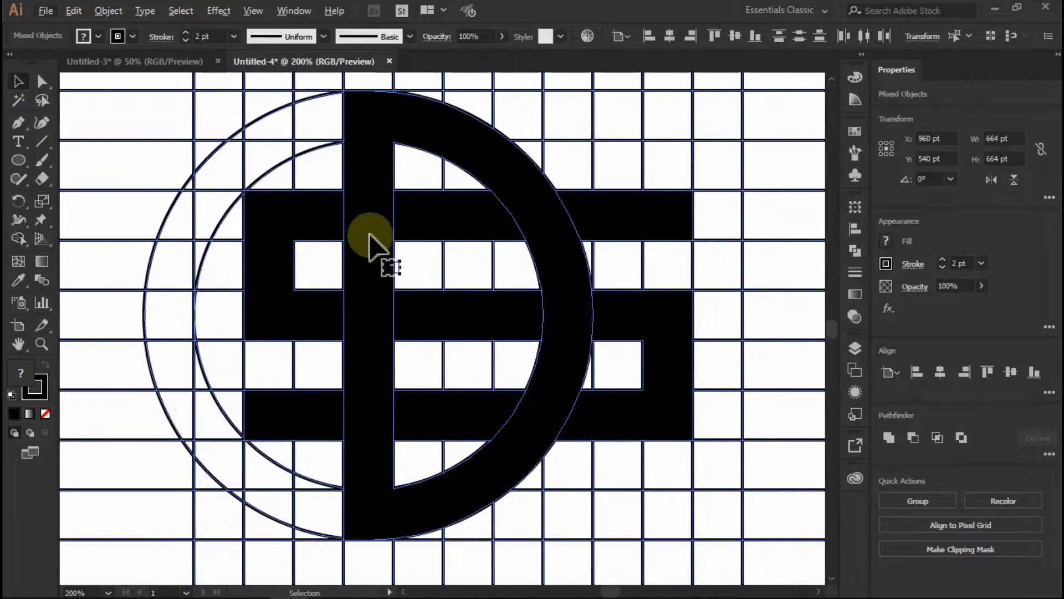
Step: Select all the black D and S pieces together and move them off the grid to the artboard's right side
click(220, 183)
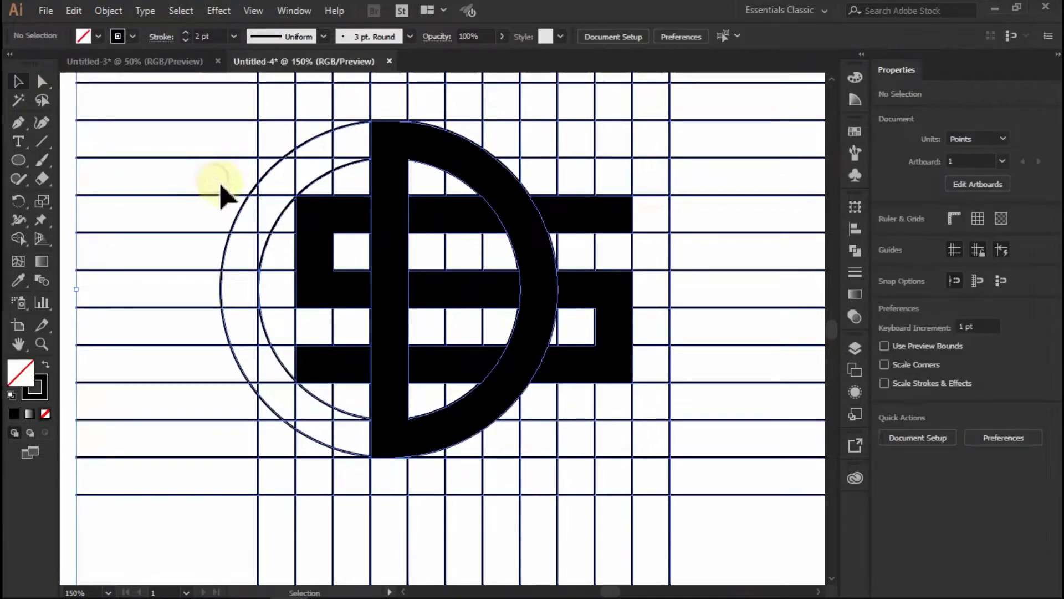
click(329, 221)
shift+click(340, 361)
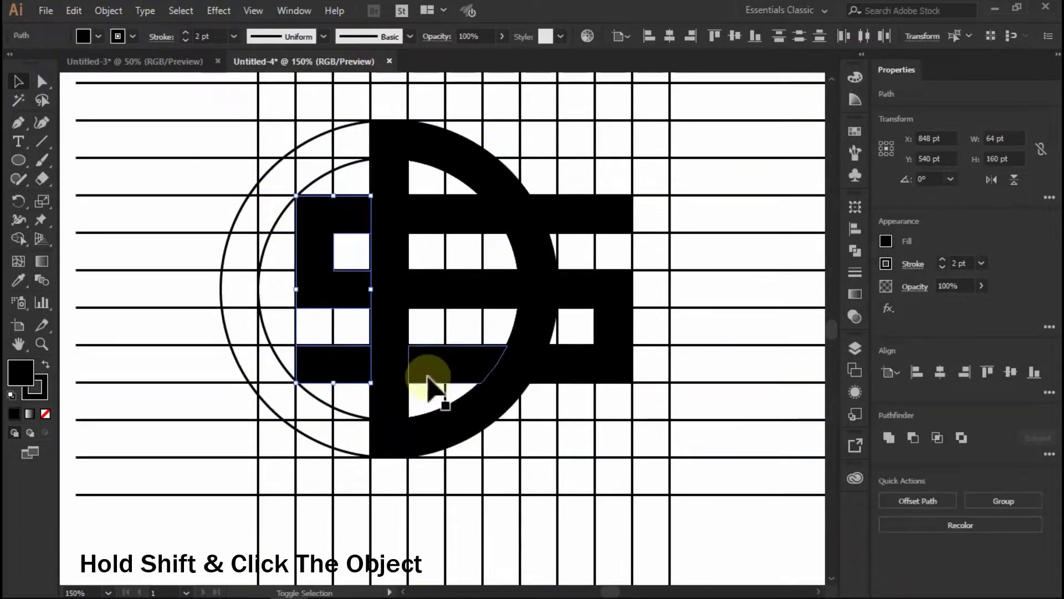
shift+click(434, 301)
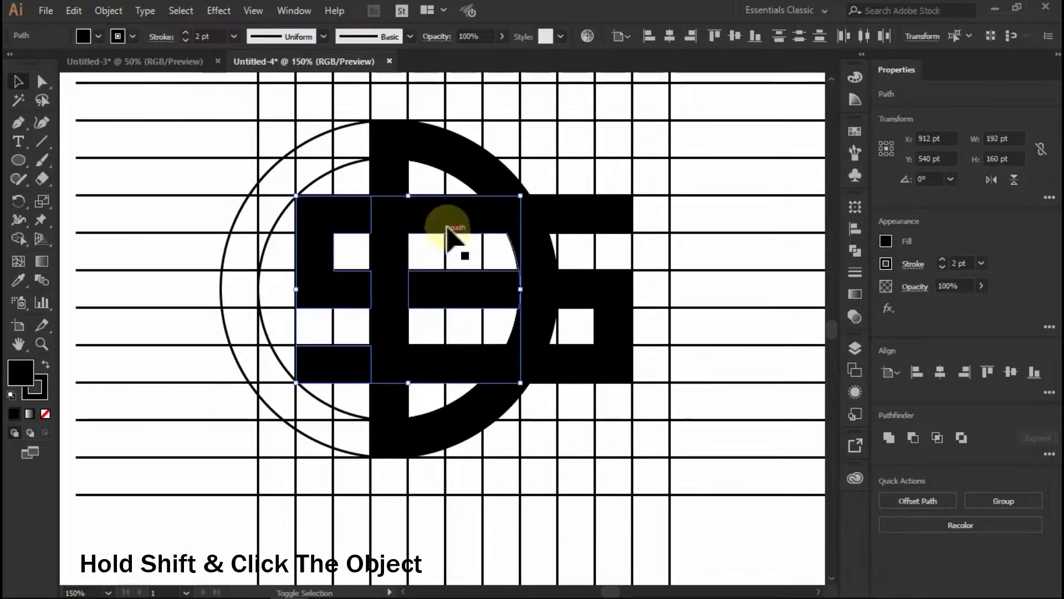
shift+click(582, 363)
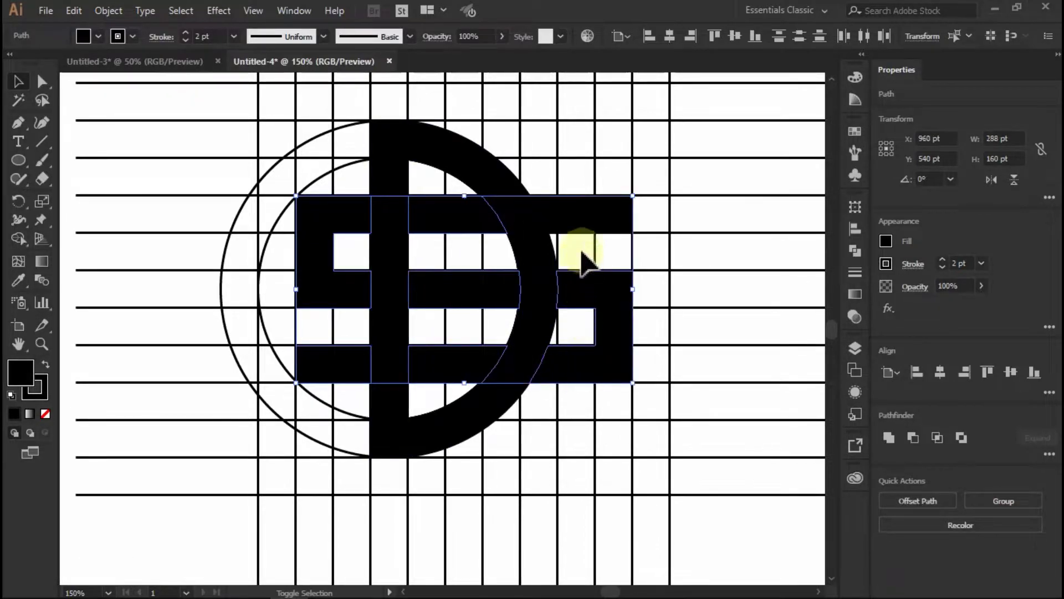
shift+click(488, 178)
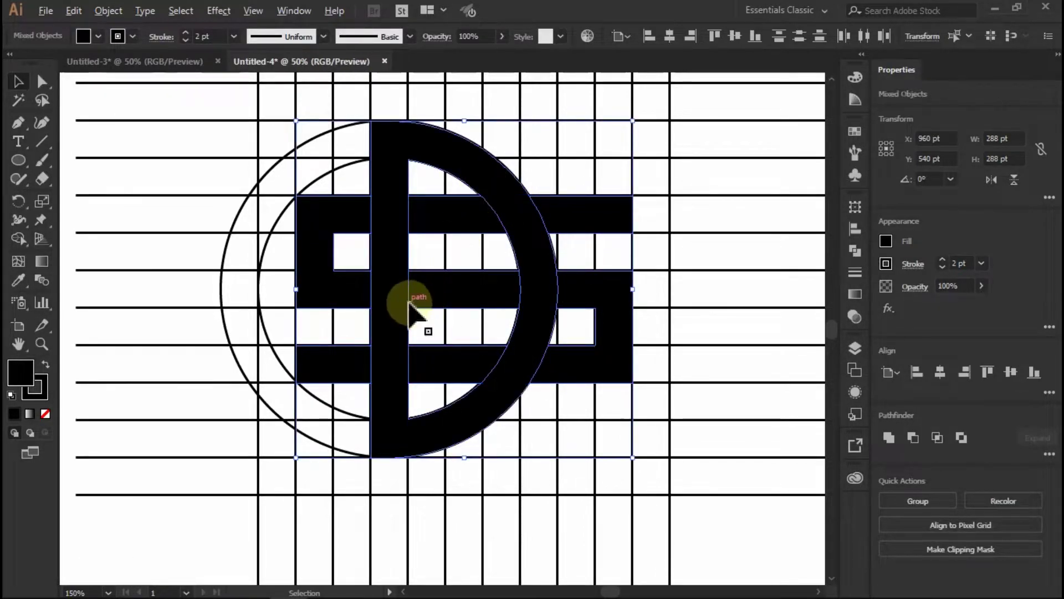
scroll(416, 303, down, 3)
drag(419, 297, 669, 300)
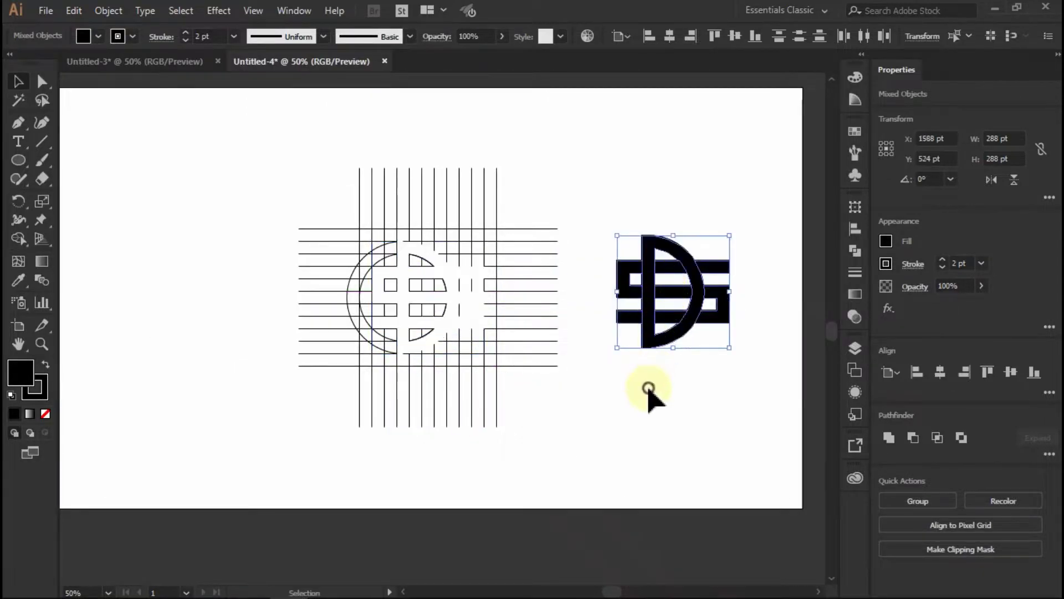
Step: Delete the remaining grid lines and circle fragments from the artboard
click(293, 191)
drag(263, 152, 589, 483)
click(74, 11)
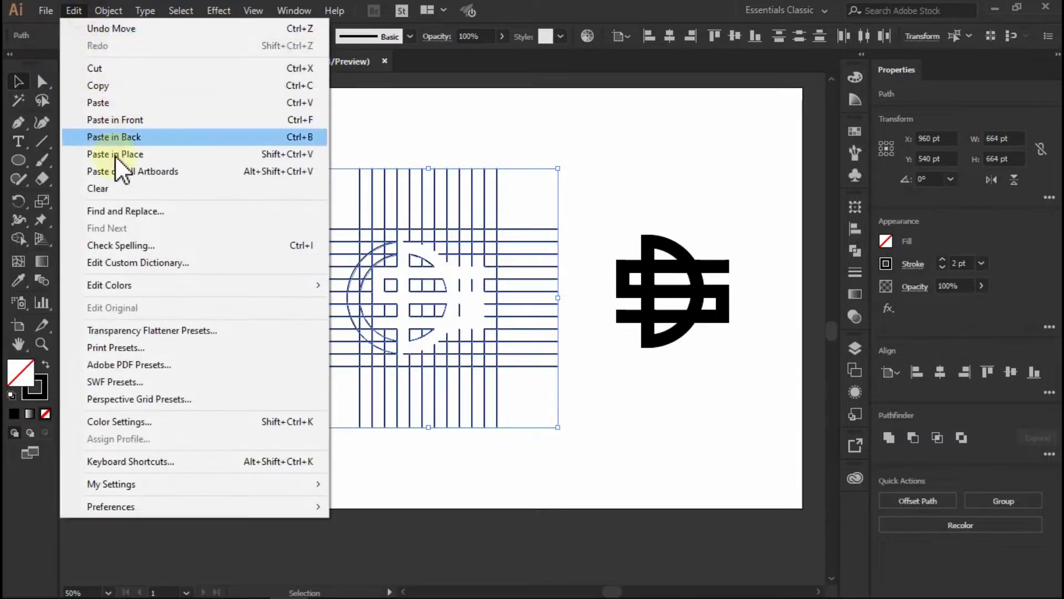
click(123, 185)
Step: Group all the logo pieces and center the group horizontally and vertically on the artboard
drag(617, 259, 743, 372)
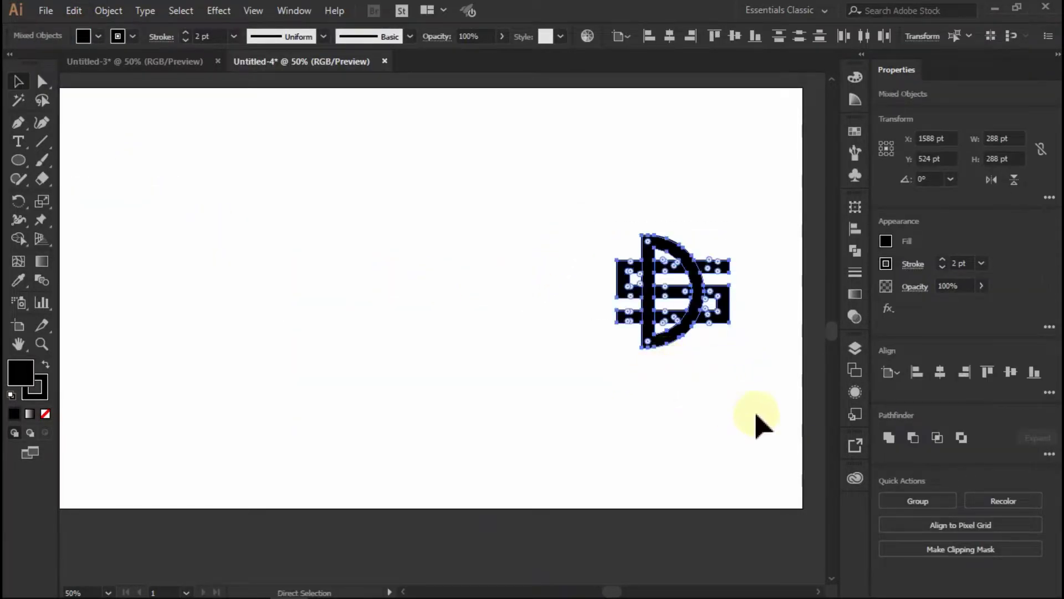
click(930, 499)
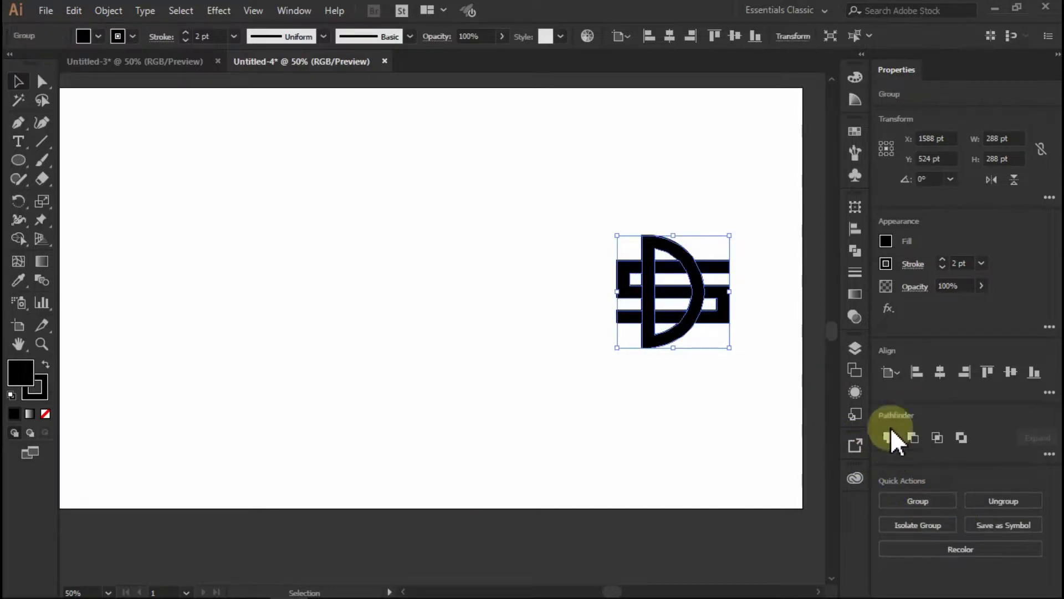
click(734, 36)
click(670, 36)
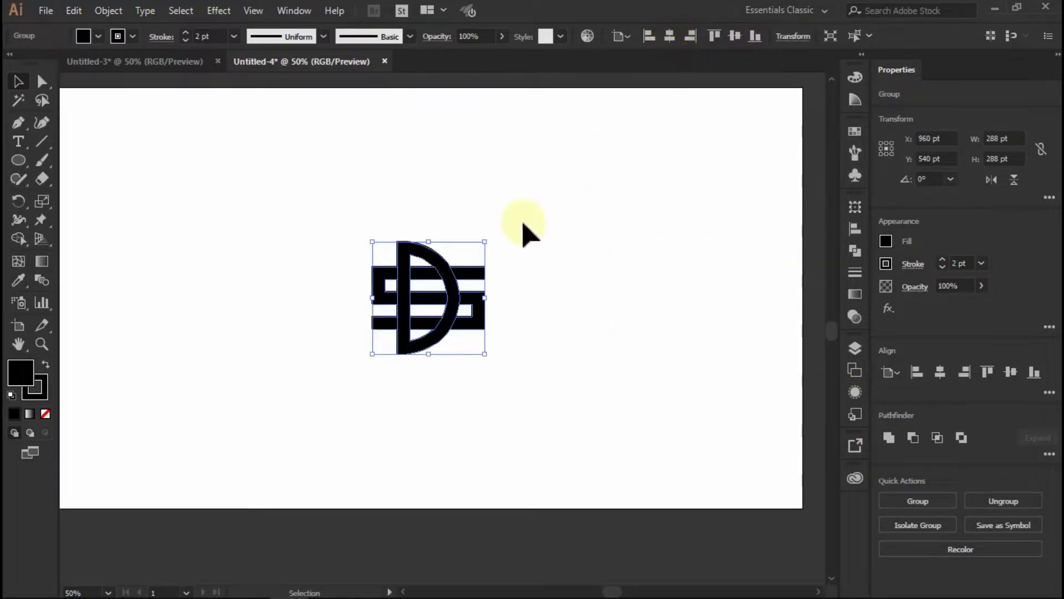
Step: Ungroup the centered logo into its separate D and S pieces and clear the selection
scroll(413, 317, up, 1)
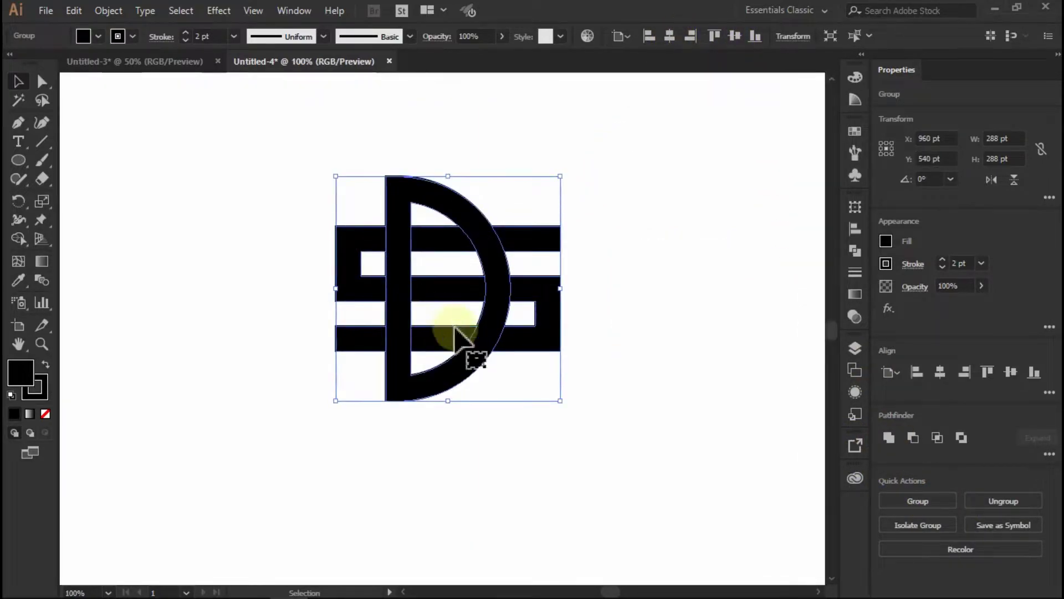
click(983, 496)
click(681, 364)
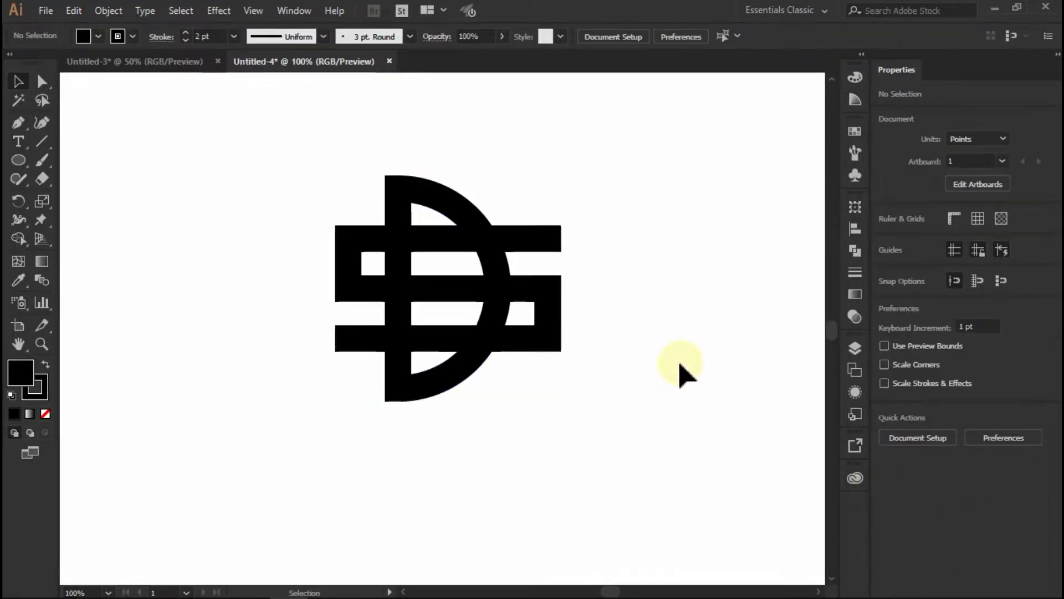
scroll(344, 226, up, 1)
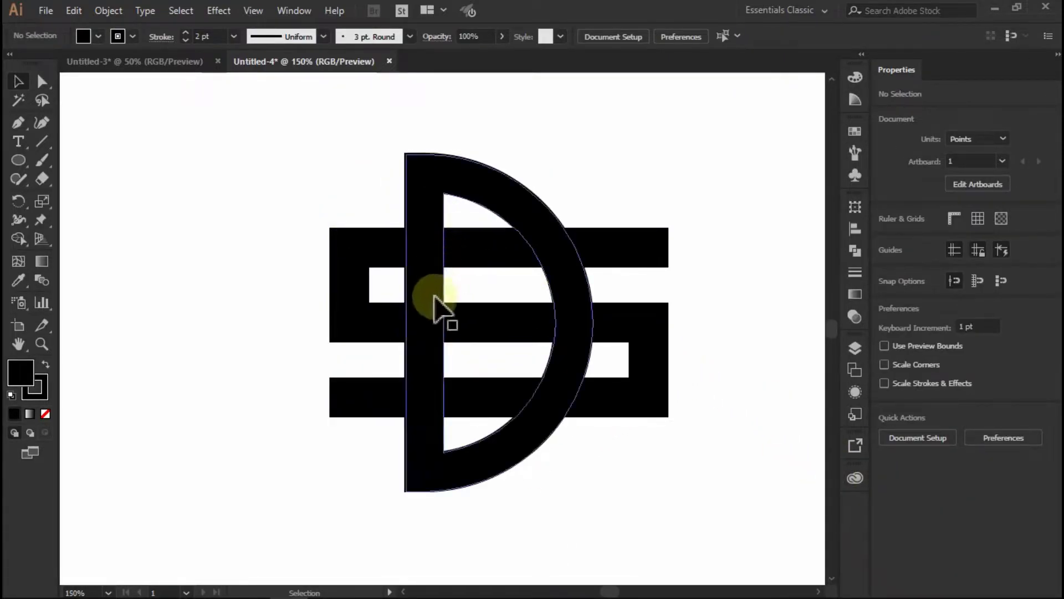
drag(618, 265, 497, 247)
click(344, 252)
click(275, 265)
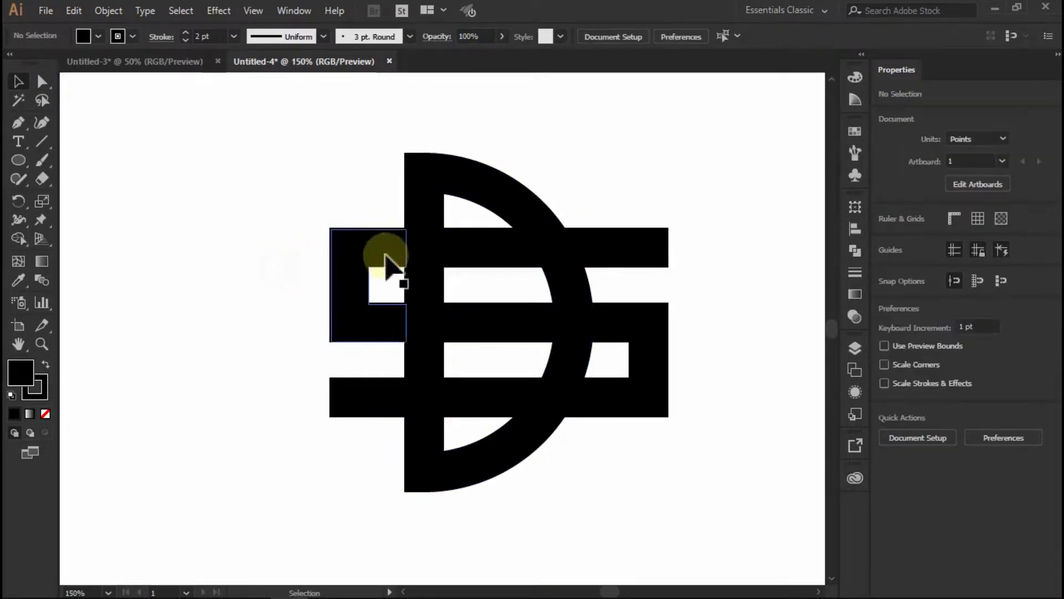
Step: Draw a narrow rectangle about 10.6 by 53 pt along the outer edge of the D's stem, across the S's upper bar
scroll(377, 244, up, 3)
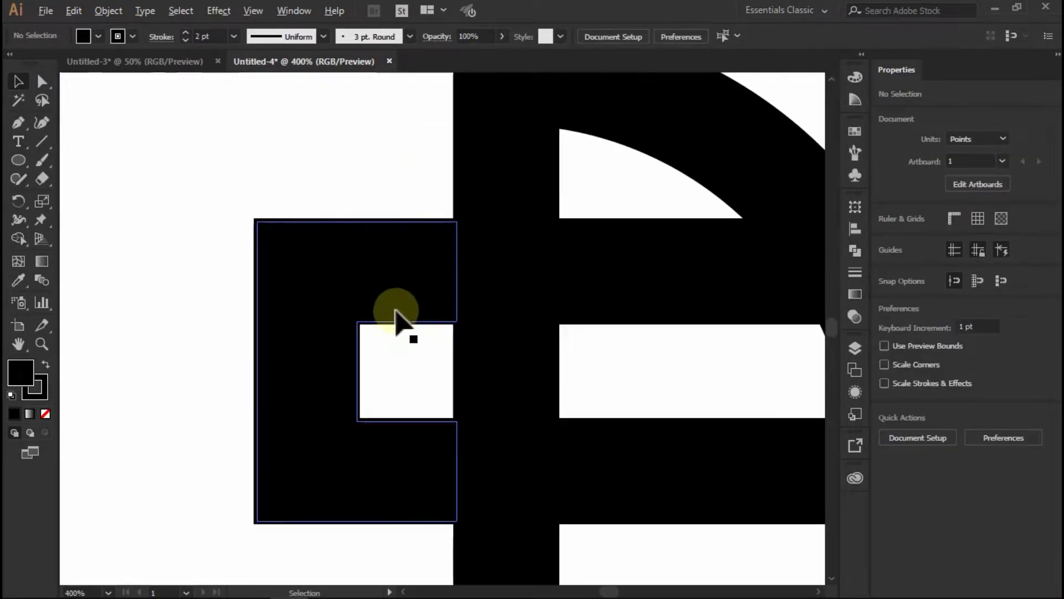
click(20, 162)
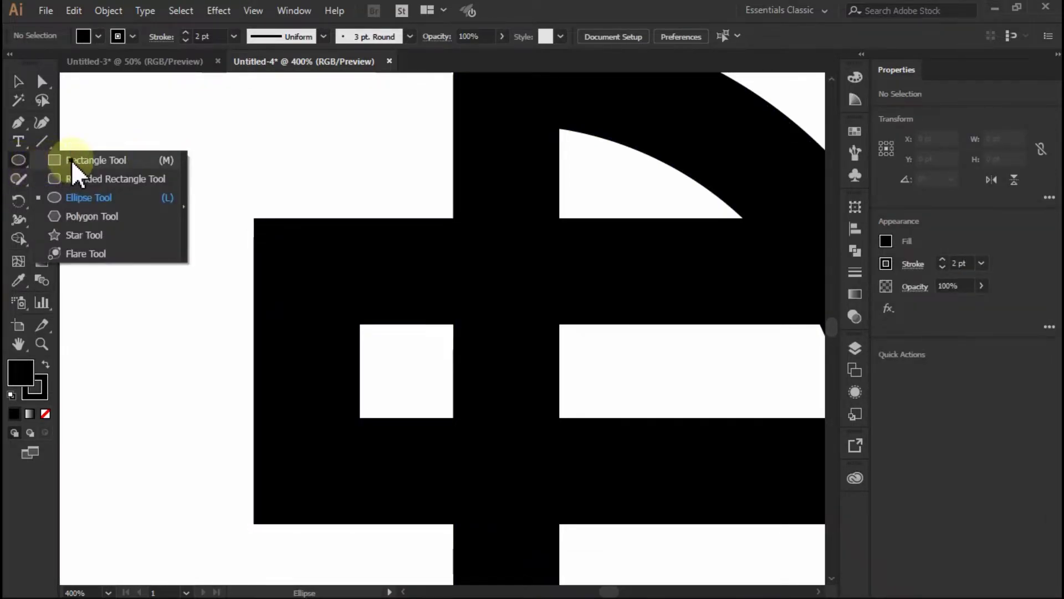
click(71, 159)
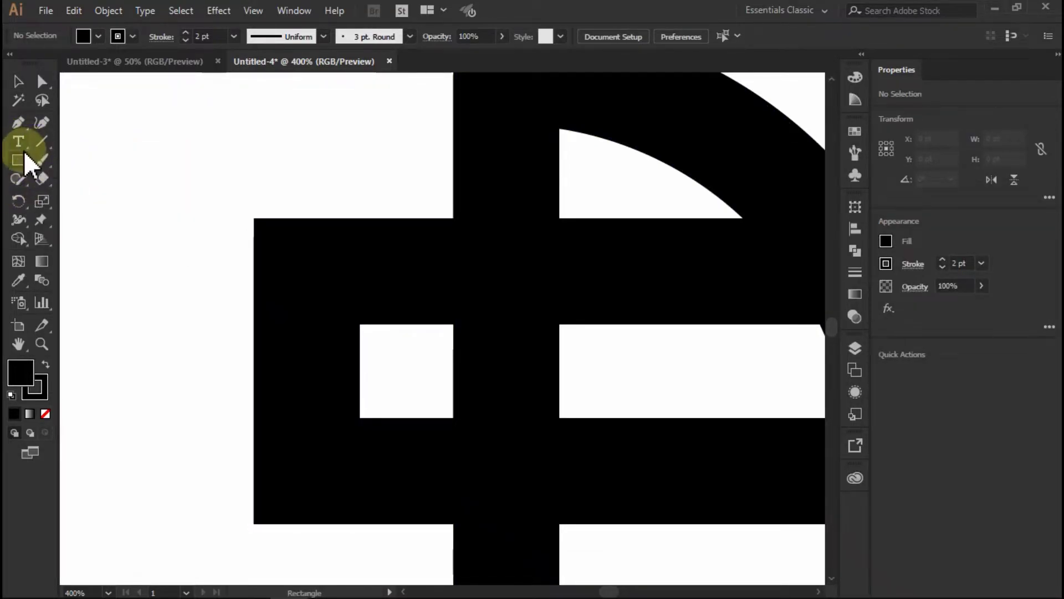
scroll(432, 216, up, 2)
drag(482, 174, 414, 487)
scroll(432, 385, down, 3)
scroll(441, 380, up, 2)
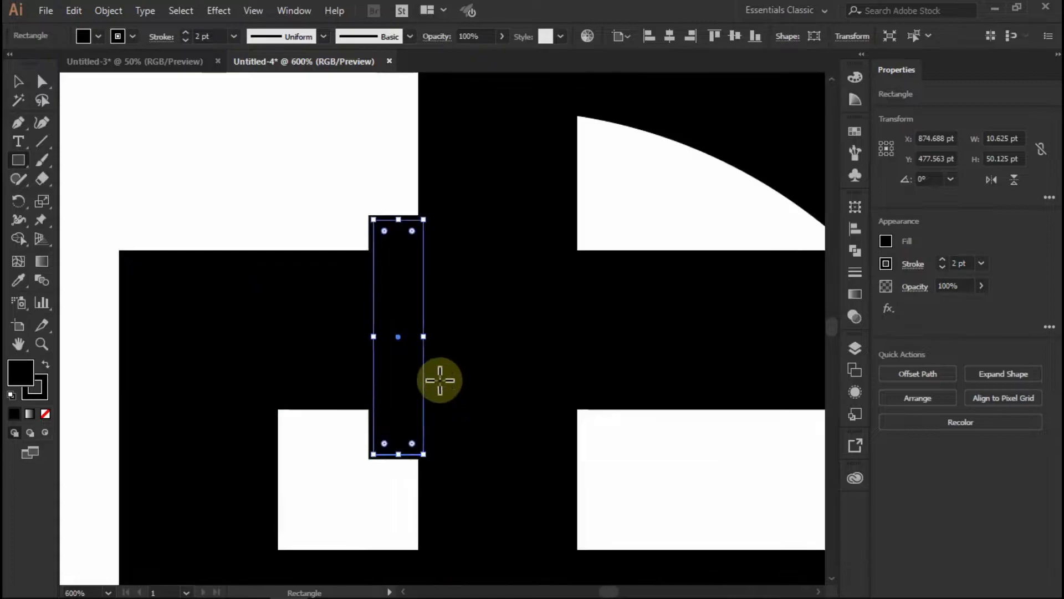
click(18, 83)
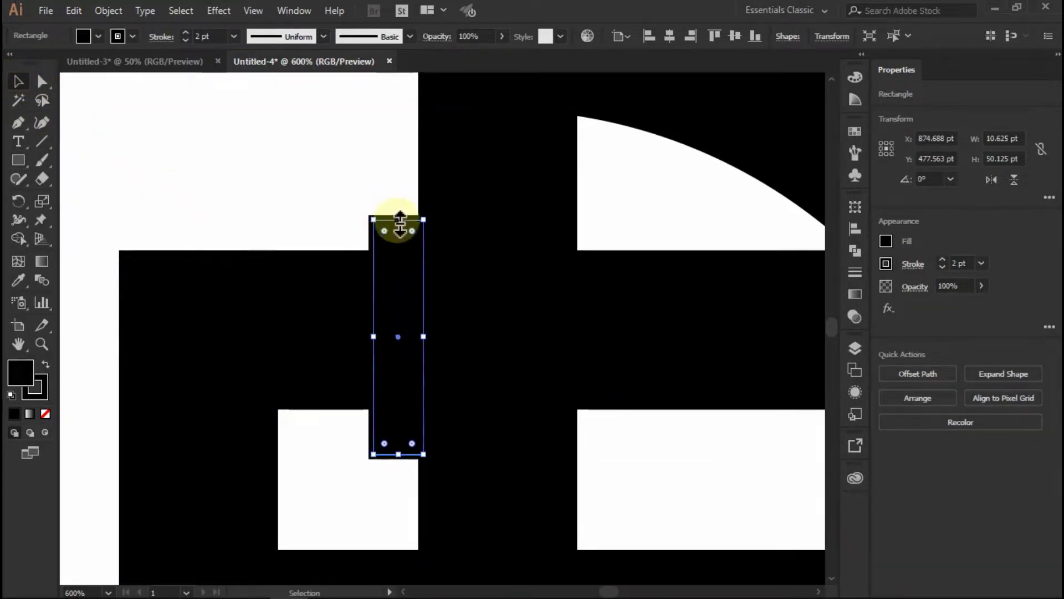
drag(400, 225, 398, 211)
Step: Duplicate the narrow rectangle and place the copy along the inner edge of the D's stem at the same height
click(73, 10)
click(95, 87)
click(77, 11)
click(114, 154)
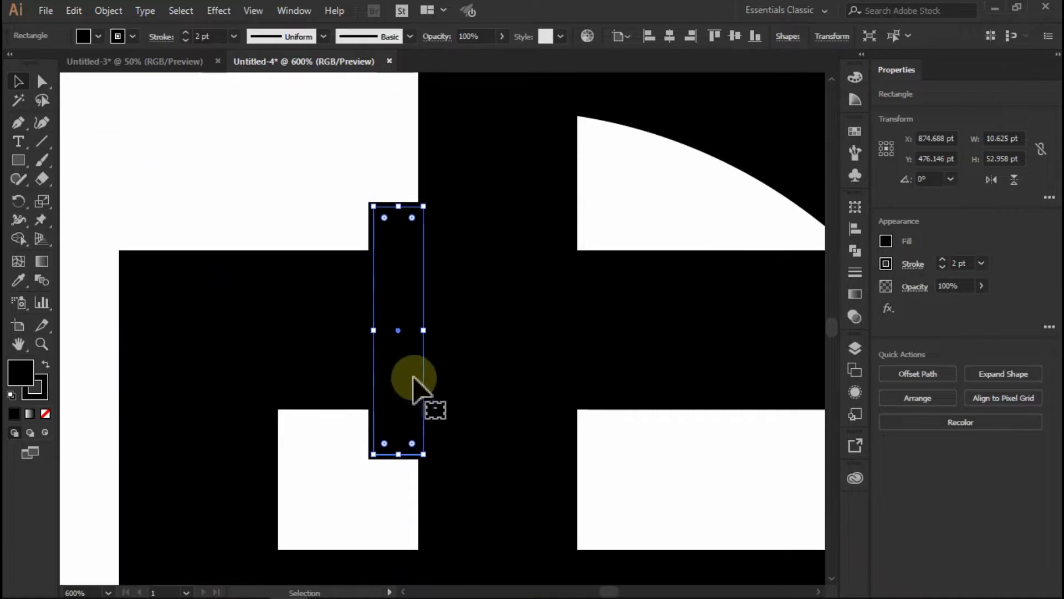
drag(399, 378, 600, 382)
scroll(523, 340, right, 2)
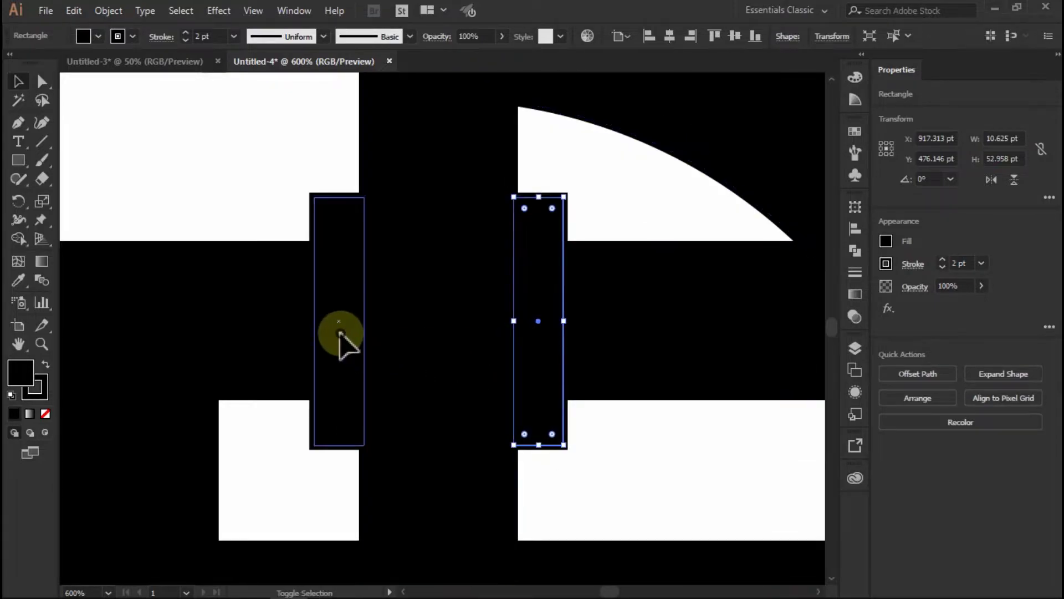
Step: Fill both narrow rectangles with dark gray so they stand out from the black letters
shift+click(339, 344)
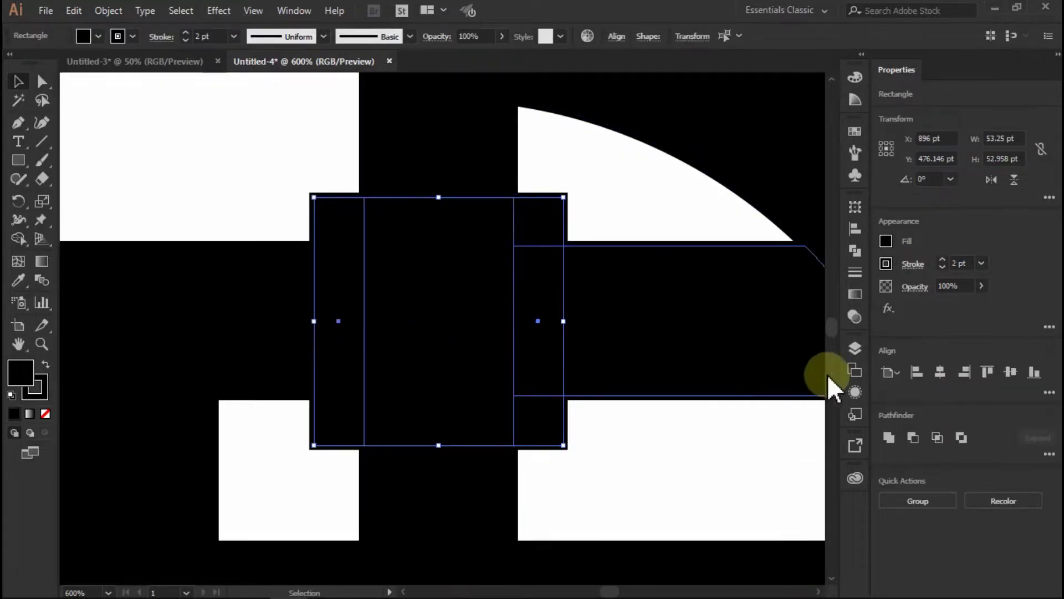
click(885, 240)
click(739, 355)
click(626, 213)
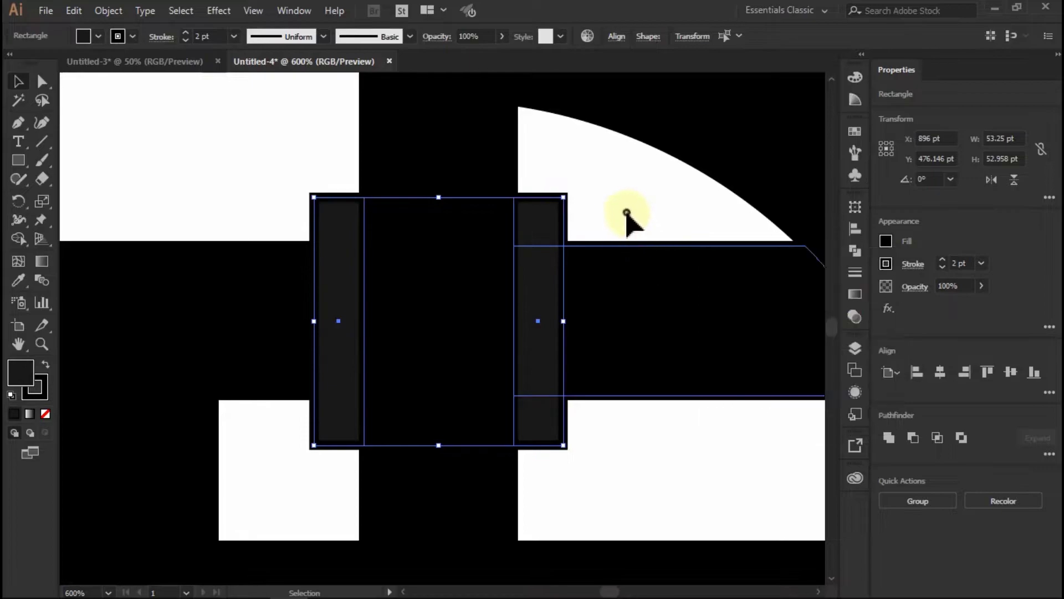
click(627, 213)
scroll(392, 256, down, 2)
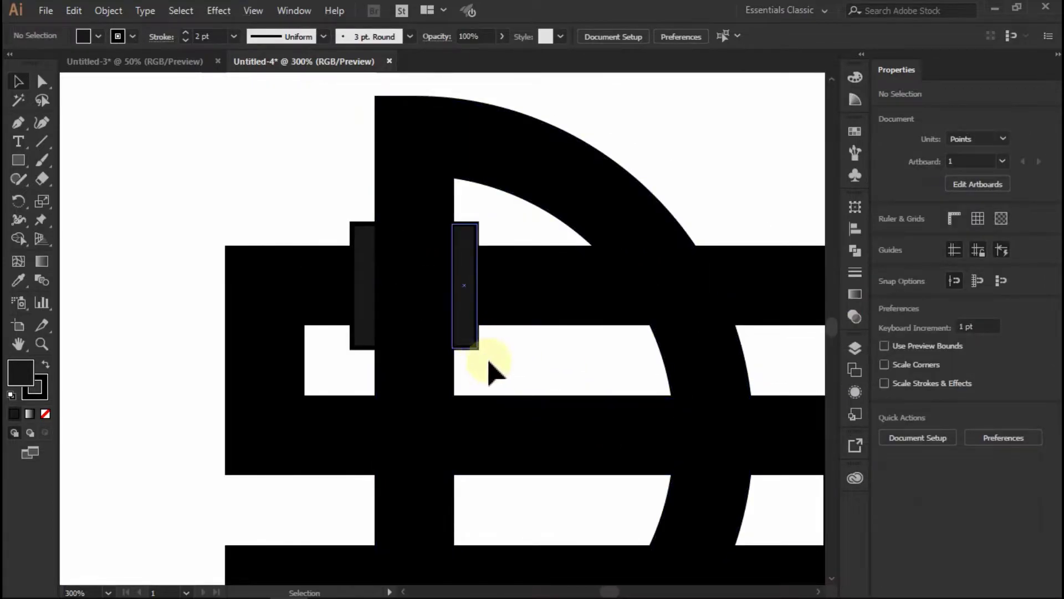
Step: Group the two dark gray rectangles beside the D's stem
click(475, 337)
shift+click(361, 309)
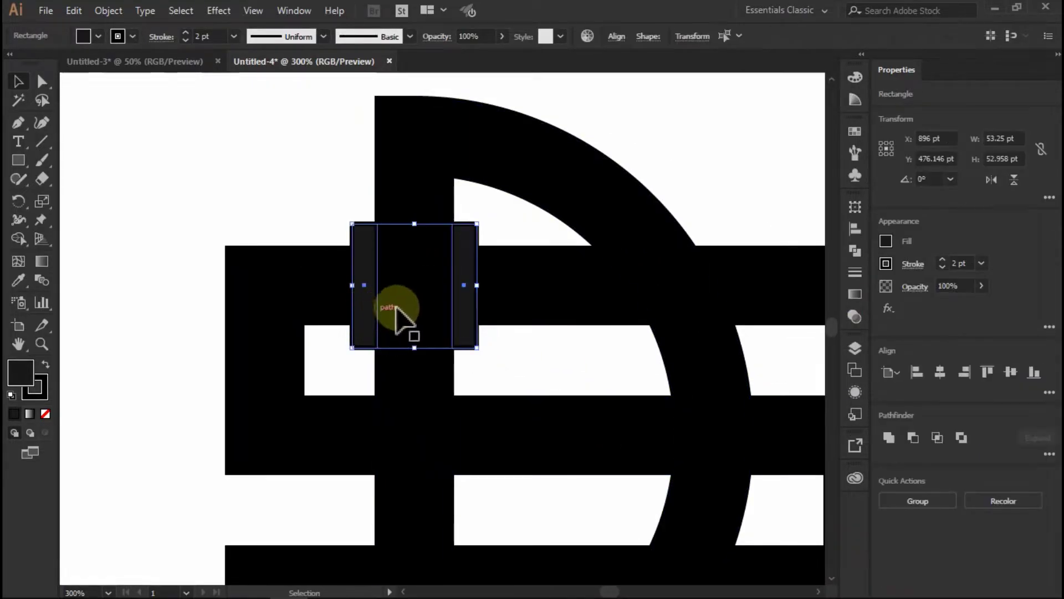
scroll(410, 316, down, 2)
scroll(419, 314, down, 1)
scroll(432, 296, up, 1)
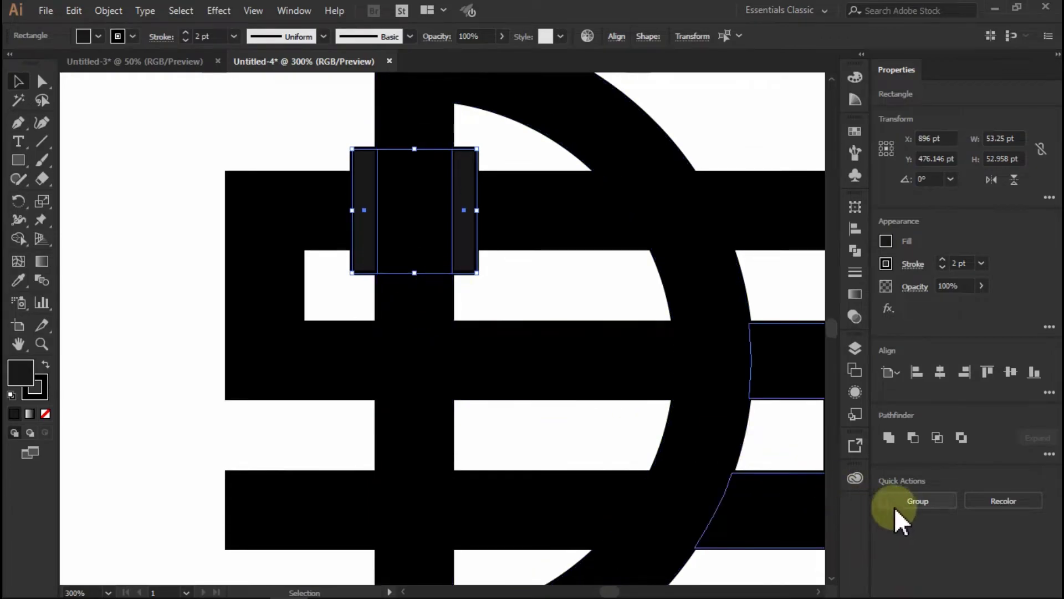
click(915, 497)
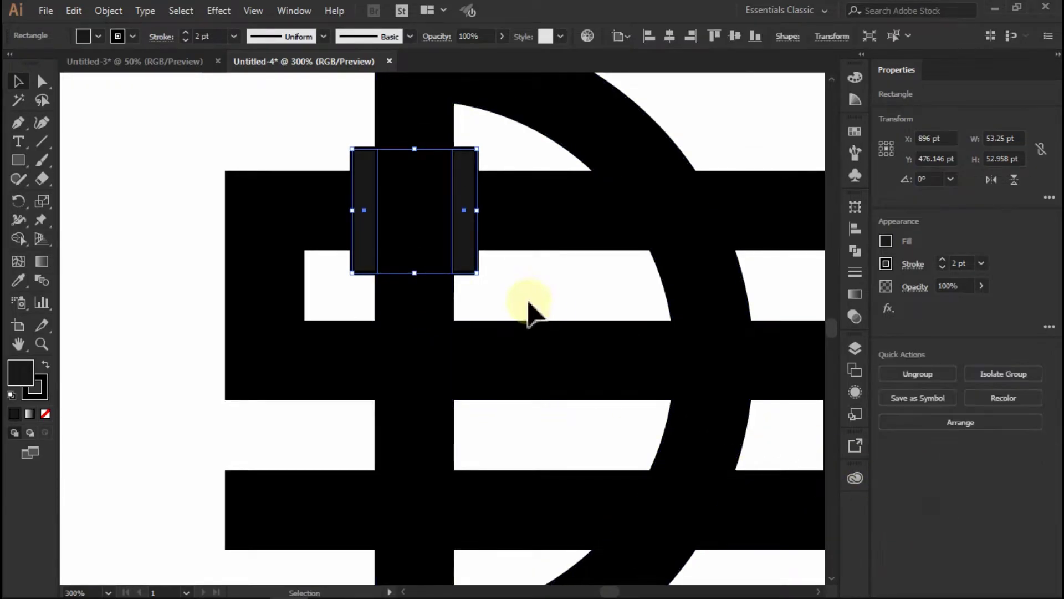
Step: Place a copy of the rectangle pair straight below, where the D's stem crosses the S's lower bar
drag(465, 268, 464, 546)
scroll(459, 530, down, 1)
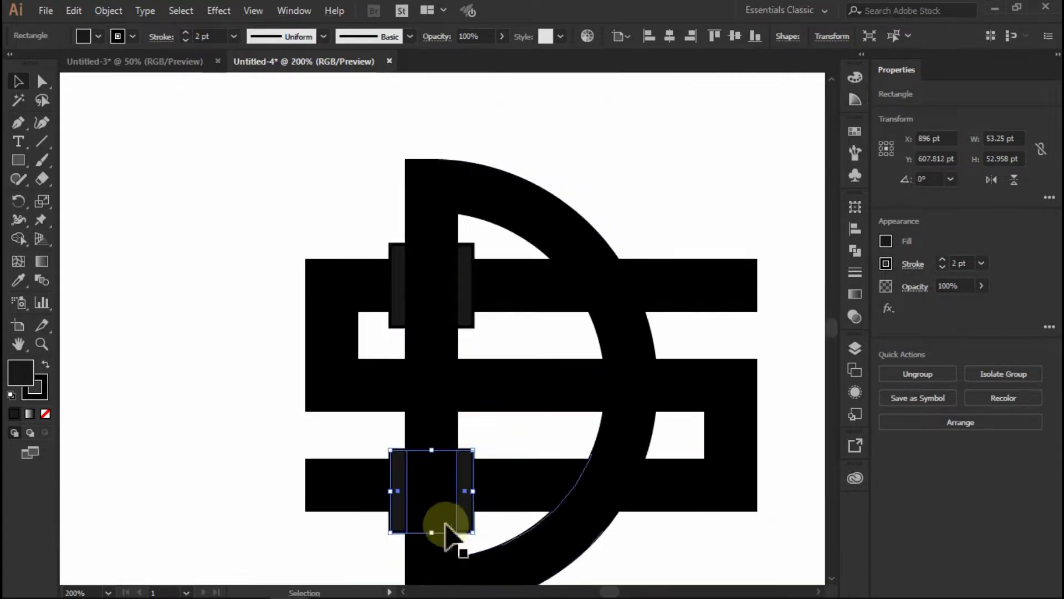
scroll(451, 516, up, 4)
scroll(499, 327, down, 3)
scroll(507, 277, up, 3)
Step: Duplicate the upper rectangle pair, turn the copy to 270°, and place it where the D's stem crosses the S's middle bar
click(511, 191)
scroll(482, 238, up, 1)
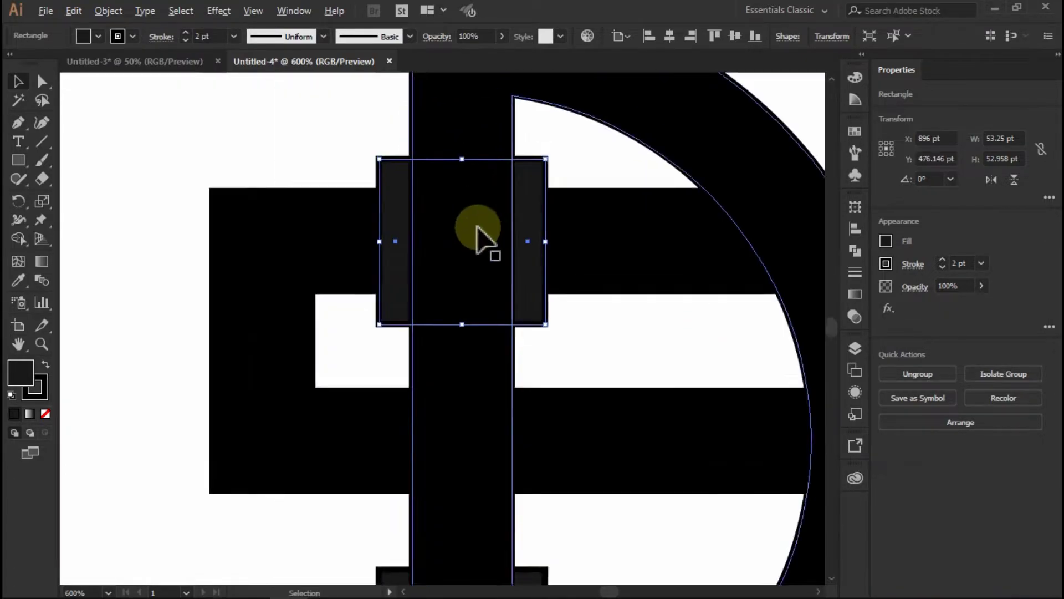
scroll(482, 238, down, 1)
scroll(482, 233, up, 2)
click(73, 10)
click(106, 84)
click(74, 10)
click(89, 154)
scroll(557, 311, down, 1)
drag(540, 181, 487, 340)
scroll(464, 415, up, 1)
scroll(443, 354, up, 1)
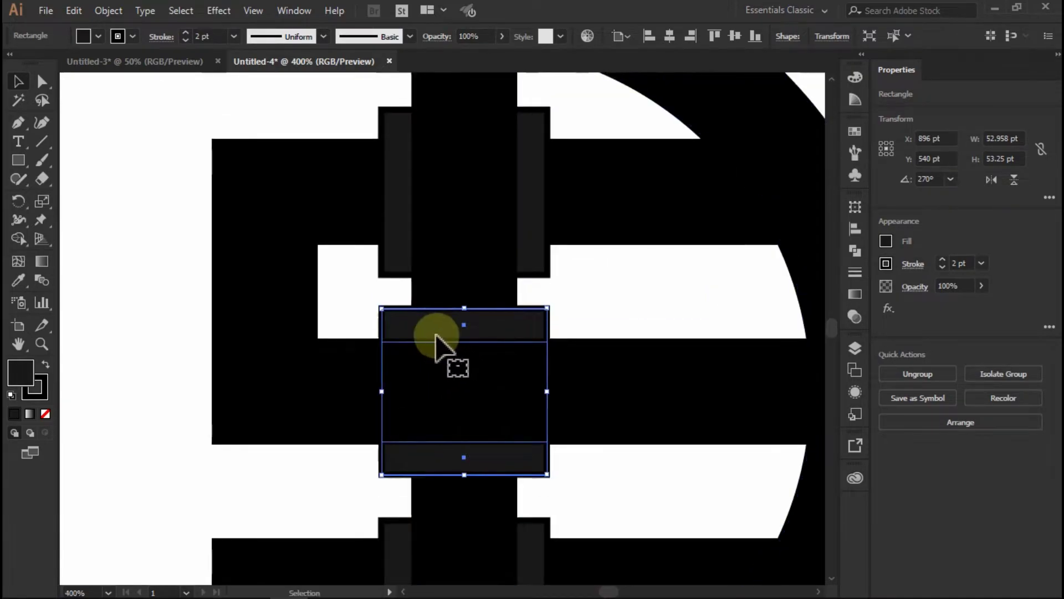
Step: Check the alignment of the horizontal rectangle pair at the middle crossing in outline view, and clear the selection
key(ctrl+y)
scroll(566, 344, up, 1)
scroll(467, 309, down, 1)
key(ctrl+y)
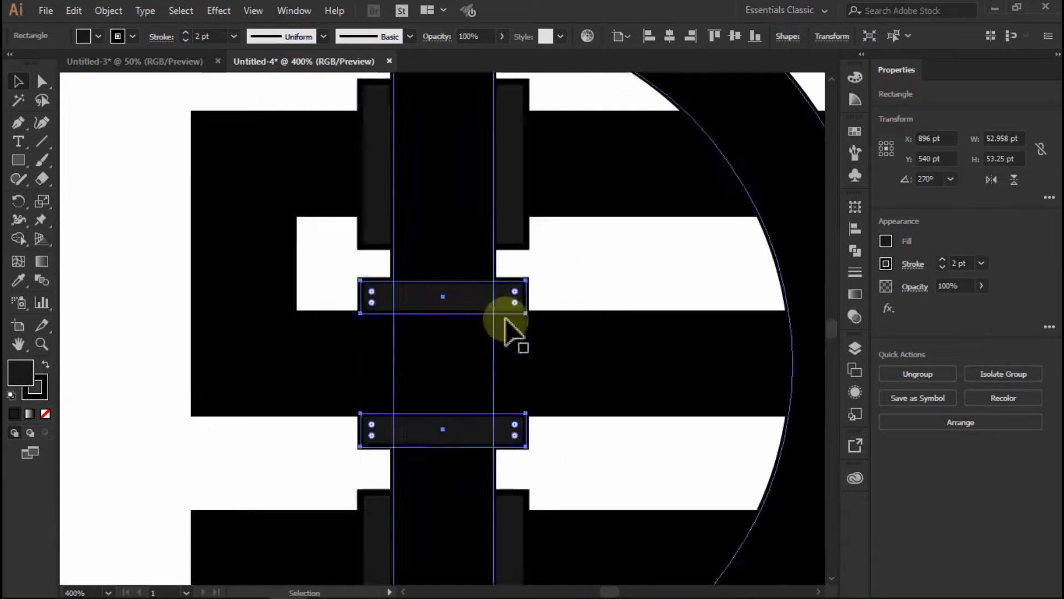
scroll(478, 321, down, 2)
key(ctrl+shift+a)
scroll(616, 402, up, 1)
scroll(502, 370, down, 1)
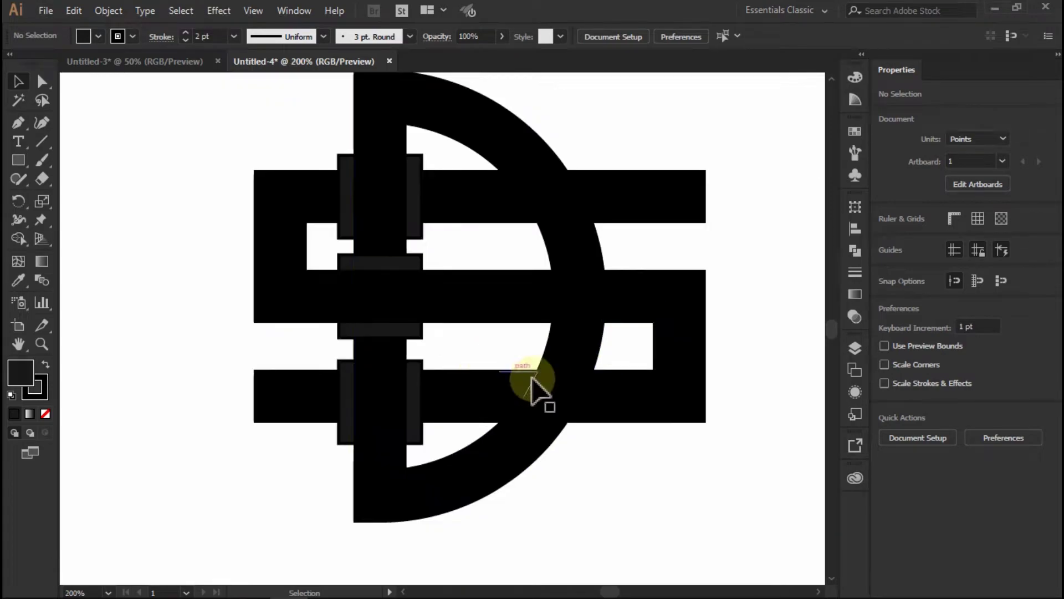
Step: Copy the horizontal rectangle pair to where the S's upper bar crosses the D's curve and widen it to about 91 pt
scroll(547, 197, up, 1)
drag(344, 316, 599, 166)
scroll(487, 198, up, 2)
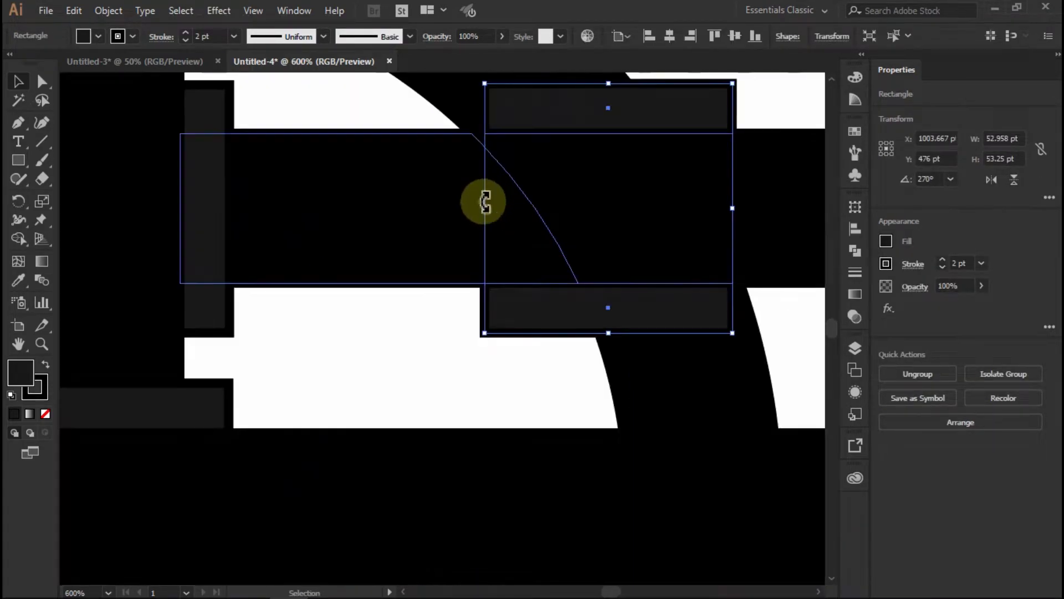
drag(485, 211, 356, 214)
scroll(554, 238, up, 1)
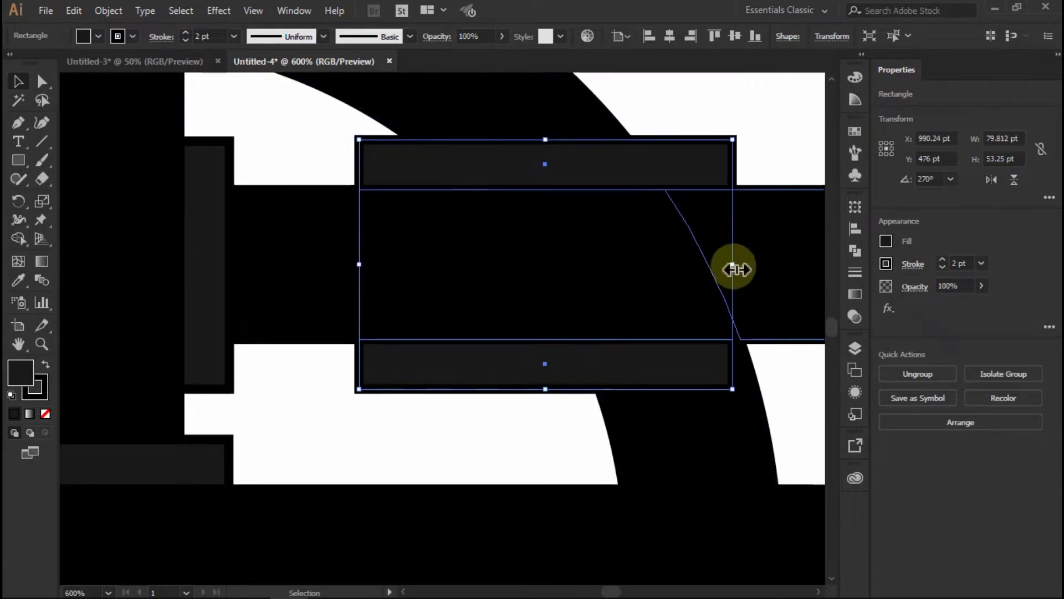
drag(732, 264, 771, 264)
scroll(540, 289, down, 2)
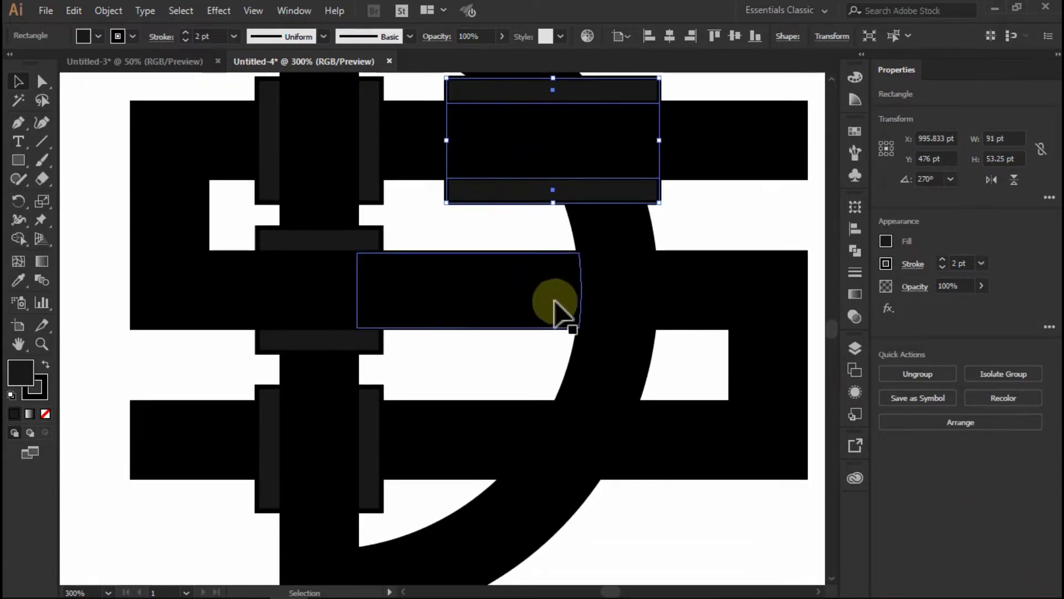
Step: Copy the widened rectangle pair straight down to where the S's lower bar crosses the D's curve, and clear the selection
drag(594, 202, 599, 494)
click(506, 344)
scroll(506, 345, down, 3)
scroll(470, 361, up, 2)
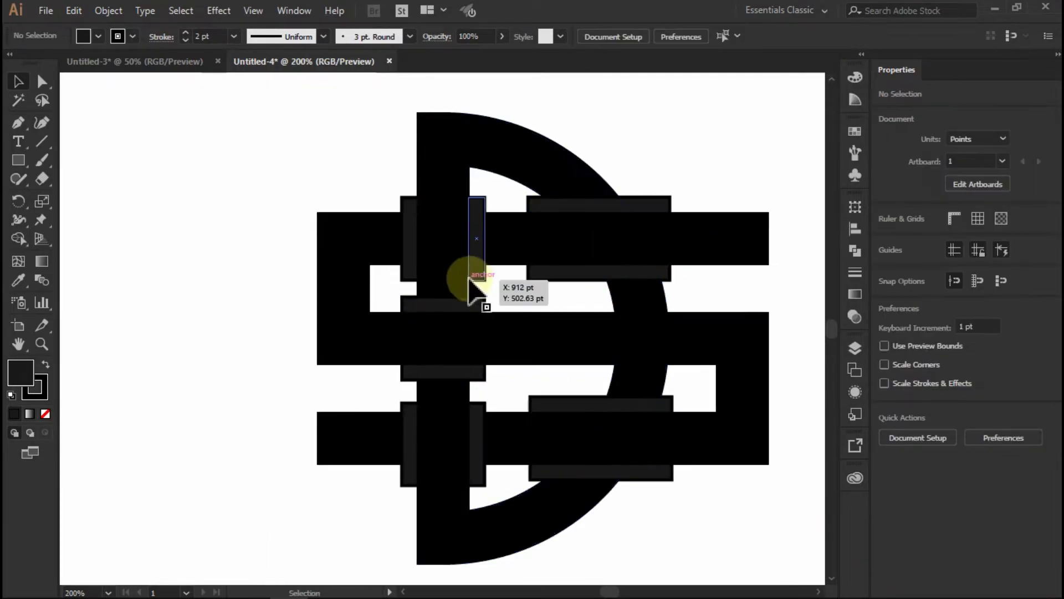
Step: Examine the placement of the dark gray rectangles at all the crossings of the D and S
scroll(471, 277, down, 1)
scroll(531, 344, up, 1)
click(447, 356)
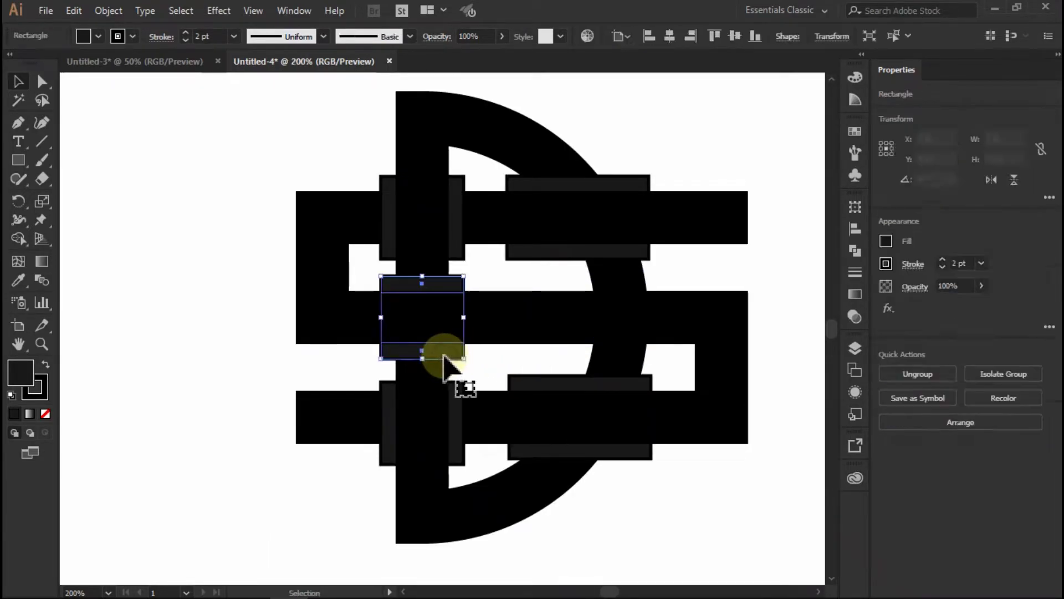
click(487, 367)
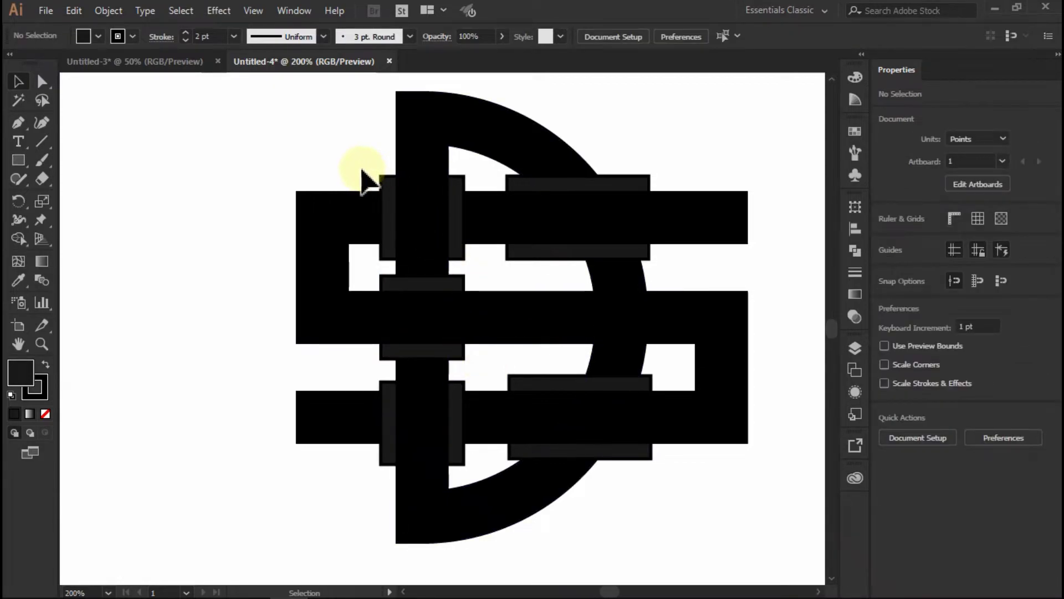
scroll(306, 135, down, 1)
drag(347, 194, 721, 476)
click(994, 501)
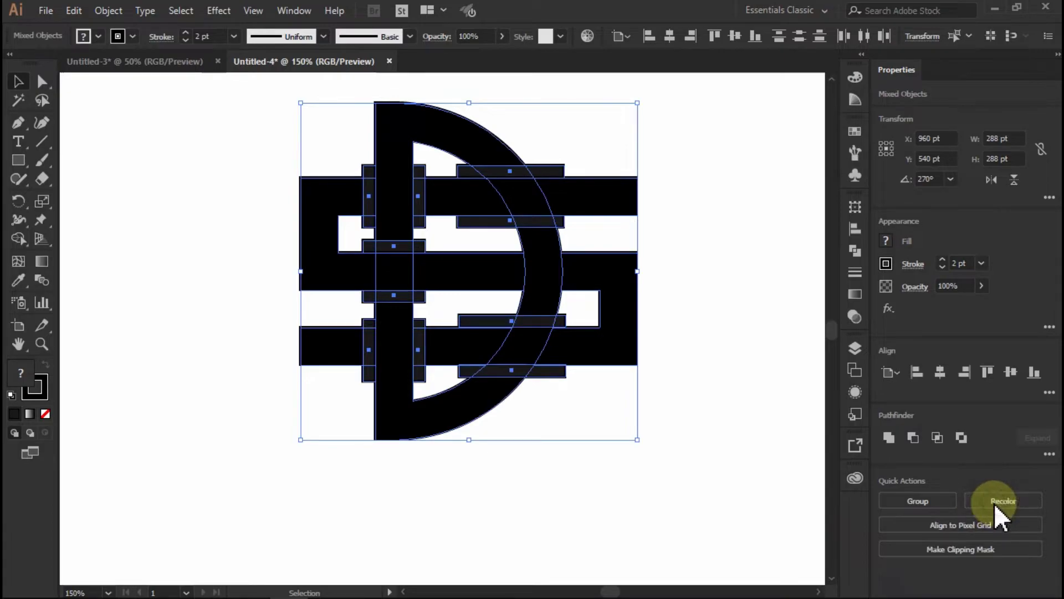
click(711, 413)
scroll(357, 297, up, 2)
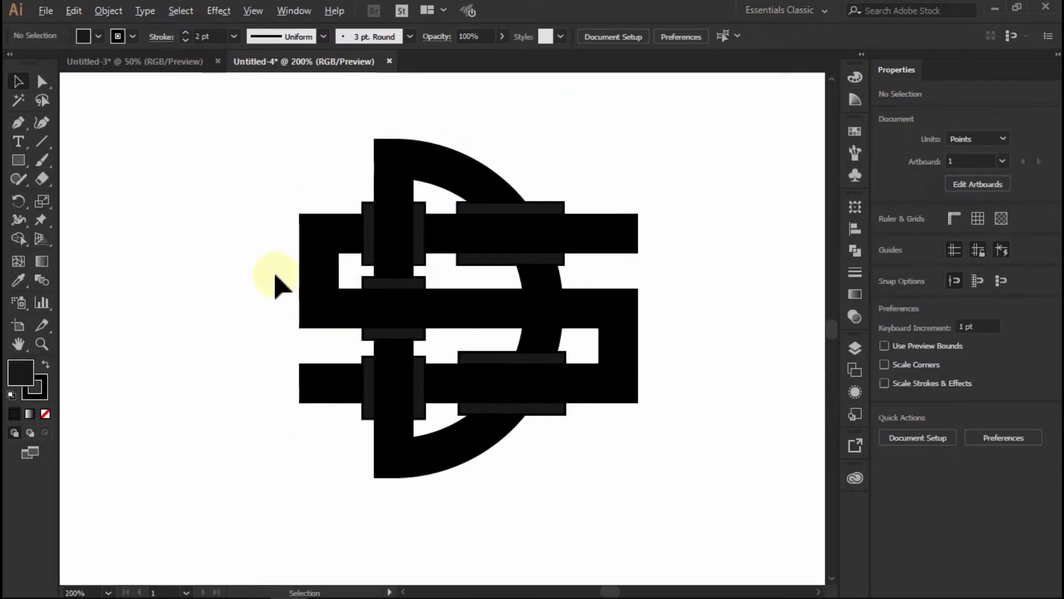
scroll(273, 281, up, 1)
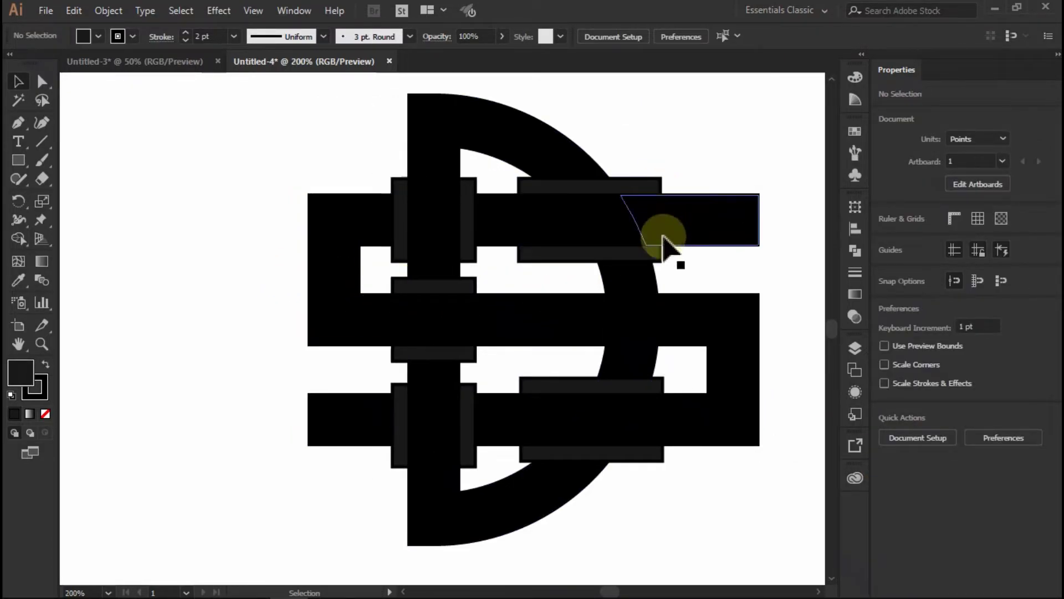
scroll(435, 280, down, 1)
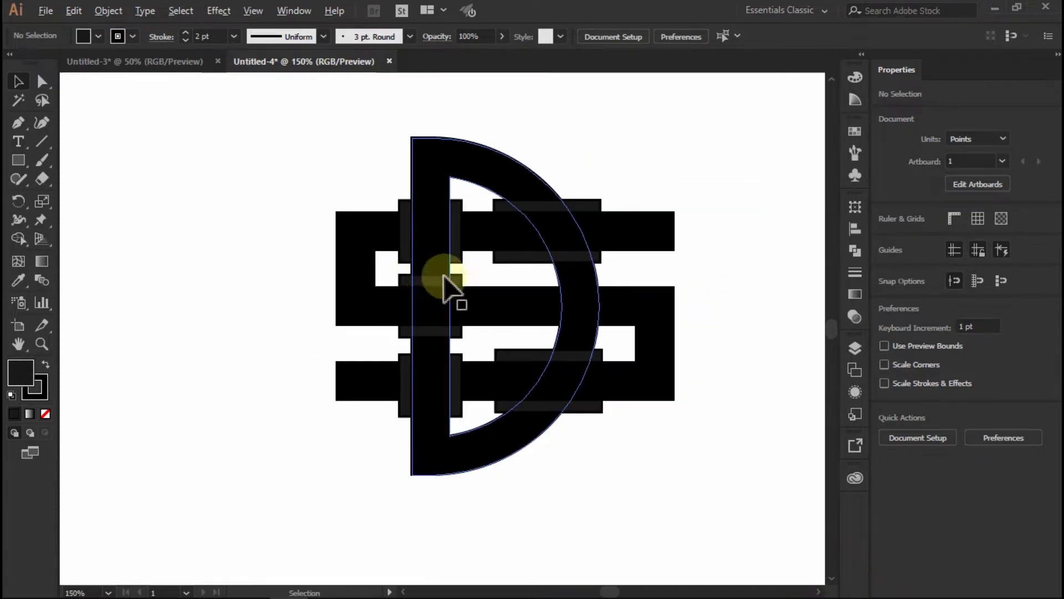
Step: Select the whole logo and use Shape Builder to remove the gray strips beside the D's stem at the S's upper bar
drag(310, 120, 696, 482)
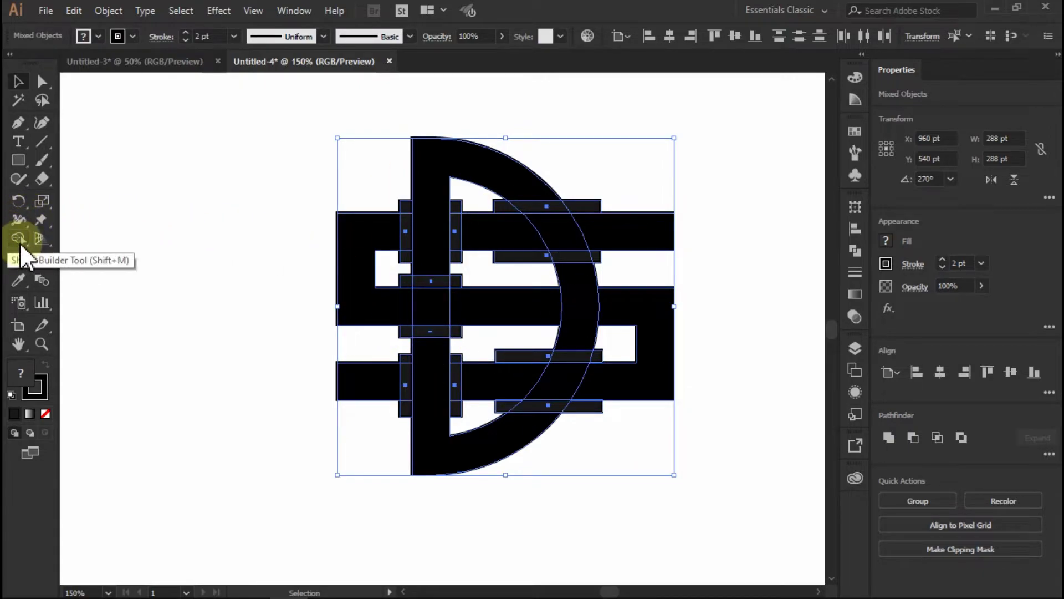
click(18, 239)
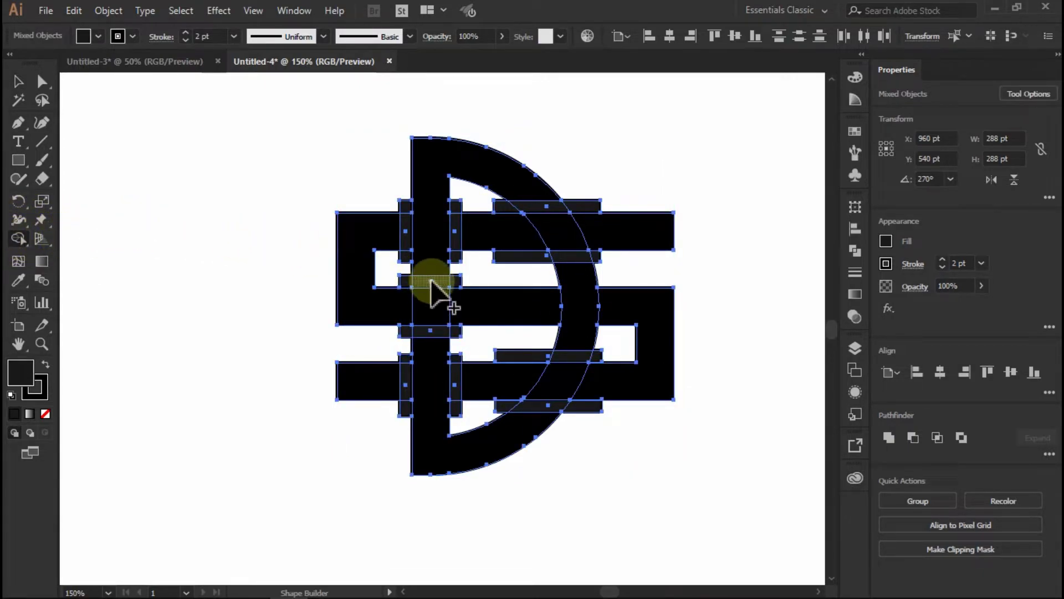
scroll(423, 231, up, 3)
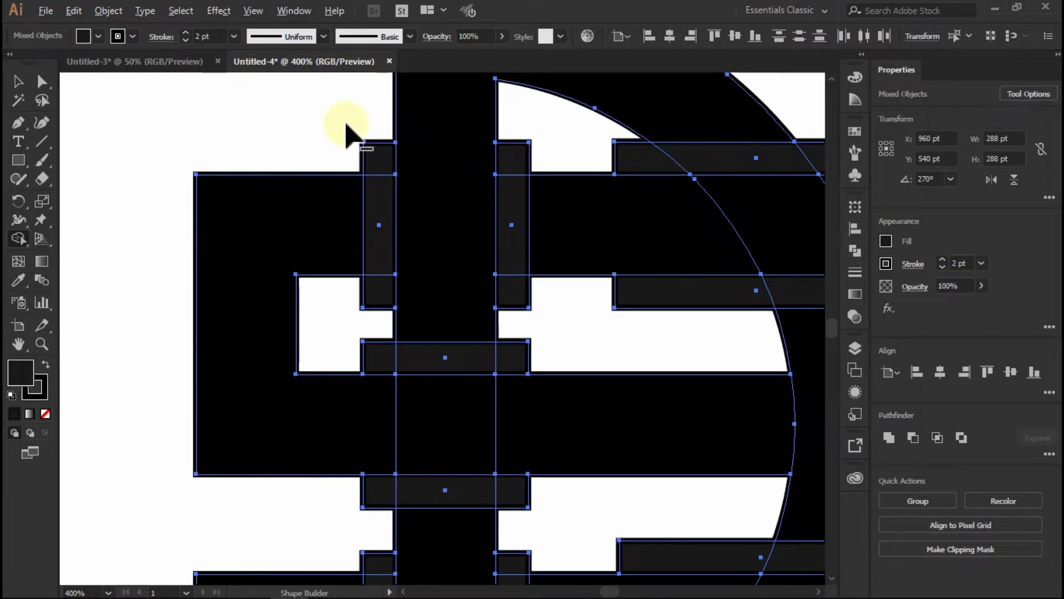
mouse_move(350, 112)
mouse_down()
mouse_move(373, 153)
mouse_move(380, 240)
mouse_move(371, 299)
mouse_move(345, 339)
mouse_move(392, 354)
mouse_move(552, 358)
mouse_move(511, 272)
mouse_move(513, 140)
mouse_up()
drag(586, 135, 588, 140)
scroll(495, 159, down, 2)
scroll(728, 142, up, 2)
Step: Merge the S's upper and middle bars where they pass over the D, and cut away the gray strips there with Shape Builder
drag(687, 159, 347, 180)
drag(689, 281, 408, 243)
scroll(398, 325, down, 3)
scroll(398, 325, up, 2)
mouse_move(325, 325)
mouse_down()
mouse_move(510, 335)
mouse_move(409, 375)
mouse_up()
scroll(420, 383, down, 3)
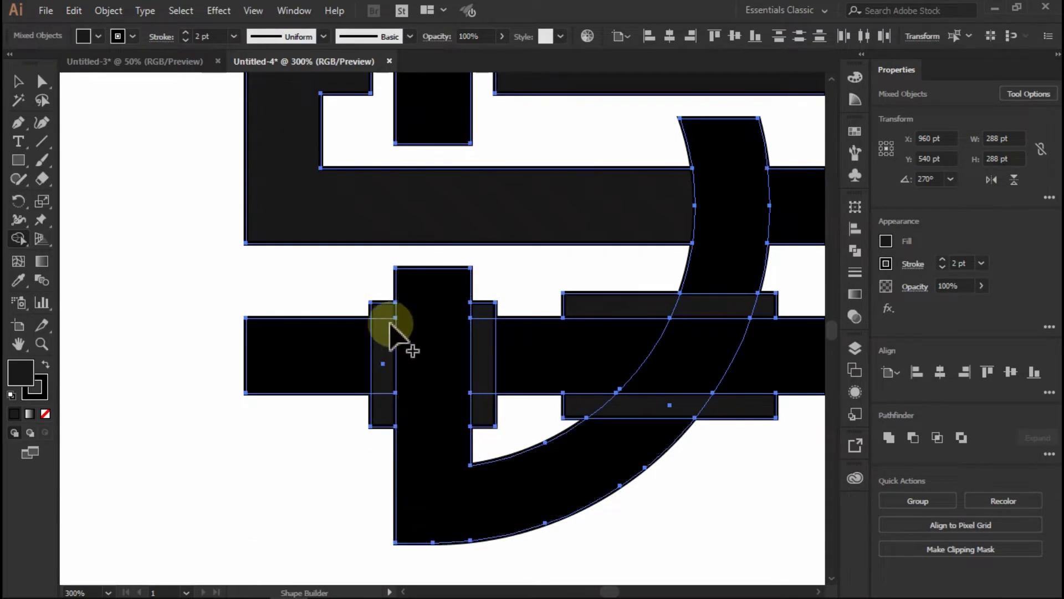
Step: Remove the gray strips on both sides of the D's stem at the S's lower bar with Shape Builder
drag(377, 439, 377, 443)
drag(491, 282, 480, 439)
scroll(379, 312, down, 2)
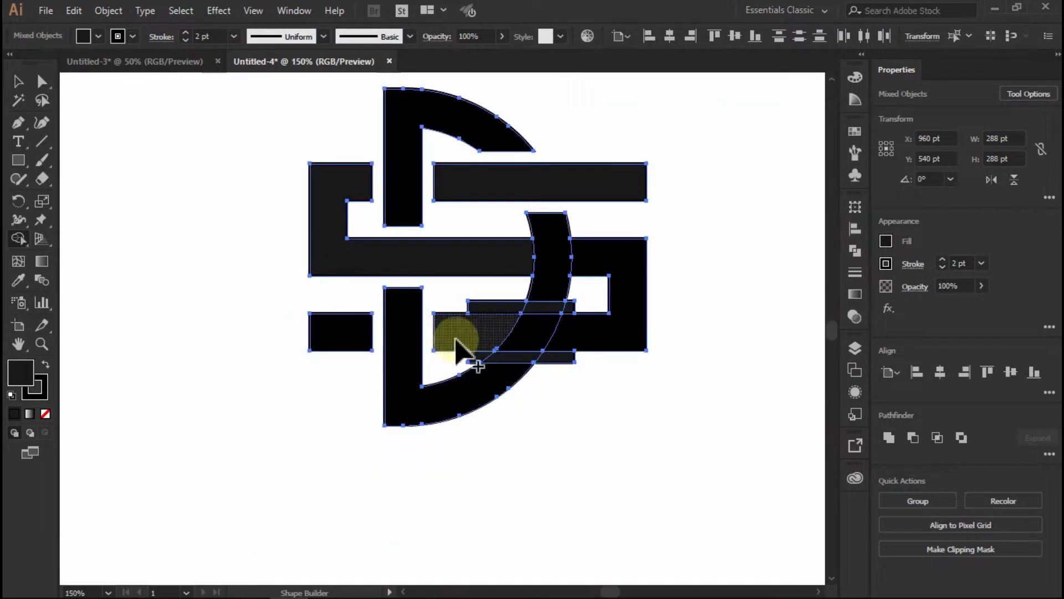
Step: Merge the S's lower bar across the D's curve into one piece and cut away the gray strips above and below it
scroll(498, 306, up, 1)
scroll(498, 357, up, 1)
drag(428, 352, 704, 355)
drag(410, 293, 615, 303)
mouse_move(646, 438)
mouse_down()
mouse_move(492, 399)
mouse_move(475, 447)
mouse_move(493, 428)
mouse_up()
mouse_move(399, 405)
mouse_down()
mouse_move(578, 399)
mouse_move(587, 427)
mouse_up()
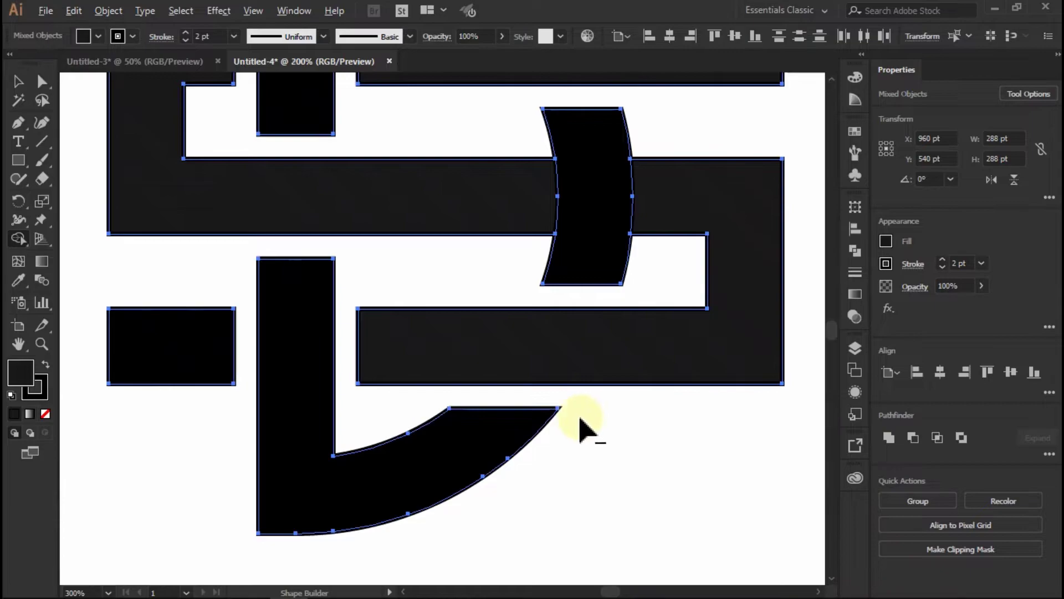
Step: Release the D's compound path into separate pieces and clear the selection
scroll(596, 379, down, 3)
scroll(601, 380, up, 2)
click(18, 82)
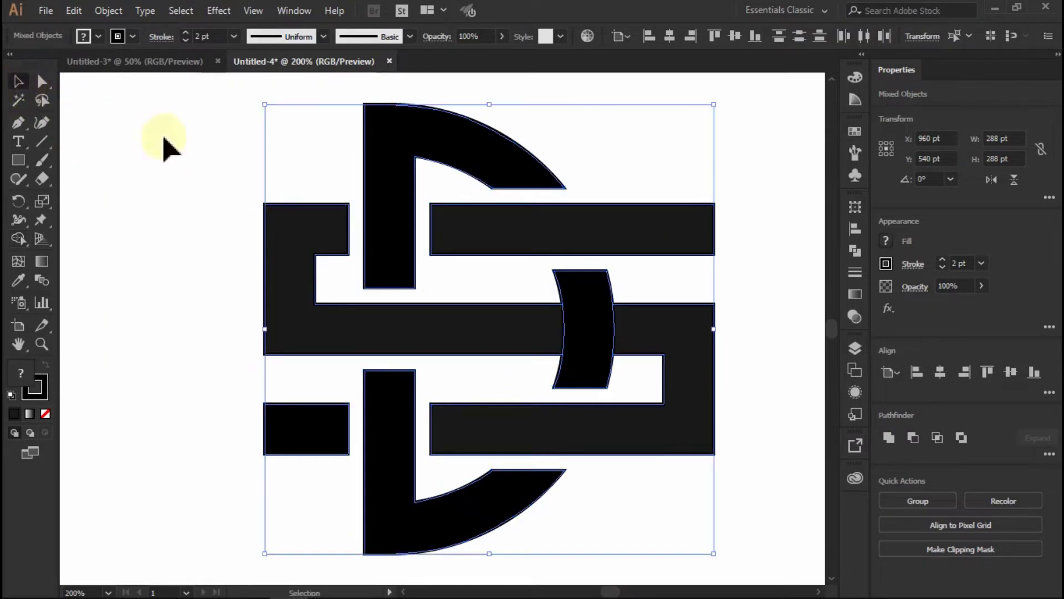
click(177, 141)
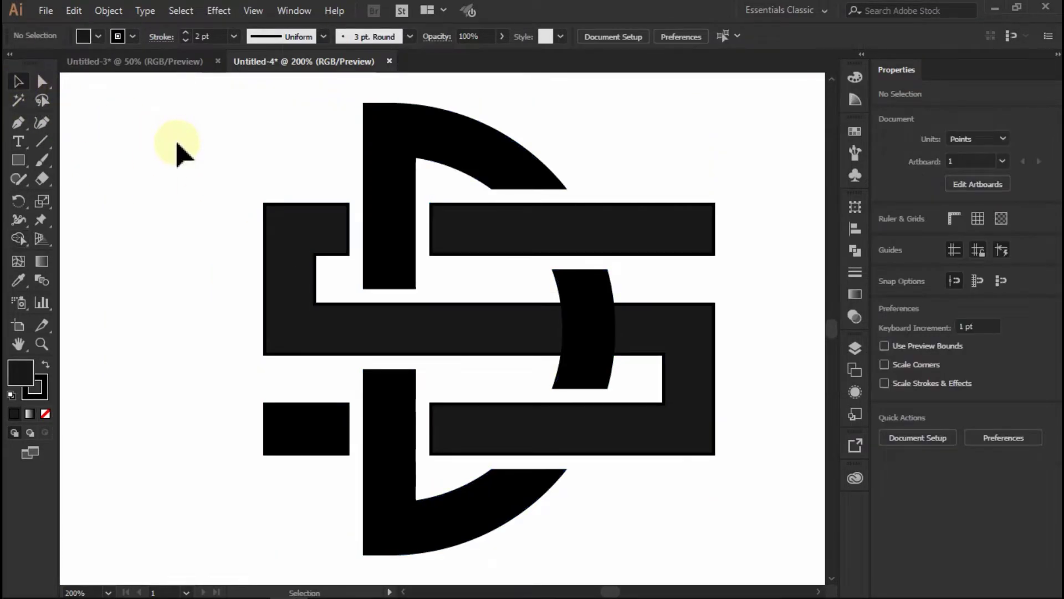
click(287, 237)
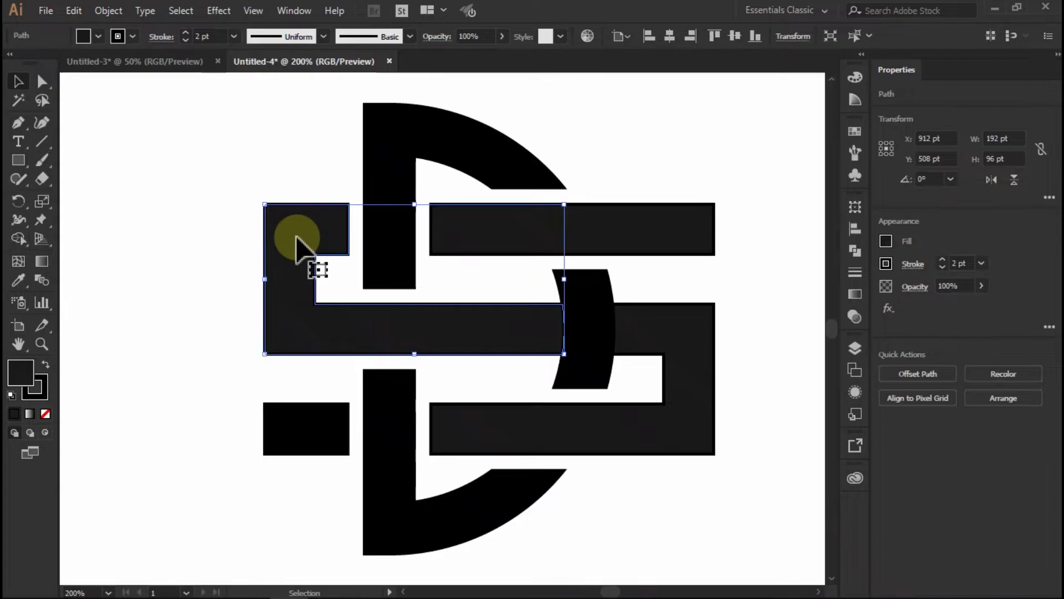
click(722, 288)
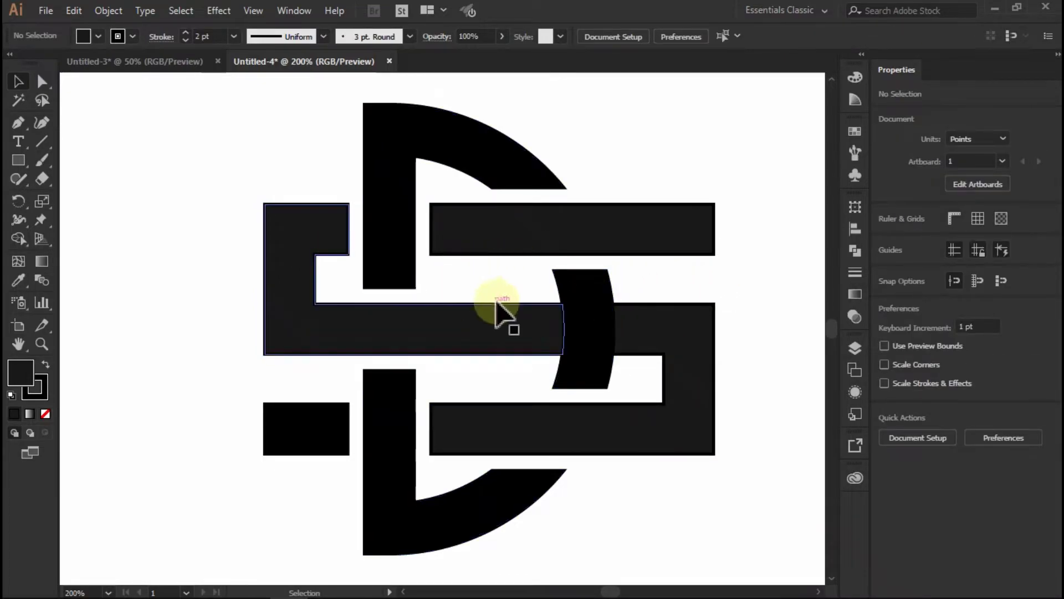
alt+scroll(495, 264, down, 1)
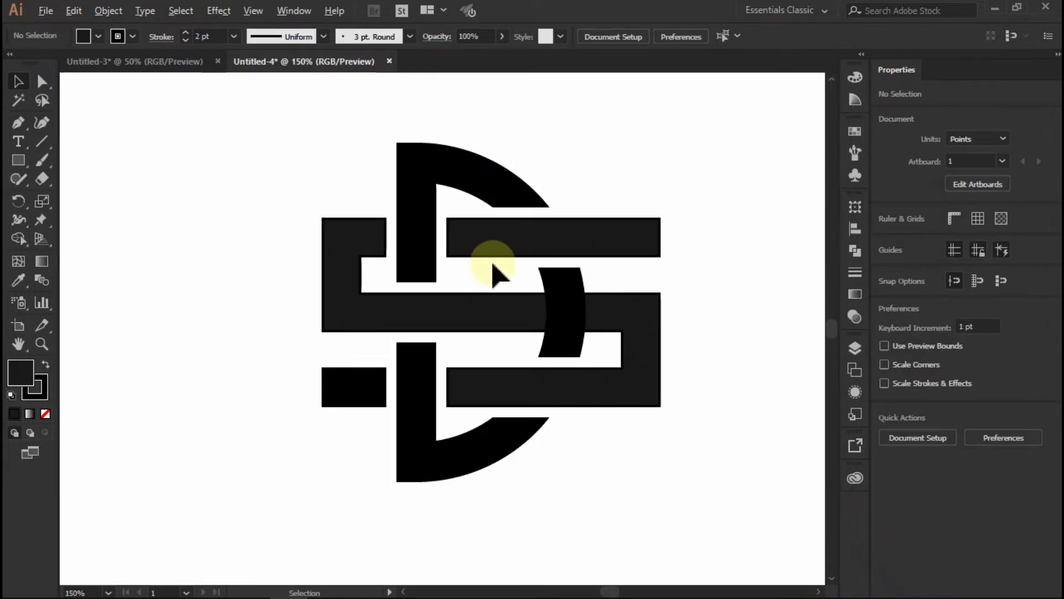
click(387, 251)
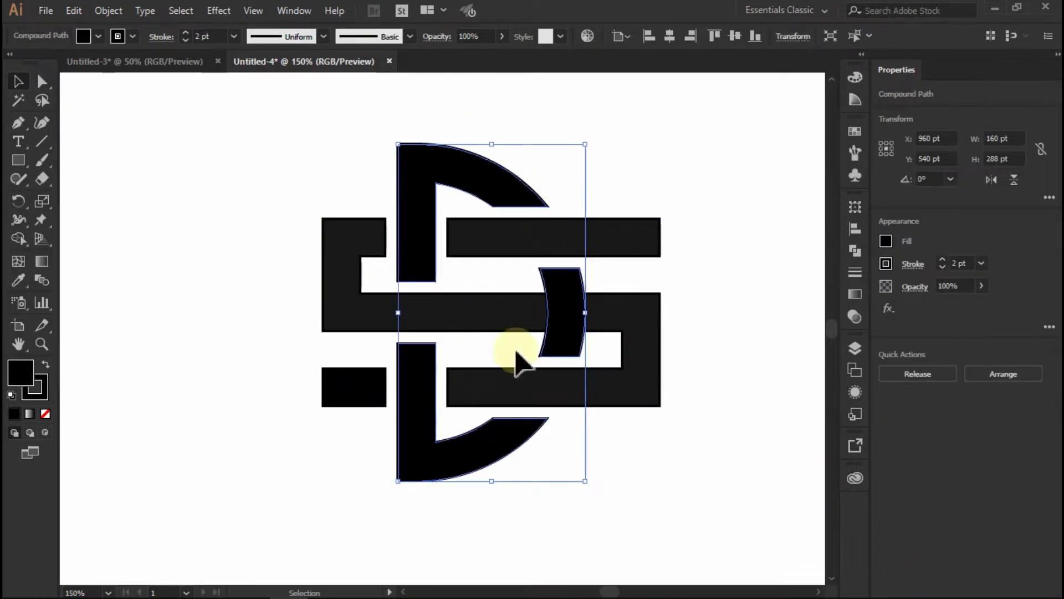
click(919, 374)
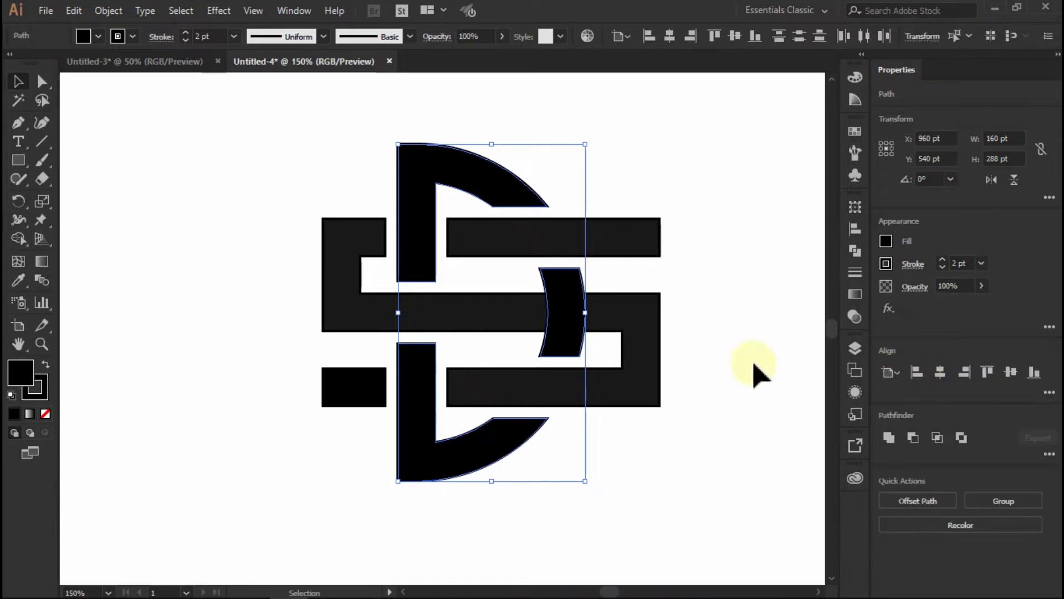
alt+scroll(576, 305, up, 1)
click(652, 269)
Step: Offset the path of the D's curved middle piece by 10 pt with miter joins
alt+scroll(643, 288, up, 1)
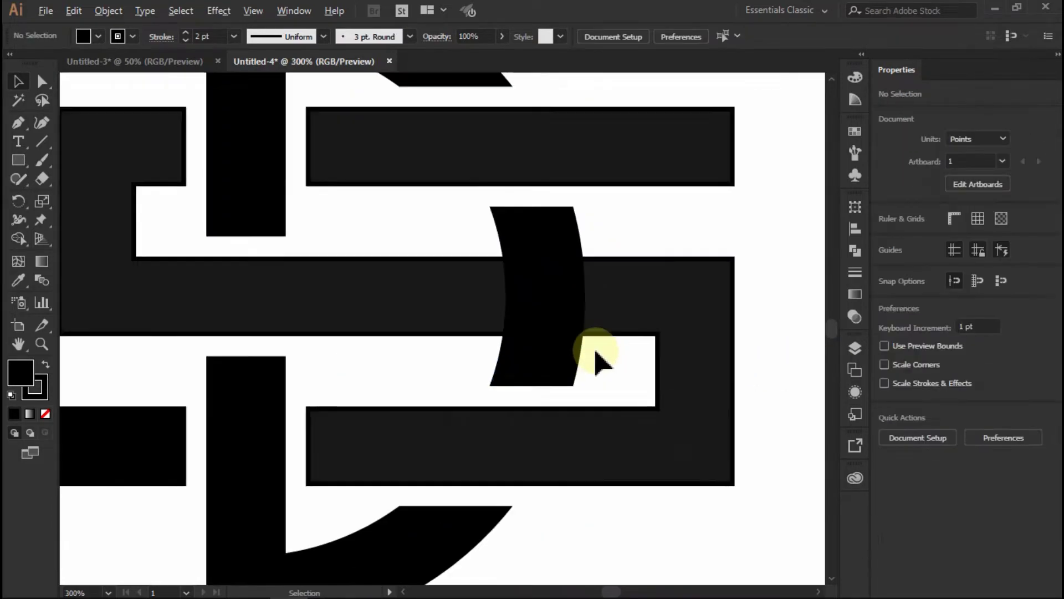
click(541, 321)
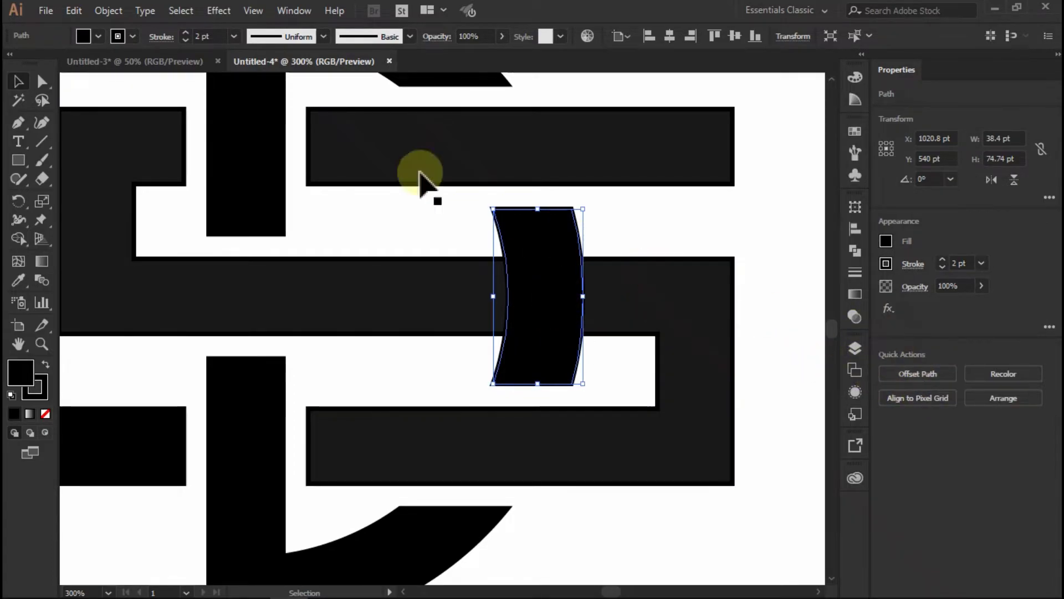
click(108, 11)
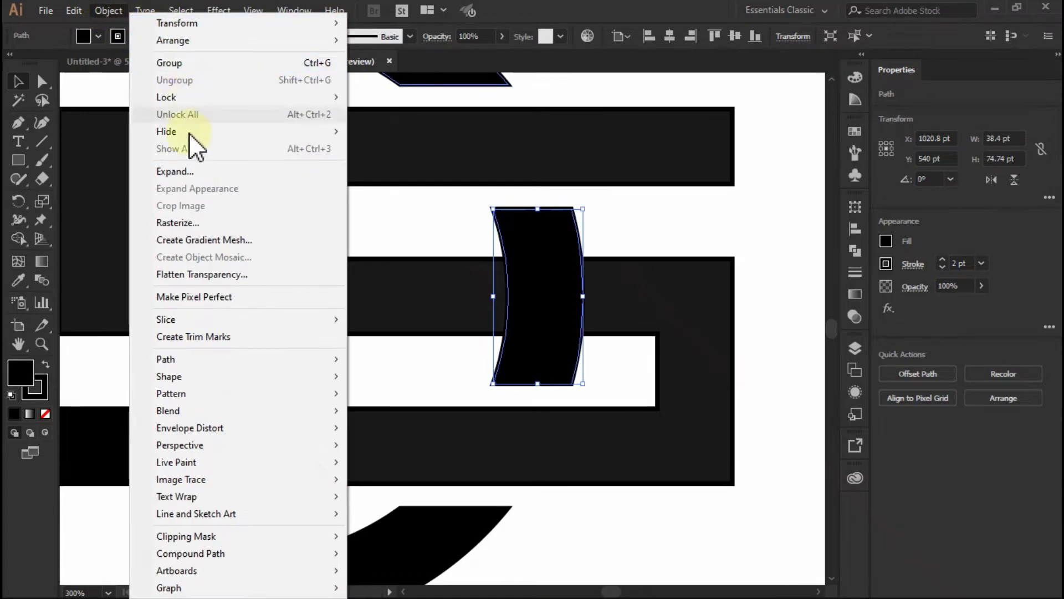
mouse_move(222, 361)
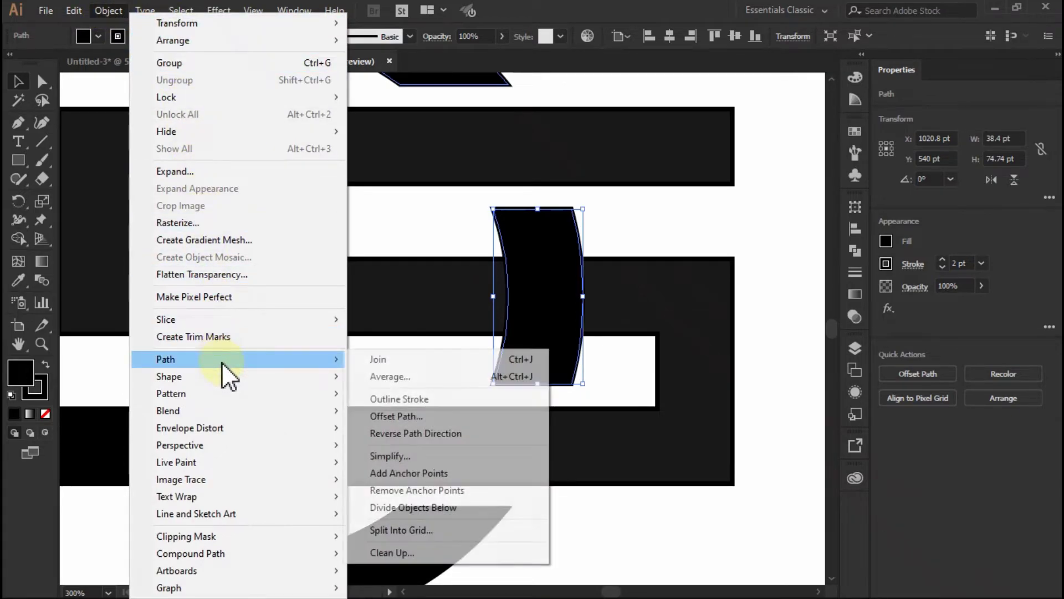
click(415, 417)
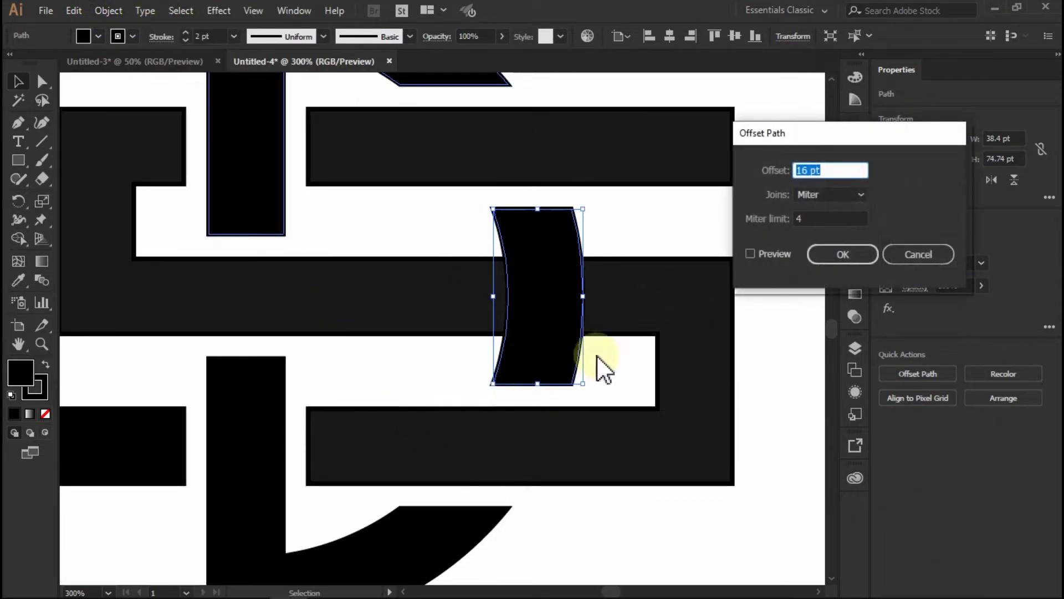
click(751, 256)
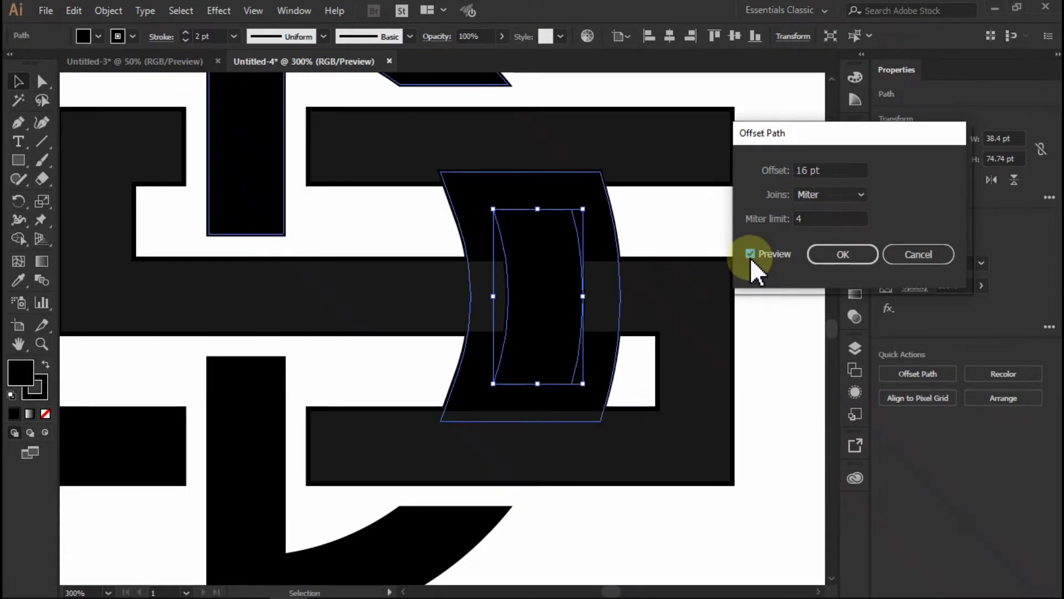
scroll(835, 170, down, 5)
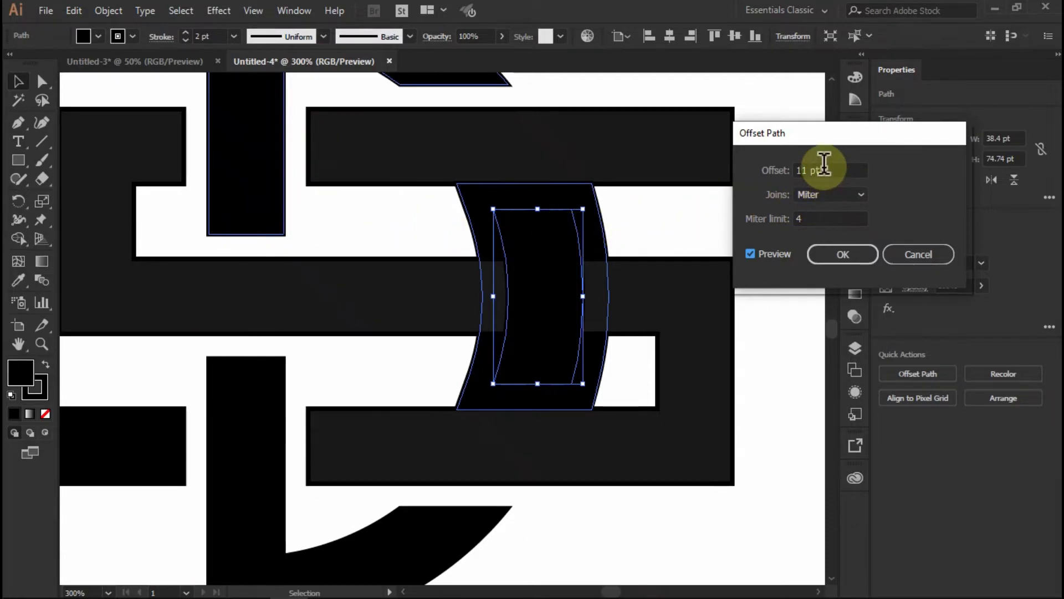
scroll(824, 163, down, 1)
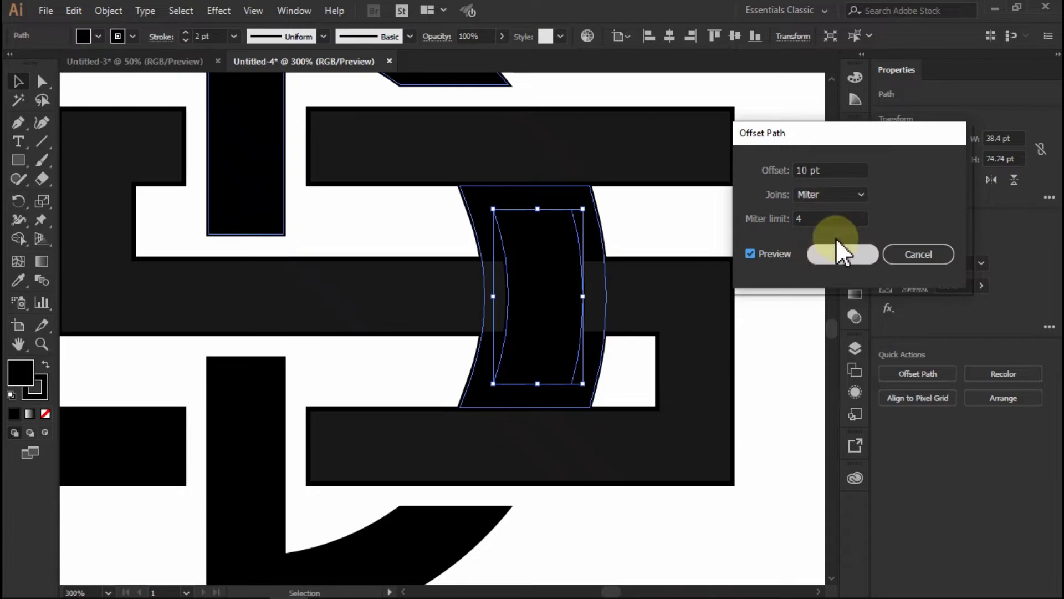
click(859, 261)
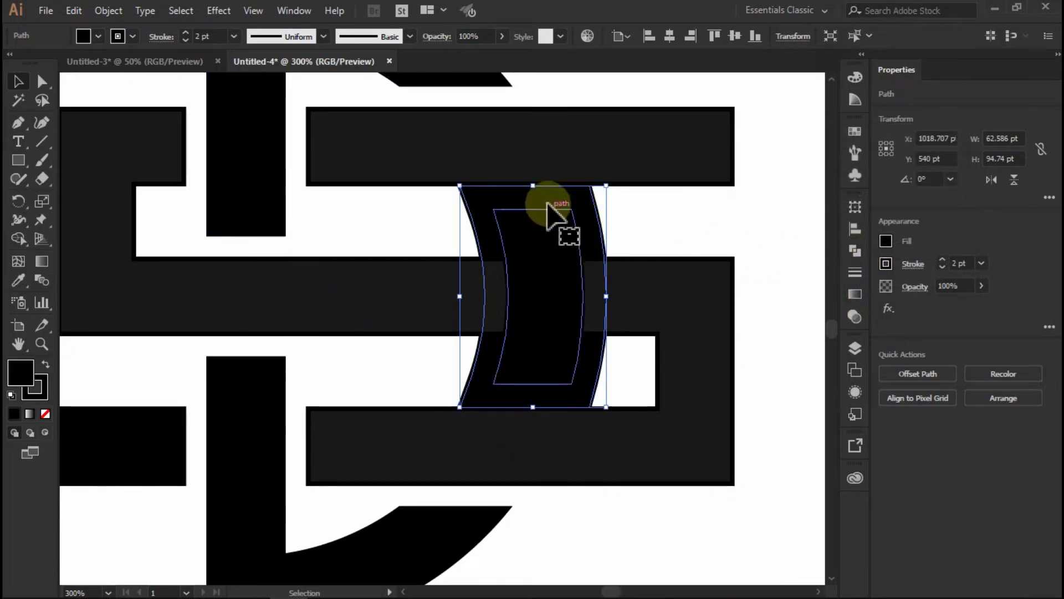
Step: Shorten the offset shape around the D's curved middle piece to about 84.7 pt high, keeping it centred
drag(536, 191, 538, 397)
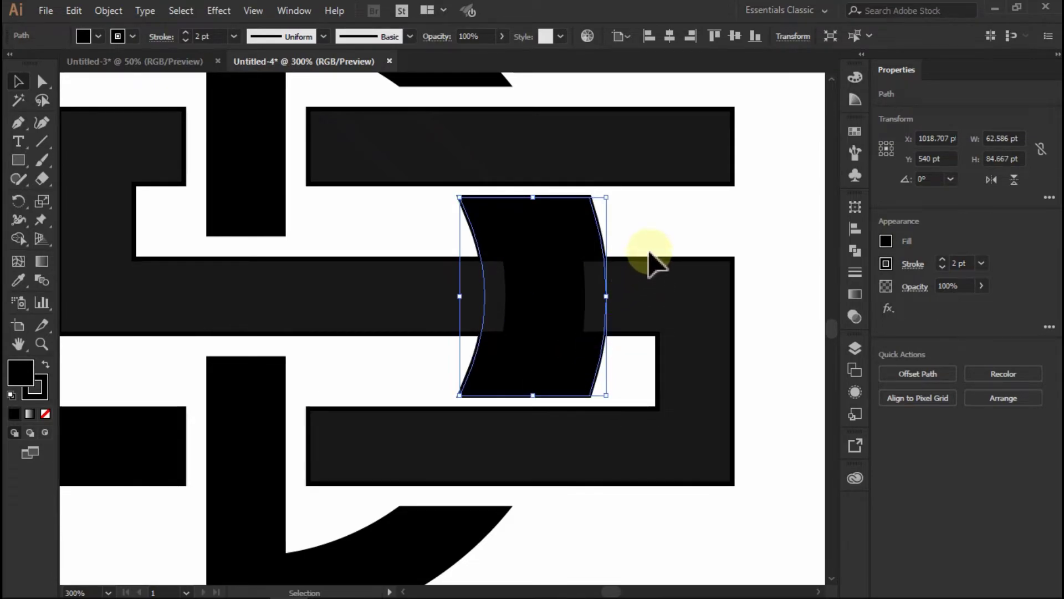
click(654, 234)
scroll(619, 252, down, 2)
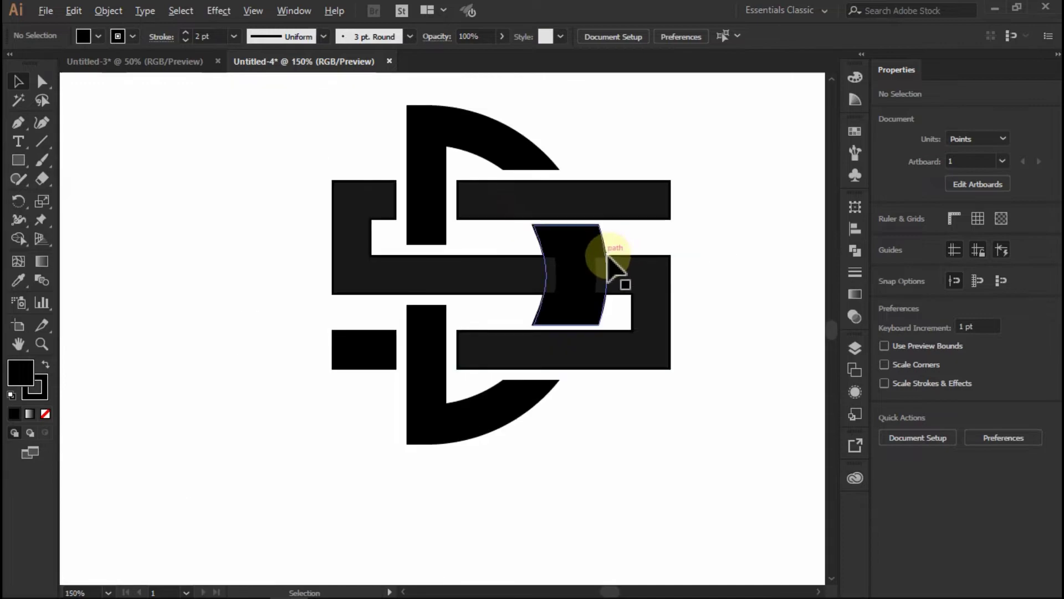
Step: Use Shape Builder on the S pieces and the offset shape to cut away the band on both sides of the D's curved middle piece
scroll(553, 262, up, 2)
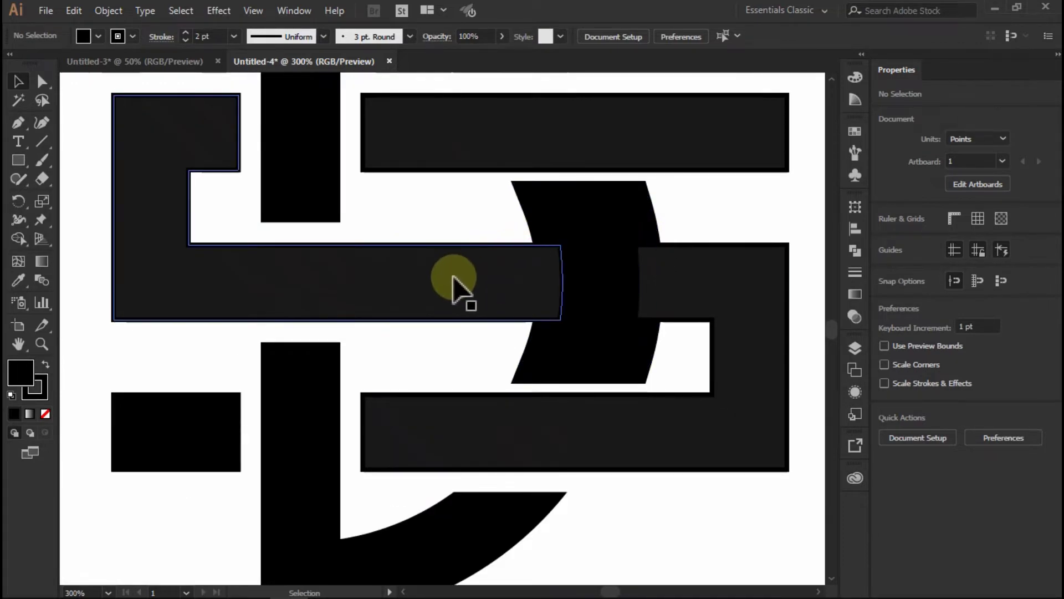
click(378, 290)
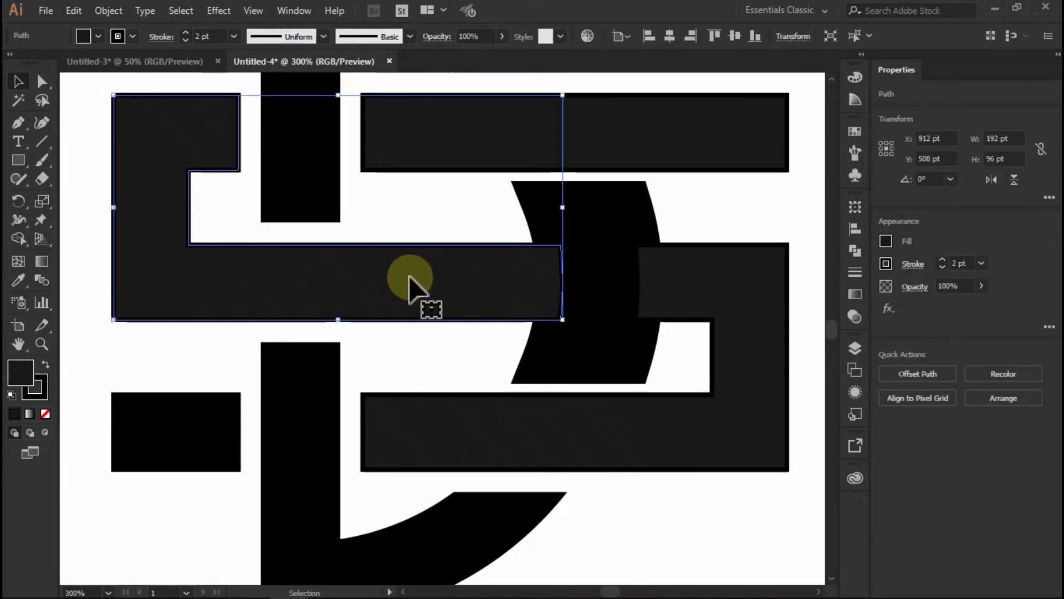
shift+click(521, 201)
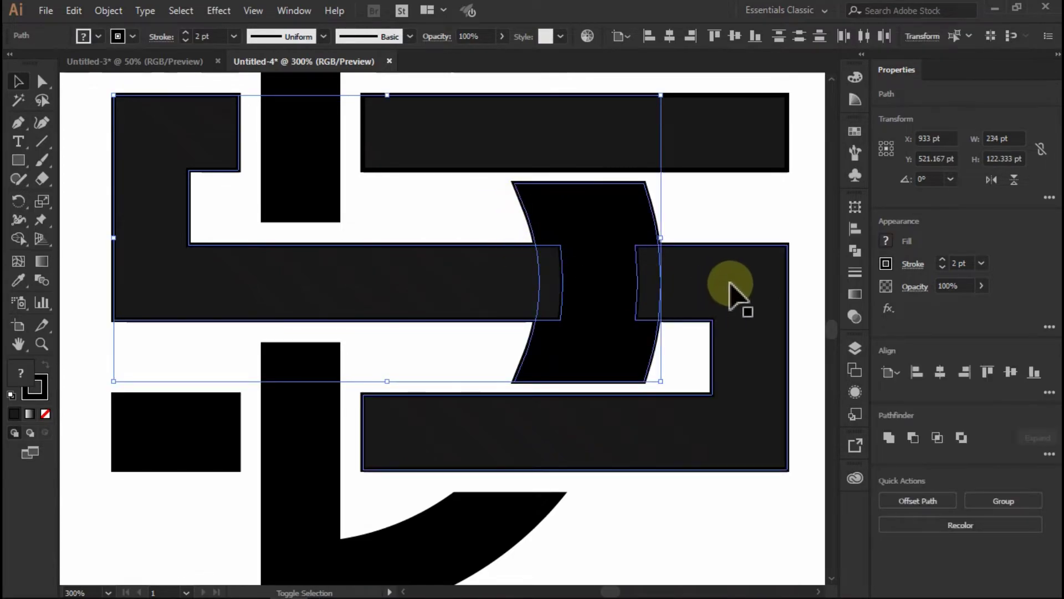
shift+click(742, 301)
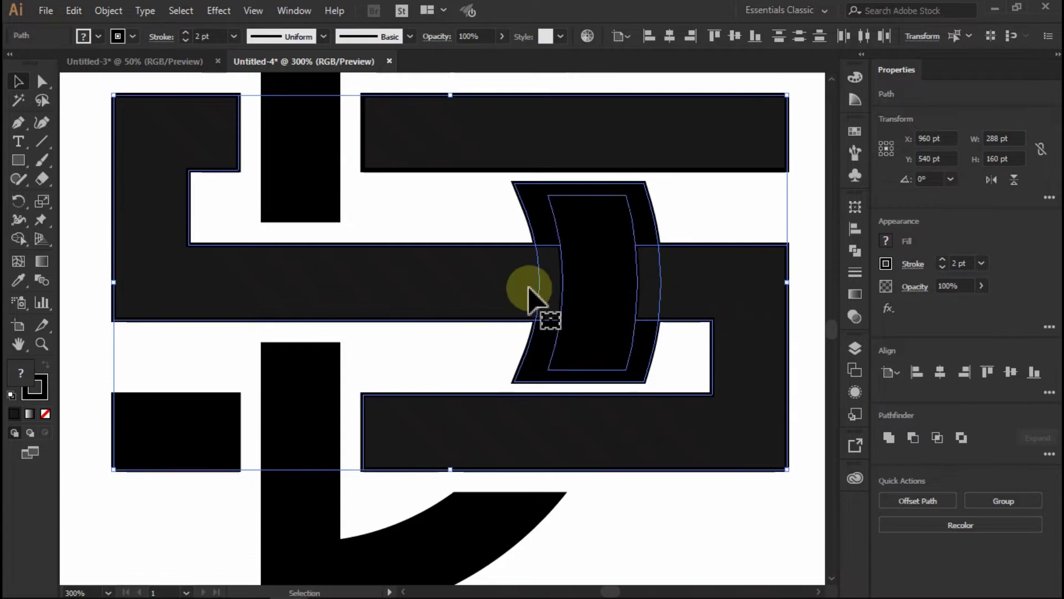
scroll(505, 284, down, 2)
scroll(568, 281, up, 1)
click(476, 269)
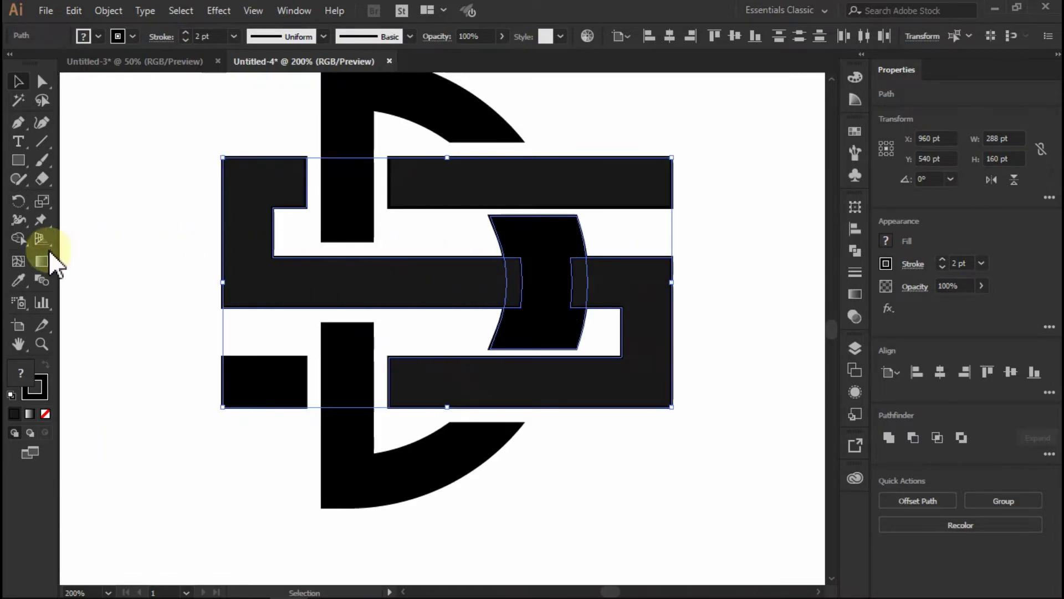
click(31, 239)
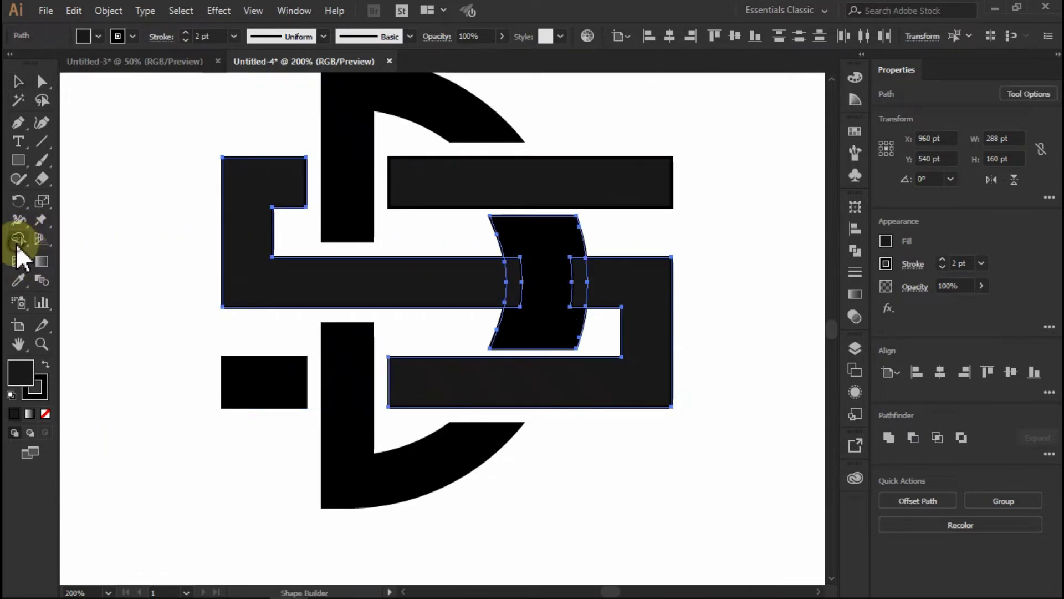
scroll(542, 251, up, 1)
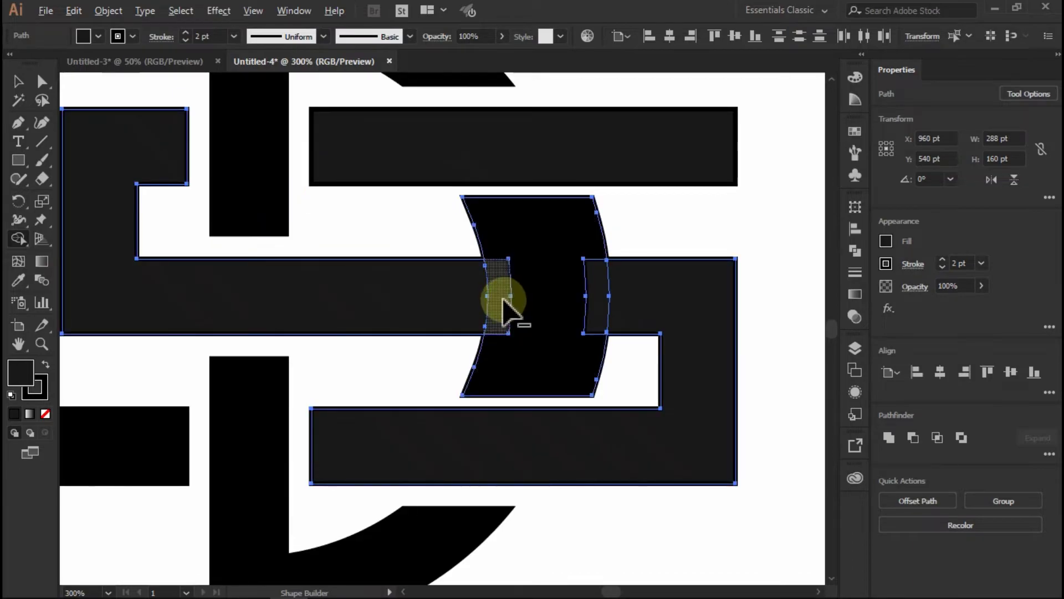
alt+click(503, 300)
alt+click(611, 241)
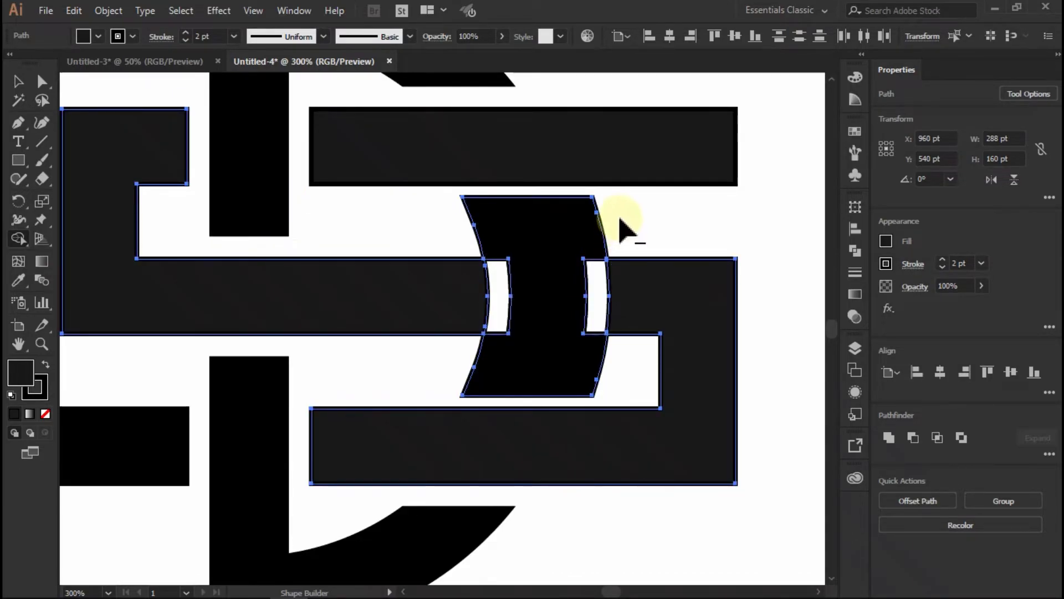
alt+click(484, 233)
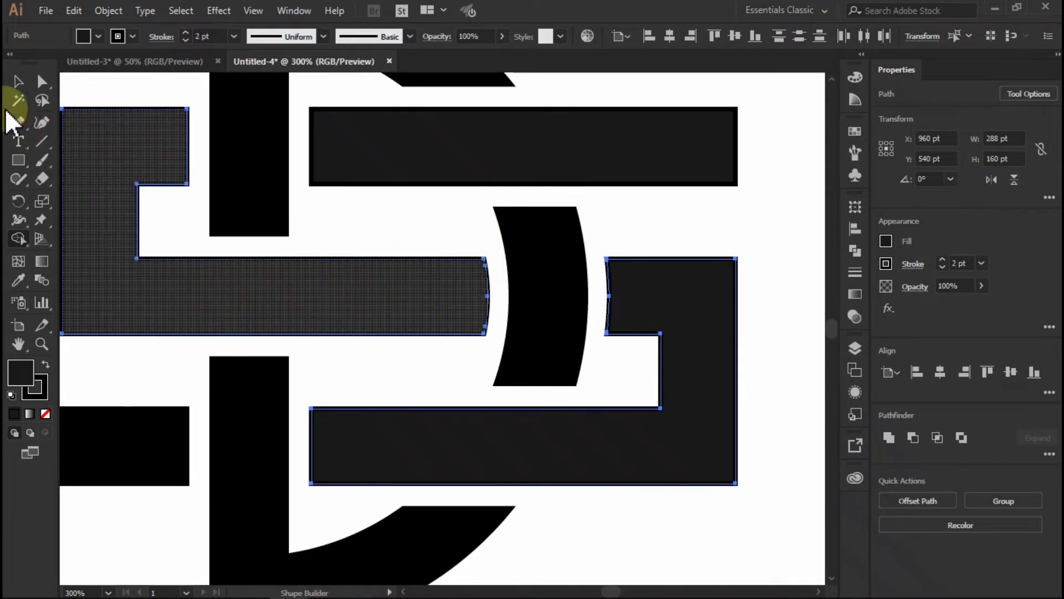
click(18, 81)
click(788, 214)
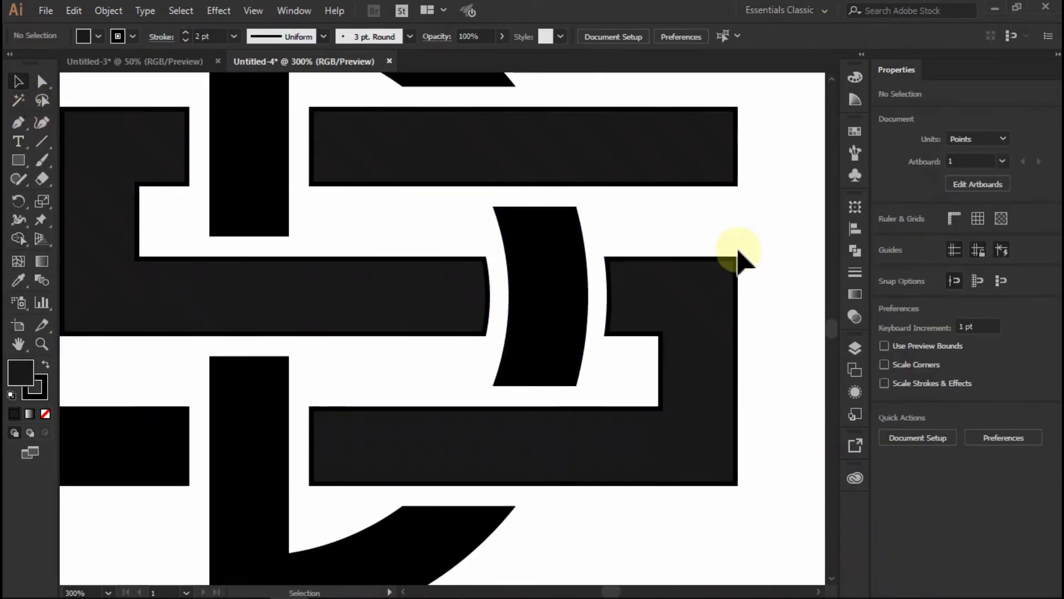
Step: Draw a narrow vertical rectangle against the outer end of the short block at the S's lower bar, matching the block's height
scroll(677, 254, down, 4)
scroll(642, 277, up, 4)
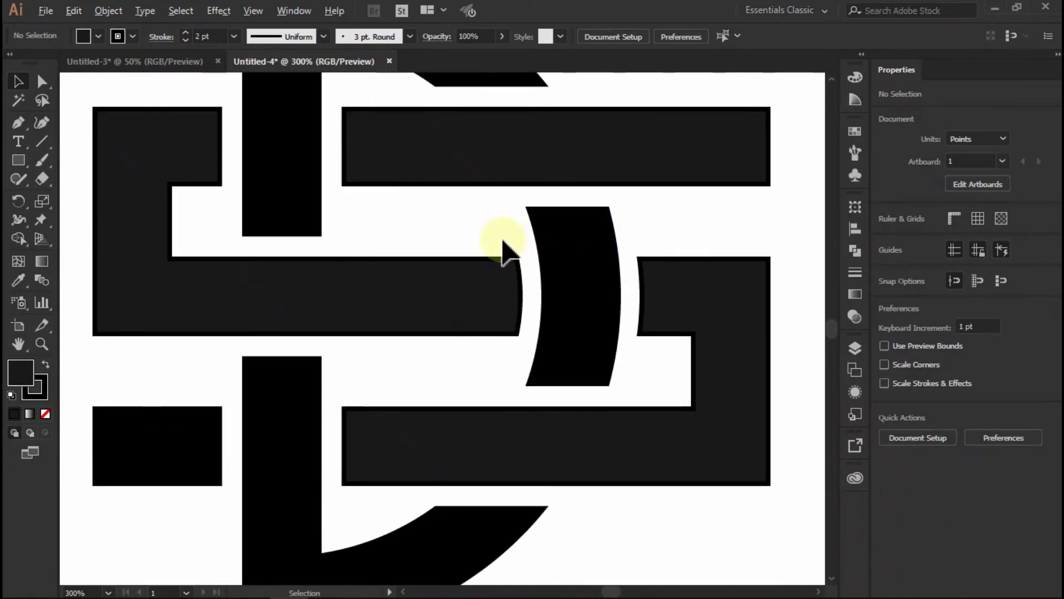
scroll(501, 249, down, 1)
scroll(487, 243, down, 1)
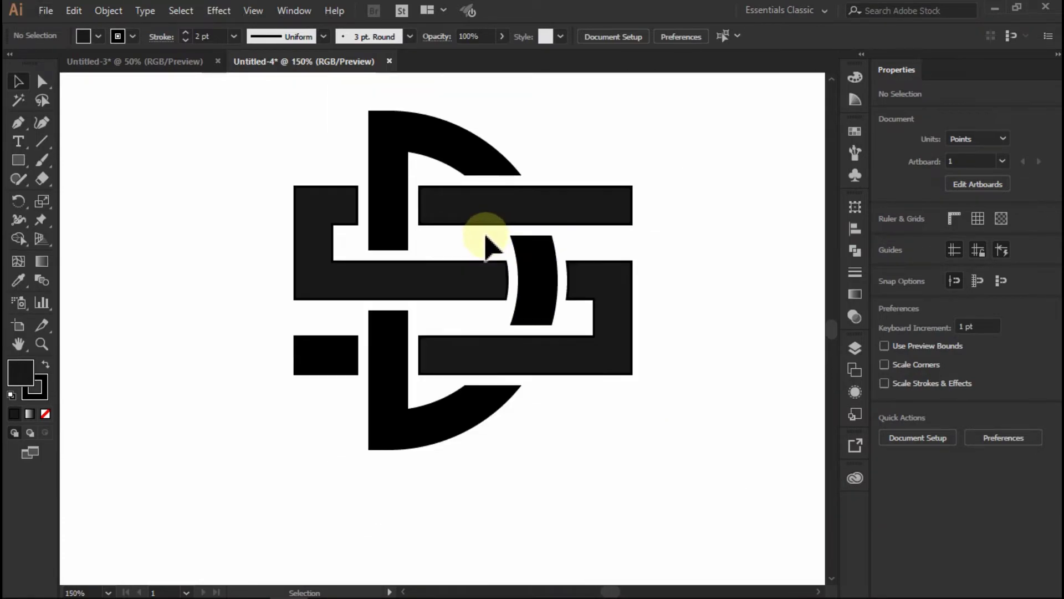
scroll(238, 409, up, 2)
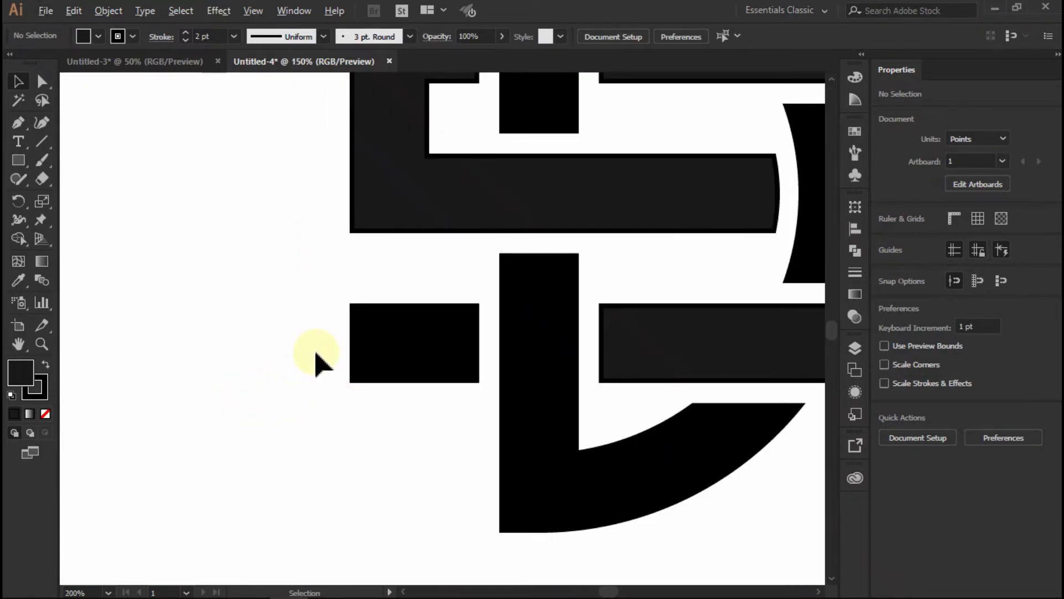
scroll(494, 314, down, 1)
scroll(321, 380, up, 3)
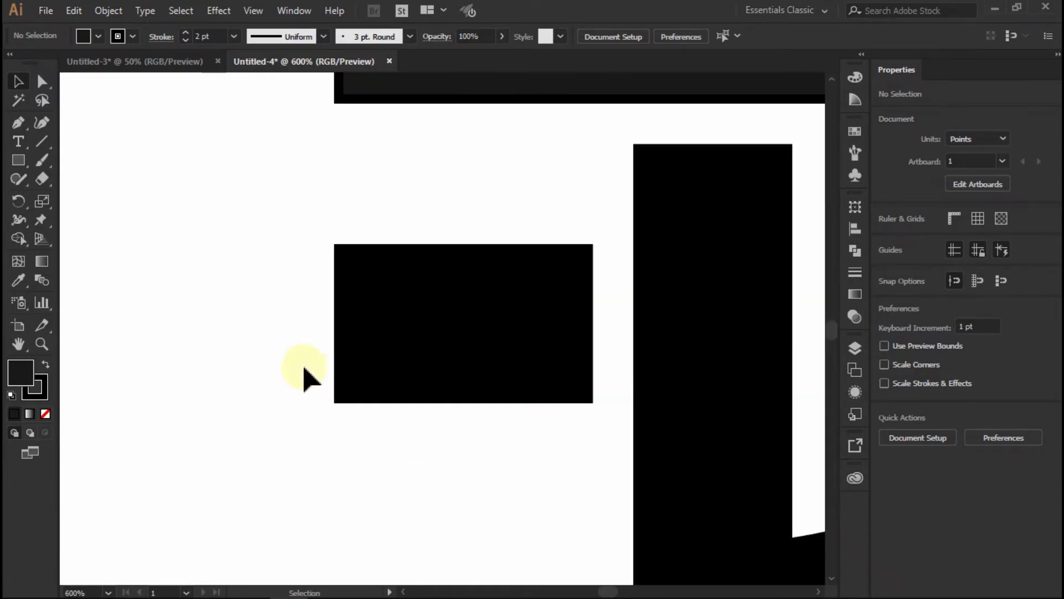
click(18, 162)
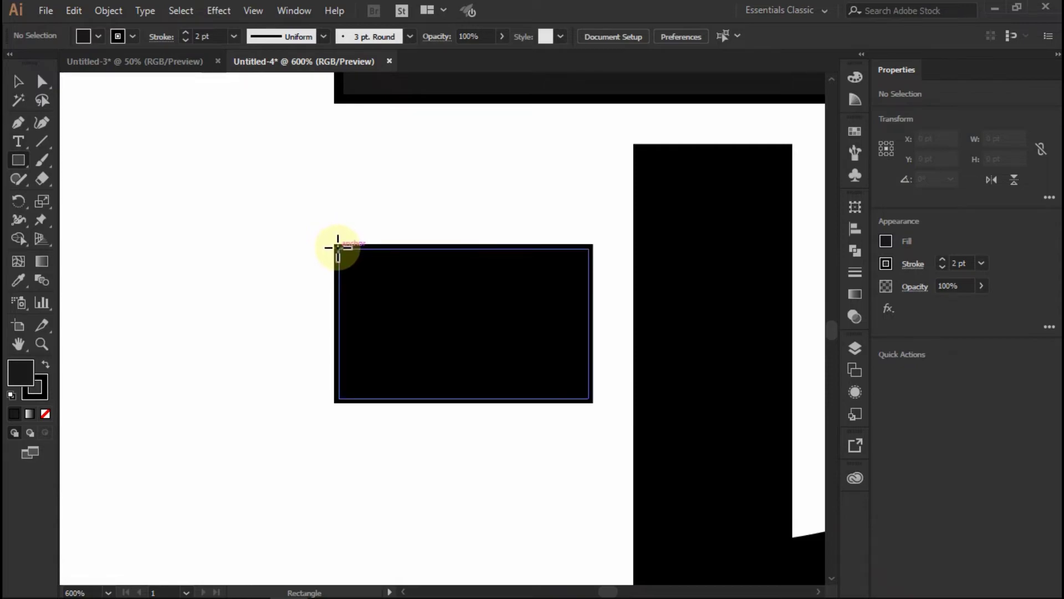
drag(338, 248, 291, 400)
Step: Widen the new end rectangle outward and extend it above and below the block to about 15.8 × 51 pt
click(19, 82)
drag(296, 326, 265, 326)
drag(304, 244, 305, 201)
click(378, 220)
scroll(373, 261, down, 4)
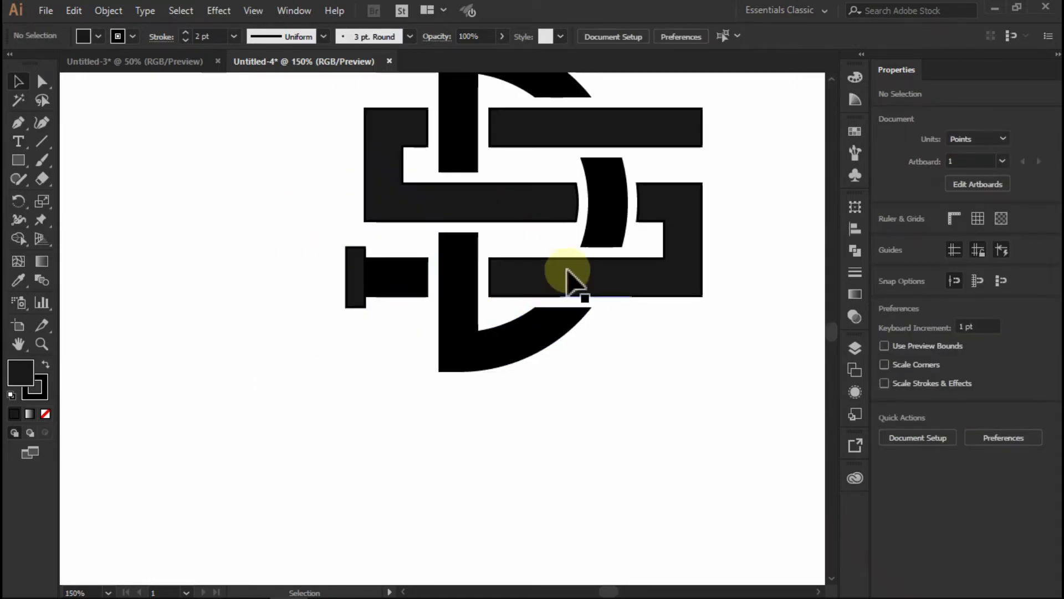
scroll(559, 285, up, 1)
scroll(359, 310, up, 2)
click(355, 318)
scroll(321, 309, down, 2)
scroll(522, 201, up, 1)
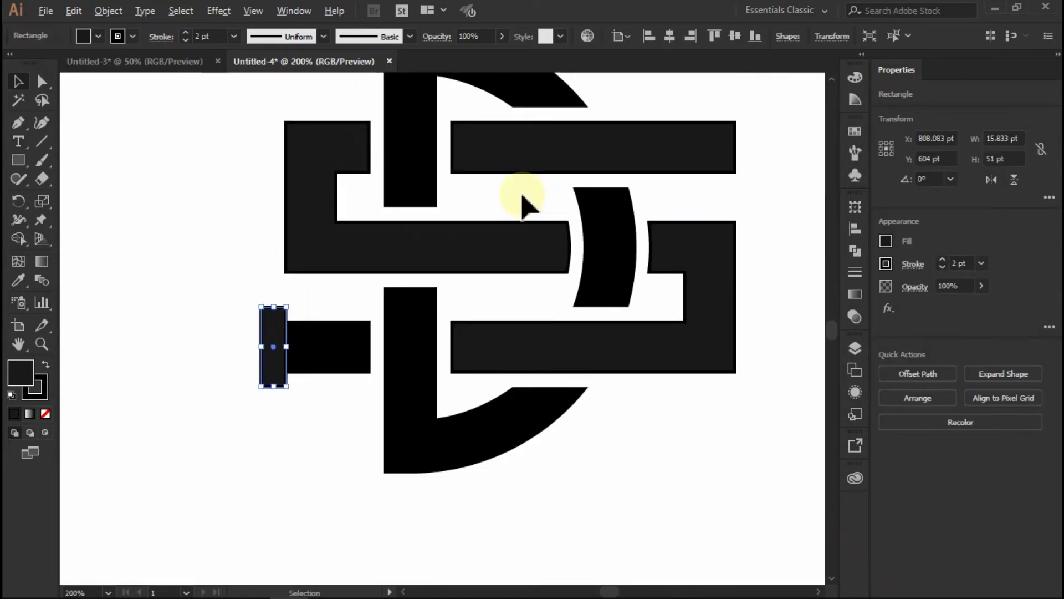
Step: Copy the end rectangle to the outer end of the S's upper bar and unite it with that bar
drag(280, 352, 749, 163)
scroll(649, 227, up, 1)
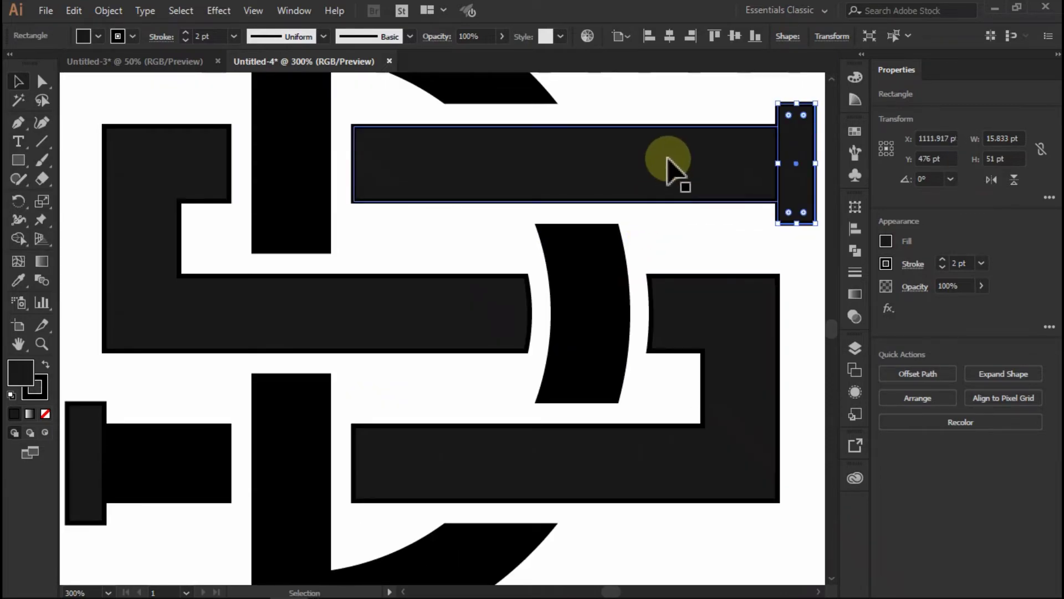
scroll(668, 158, down, 1)
click(770, 151)
drag(692, 175, 690, 176)
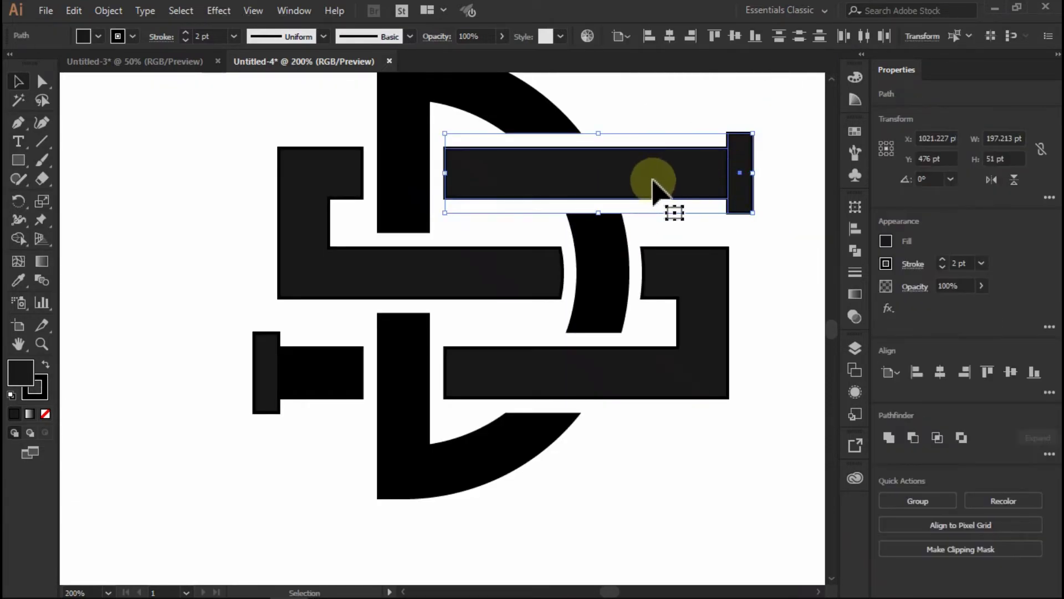
click(889, 438)
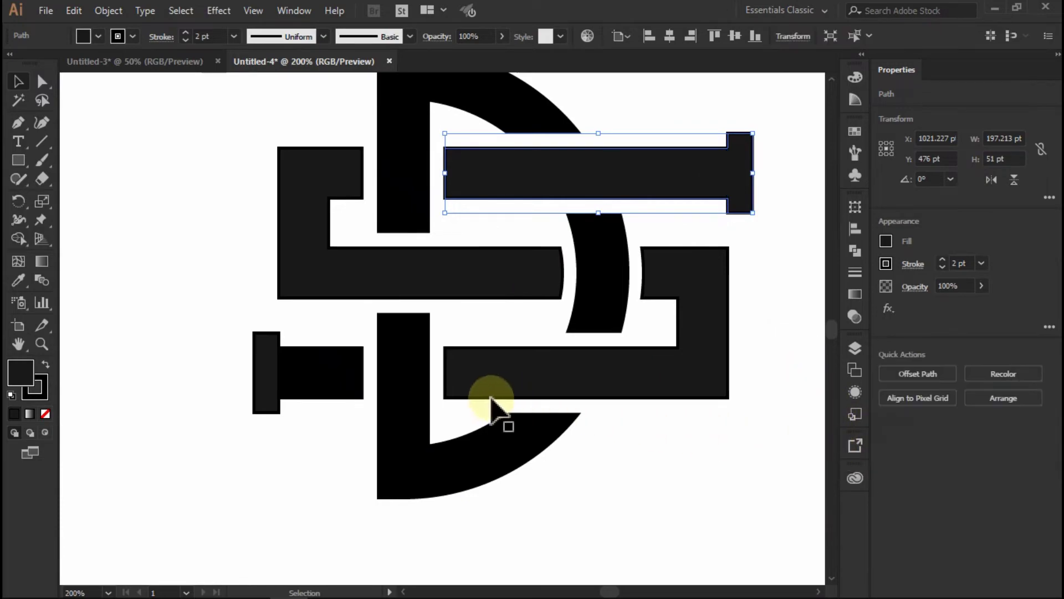
Step: Unite the short block at the S's lower bar with its end rectangle
drag(249, 424, 327, 360)
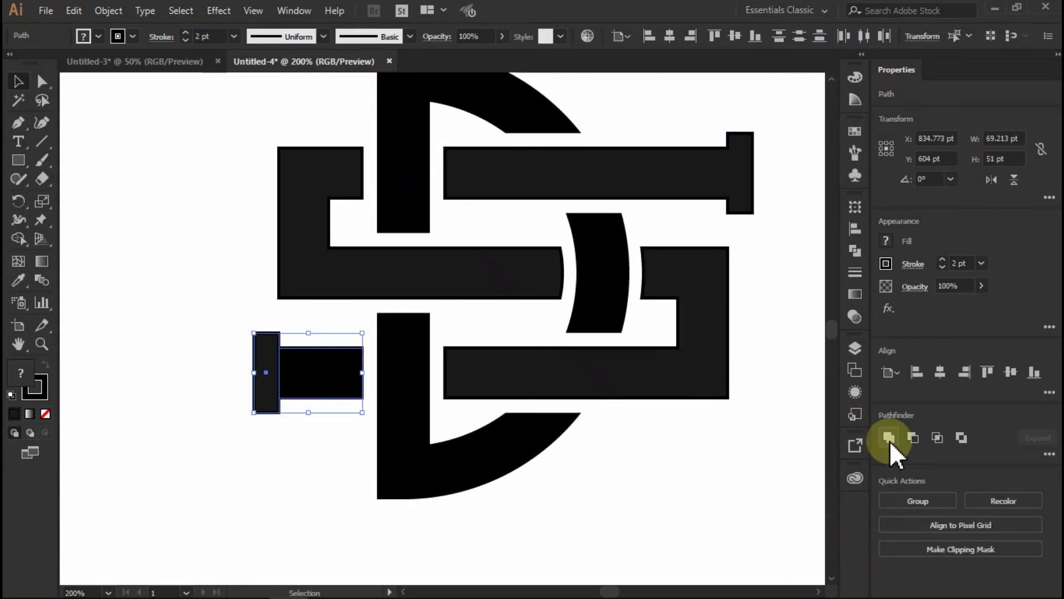
click(889, 438)
click(682, 487)
scroll(554, 397, down, 1)
scroll(533, 355, up, 1)
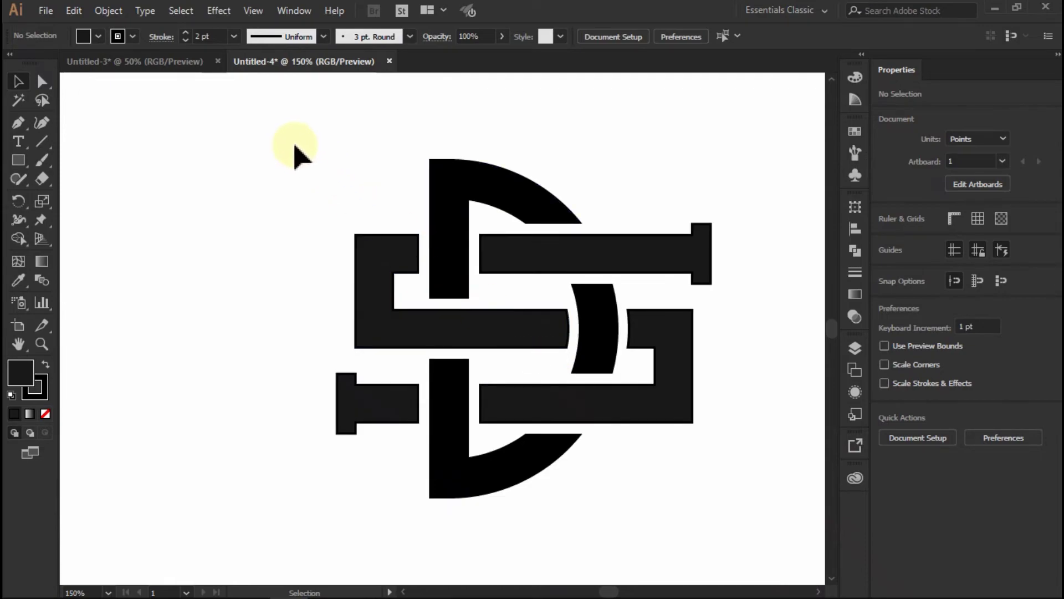
Step: Select the whole monogram and remove its outline by setting the stroke weight to 0
key(ctrl+a)
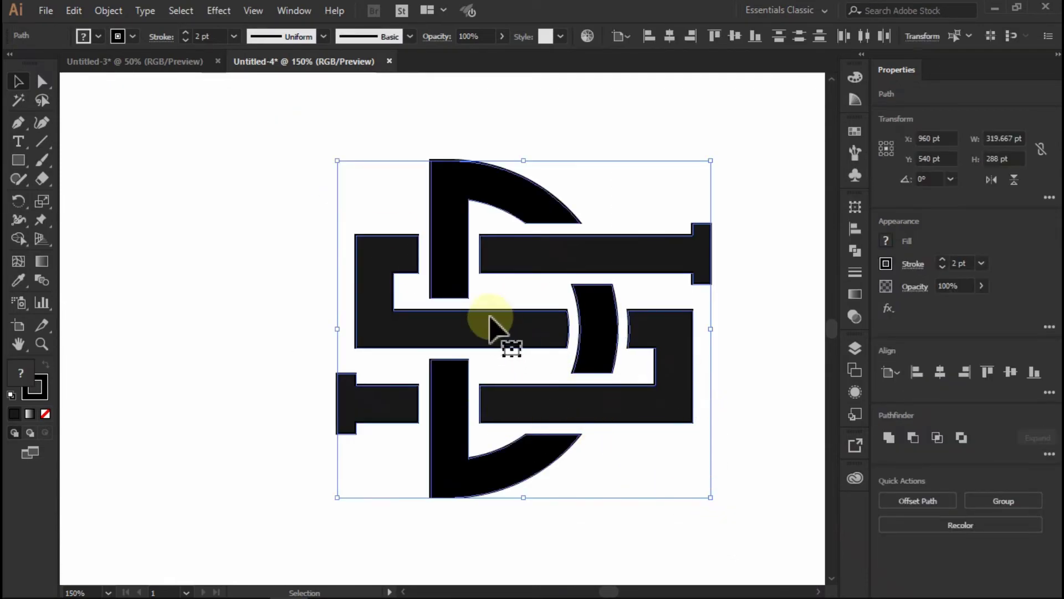
scroll(513, 332, down, 1)
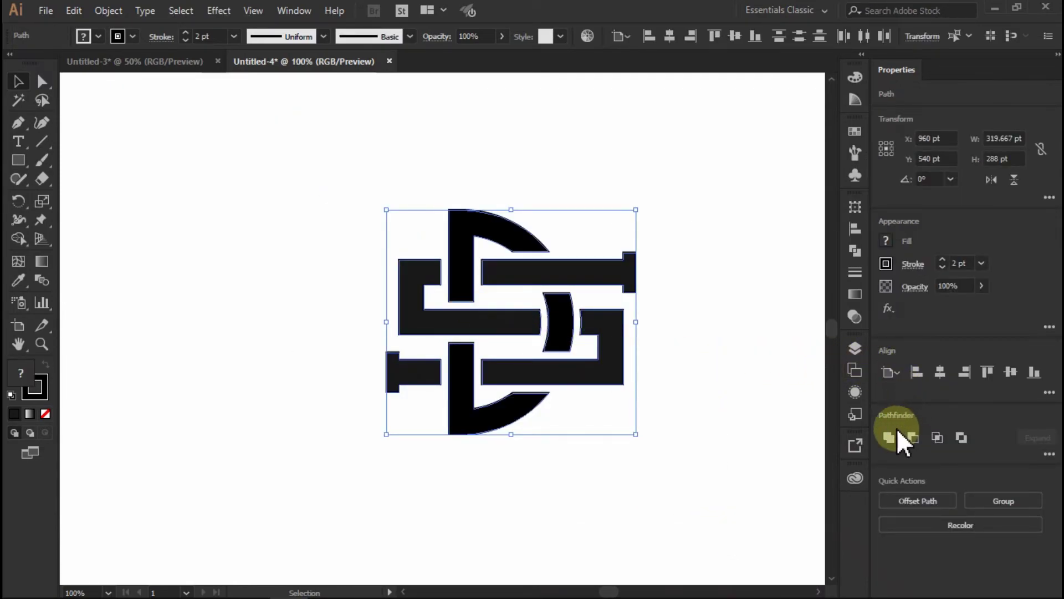
double_click(966, 264)
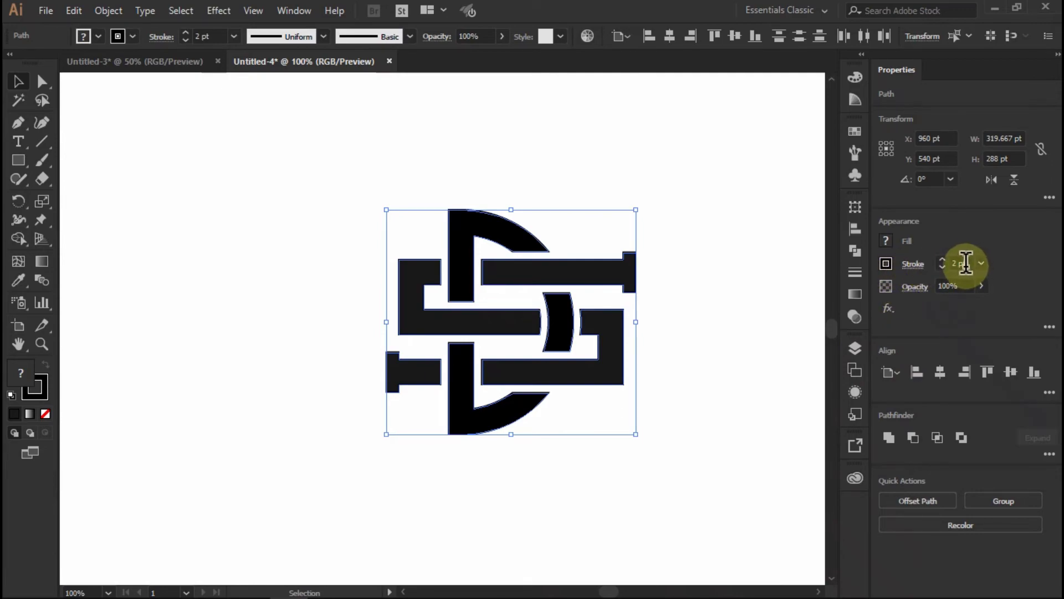
text(0)
key(Return)
click(654, 321)
scroll(565, 322, down, 2)
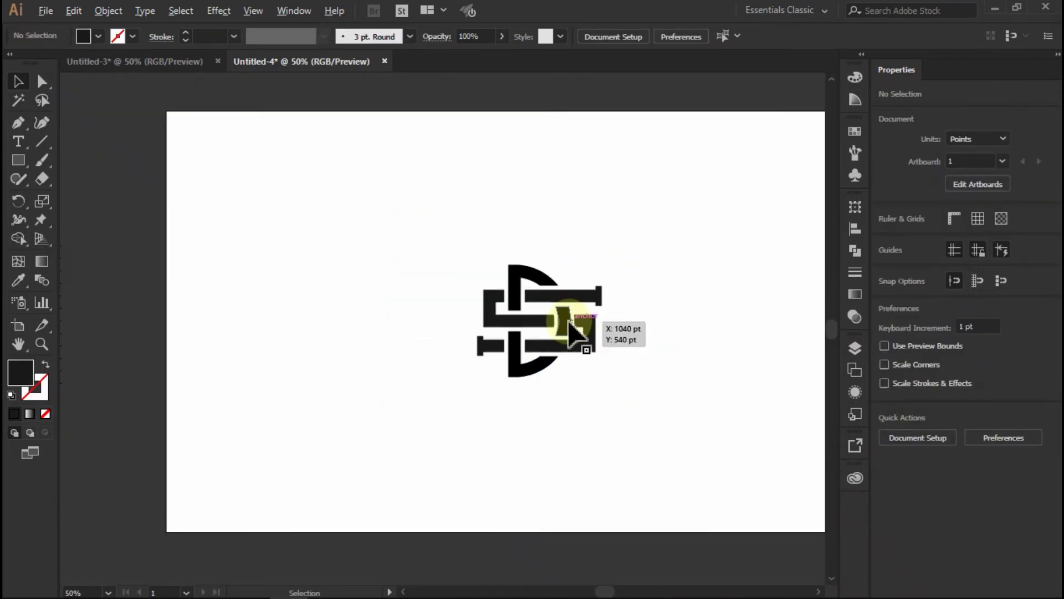
scroll(417, 298, down, 1)
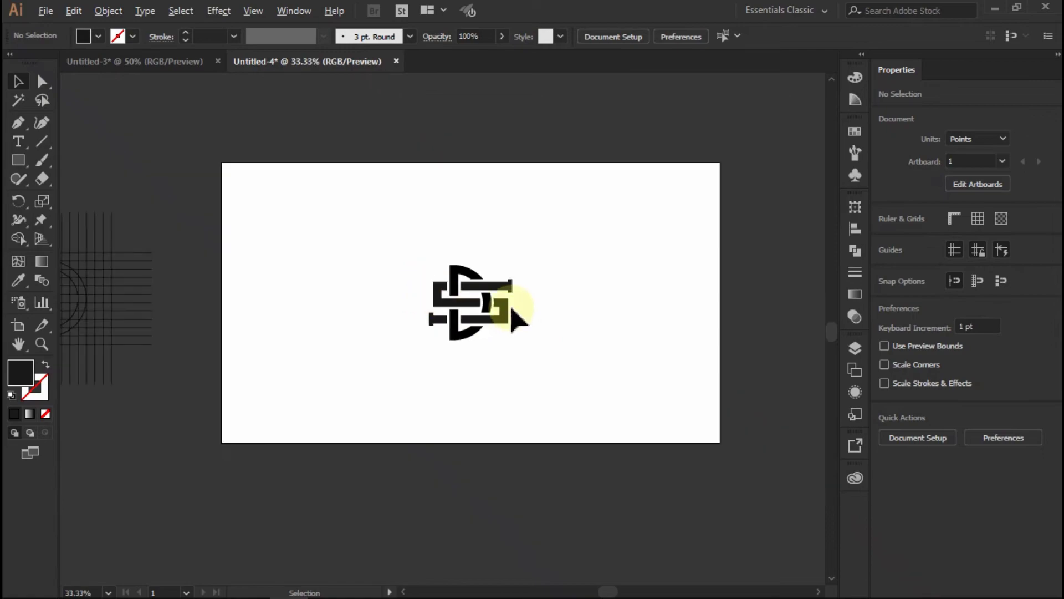
Step: Fill all the monogram pieces with a near-white colour
scroll(513, 315, up, 1)
drag(537, 224, 438, 405)
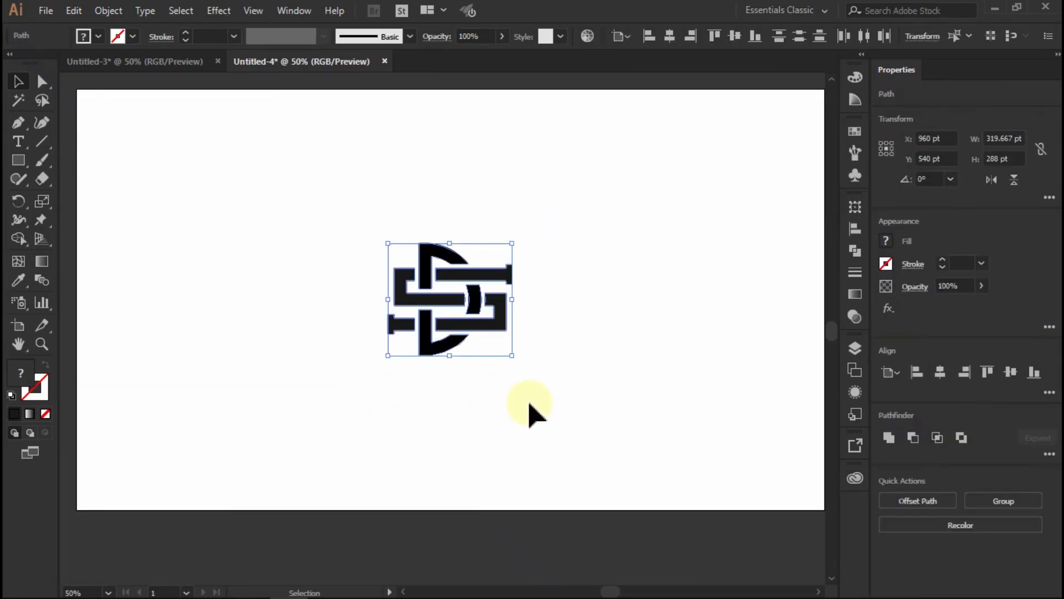
click(886, 241)
click(832, 361)
click(660, 333)
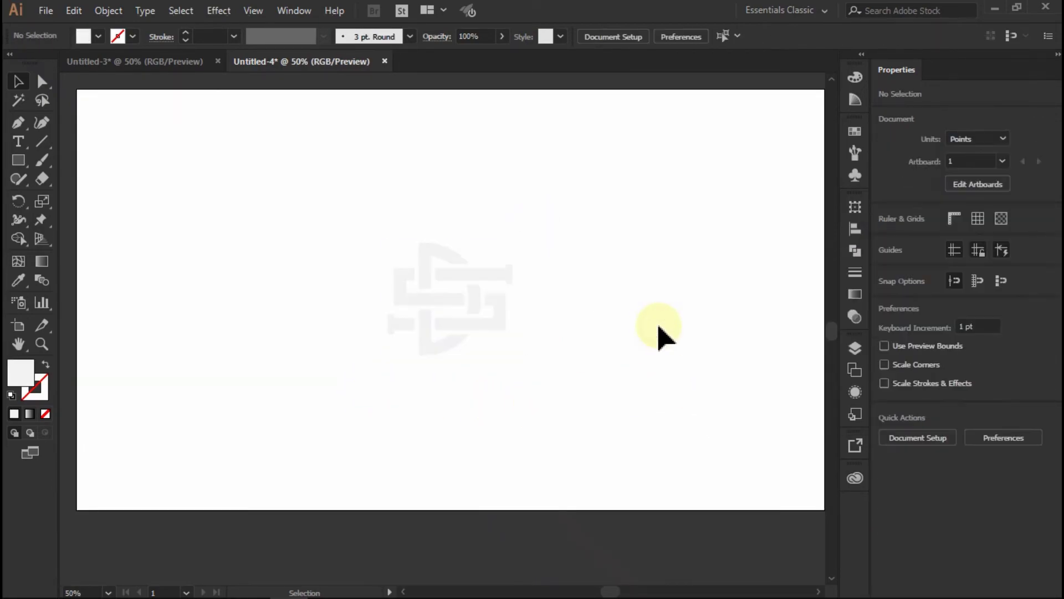
Step: Create a 1920 × 1080 pt rectangle for the background
click(20, 162)
click(214, 194)
text(1920)
key(Tab)
text(1080)
key(Return)
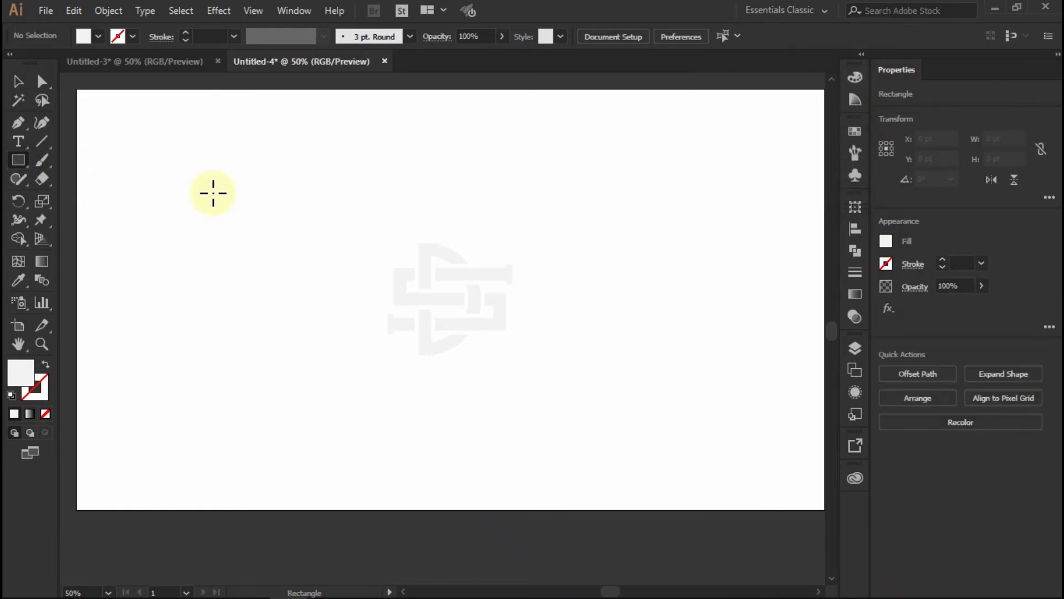
Step: Fill the background rectangle with black and centre it horizontally and vertically on the artboard
click(18, 81)
click(98, 36)
click(40, 111)
click(670, 36)
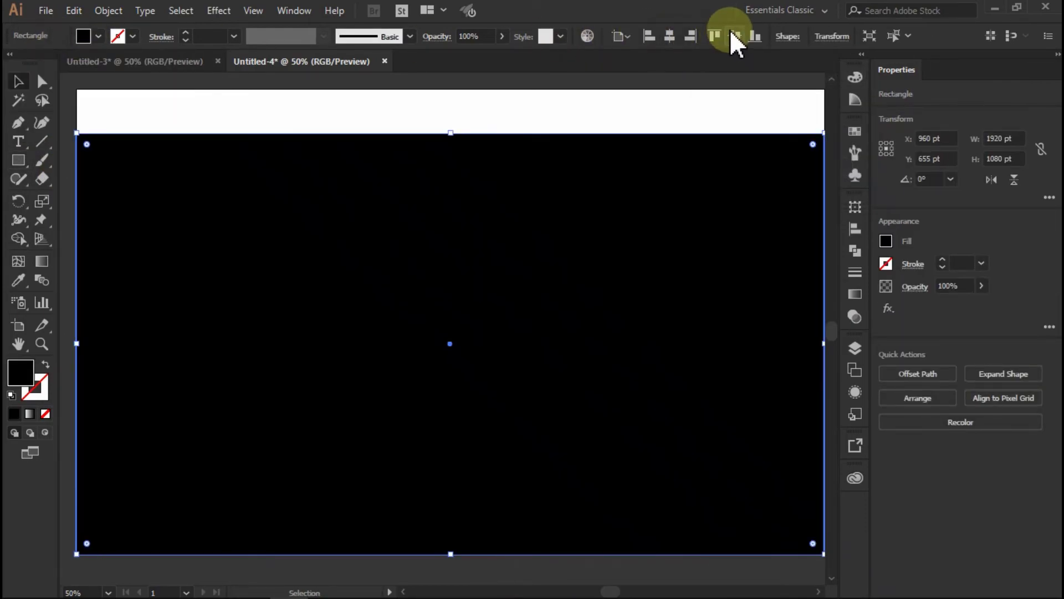
click(735, 36)
Step: Send the black background rectangle behind the monogram and lock it
click(918, 398)
click(933, 470)
click(108, 10)
mouse_move(277, 99)
click(383, 99)
Step: Give all the monogram pieces a near-white stroke of 3 pt to thicken them
click(440, 284)
key(ctrl+1)
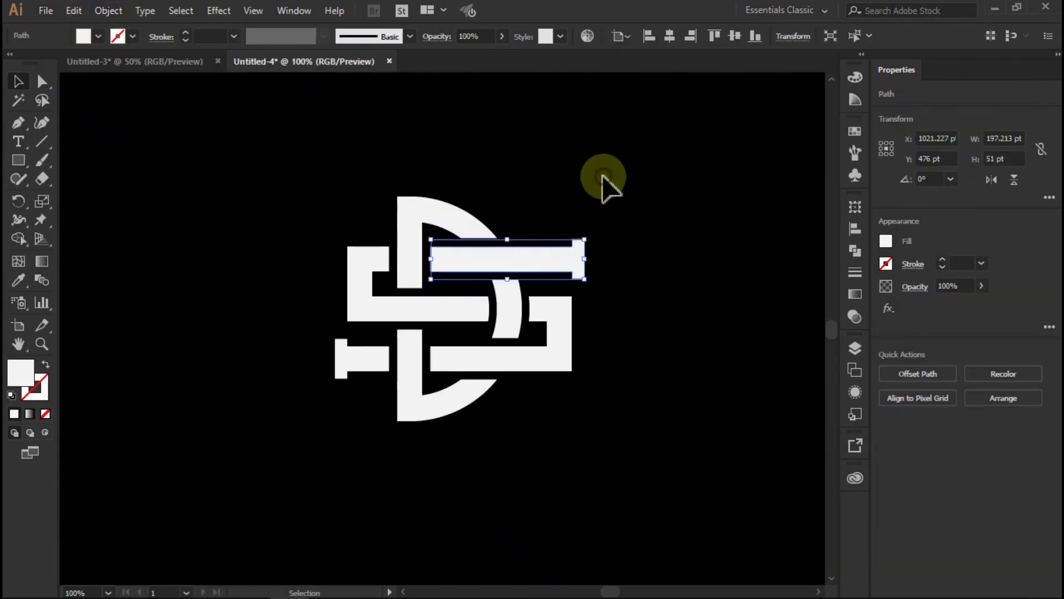
click(641, 225)
drag(638, 162, 335, 438)
scroll(966, 267, up, 5)
scroll(966, 269, down, 2)
scroll(966, 268, down, 3)
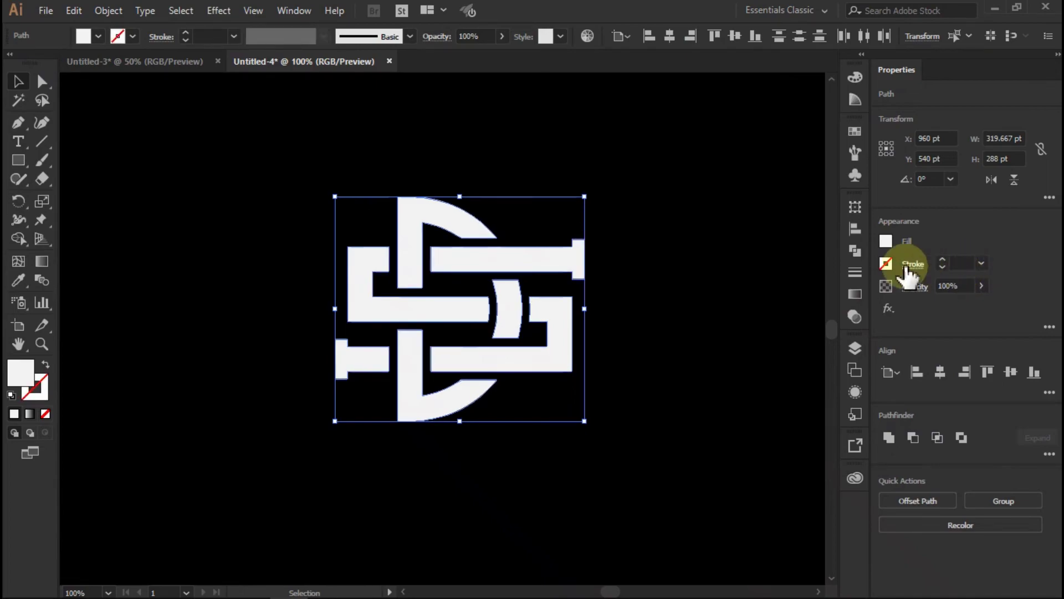
click(887, 265)
click(837, 380)
click(958, 268)
scroll(950, 265, up, 2)
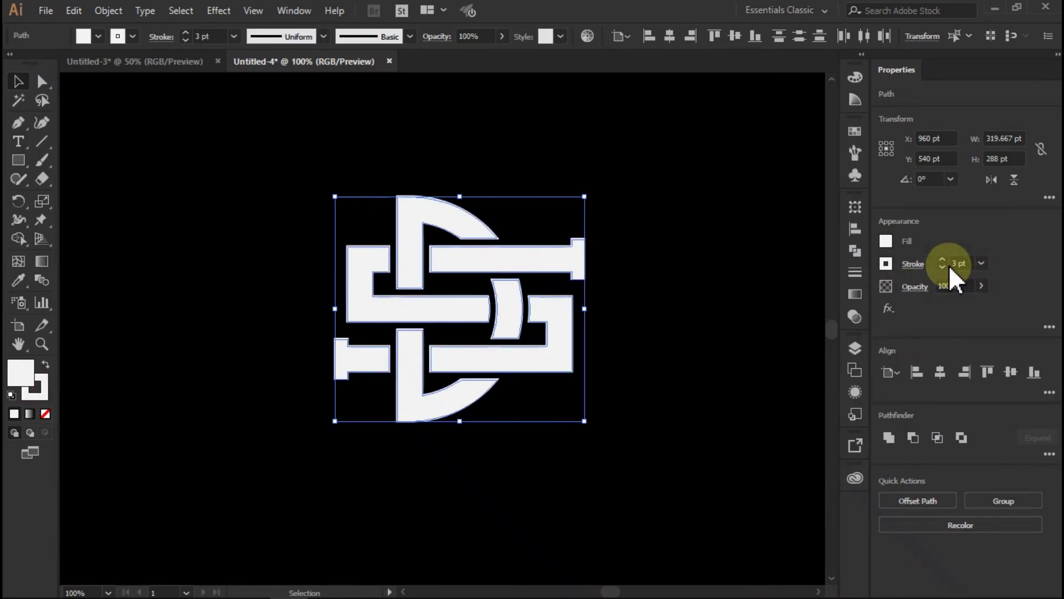
click(675, 270)
scroll(646, 252, down, 3)
scroll(694, 247, up, 1)
scroll(546, 269, up, 3)
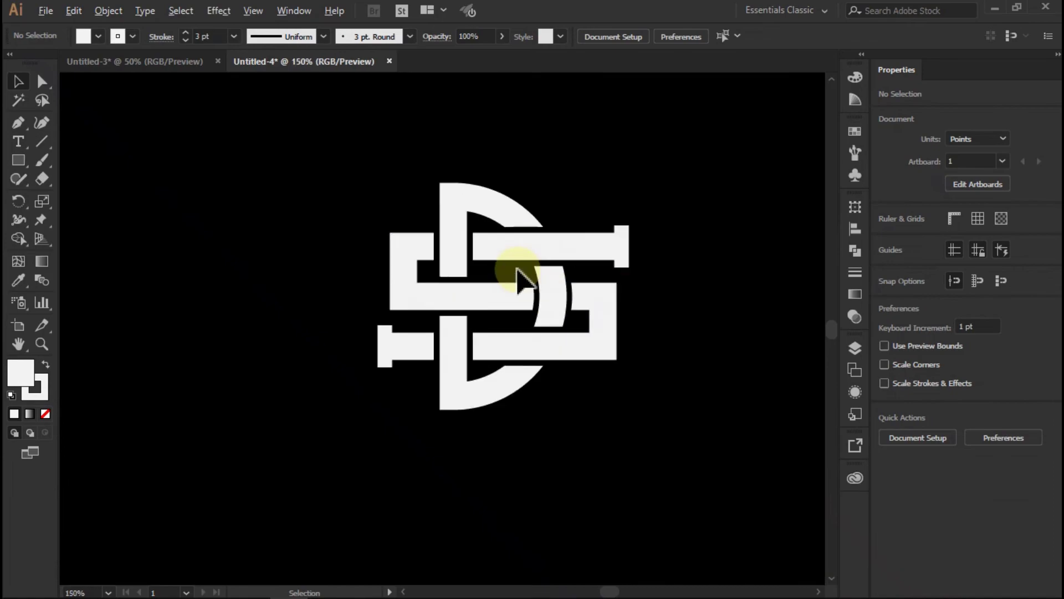
Step: Group all the D and S pieces of the monogram
click(399, 306)
click(249, 127)
drag(291, 177, 726, 513)
click(998, 502)
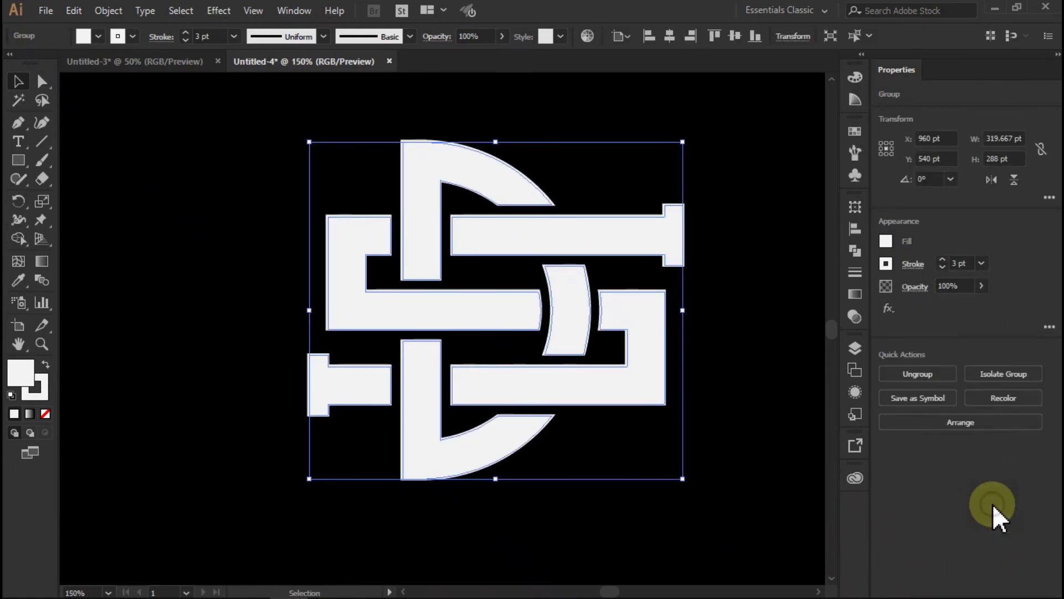
Step: Expand the monogram group's fill and stroke, and unite the resulting shapes into solid pieces
click(109, 10)
mouse_move(77, 14)
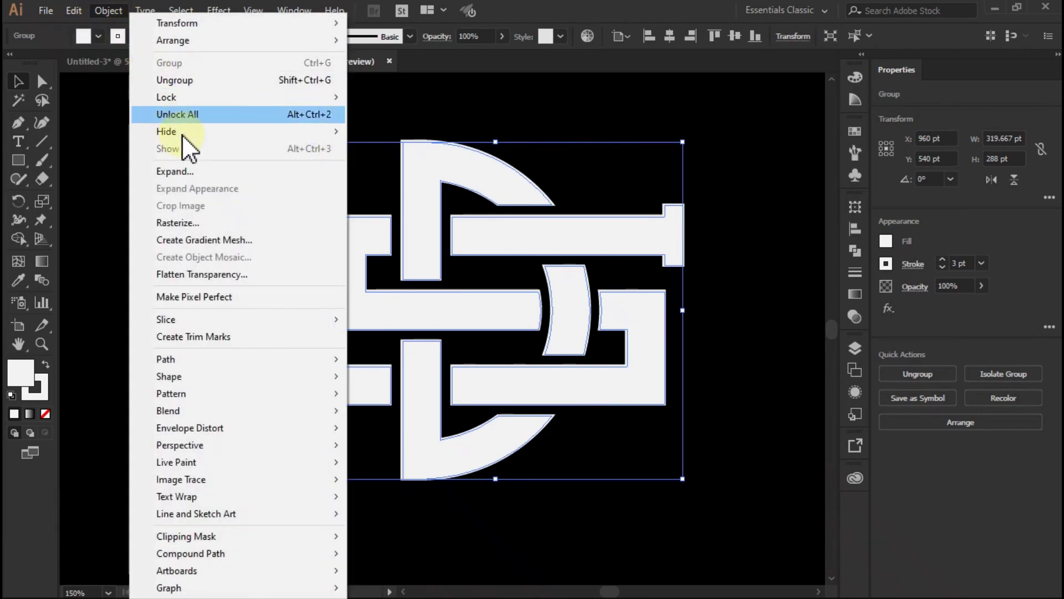
click(207, 170)
click(663, 301)
click(855, 446)
click(894, 431)
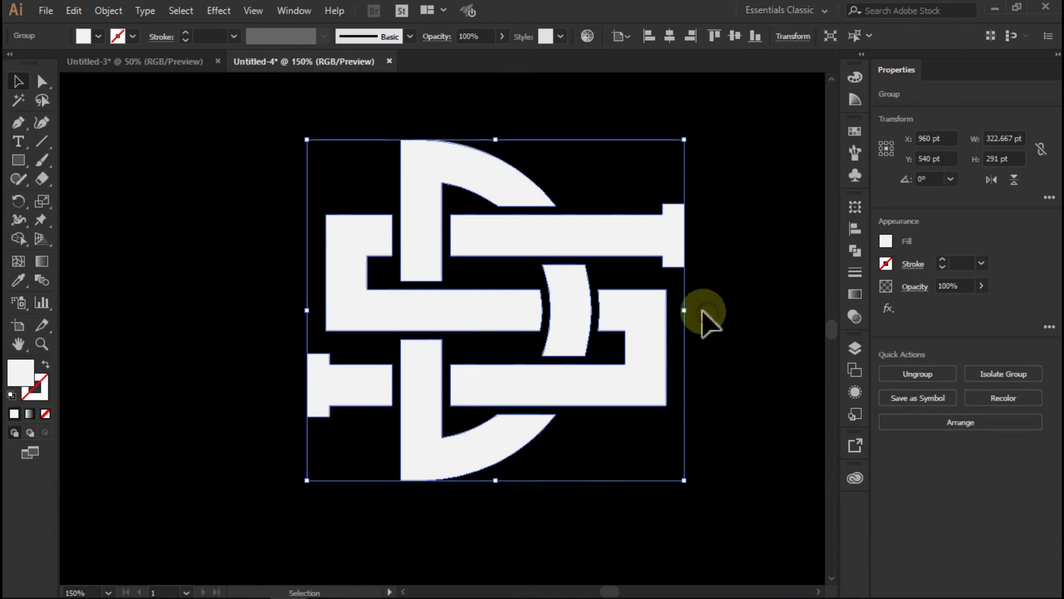
Step: Round the four outer corners of the S's two bends using the live corner controls
click(708, 309)
scroll(517, 309, down, 2)
scroll(483, 301, up, 2)
click(457, 300)
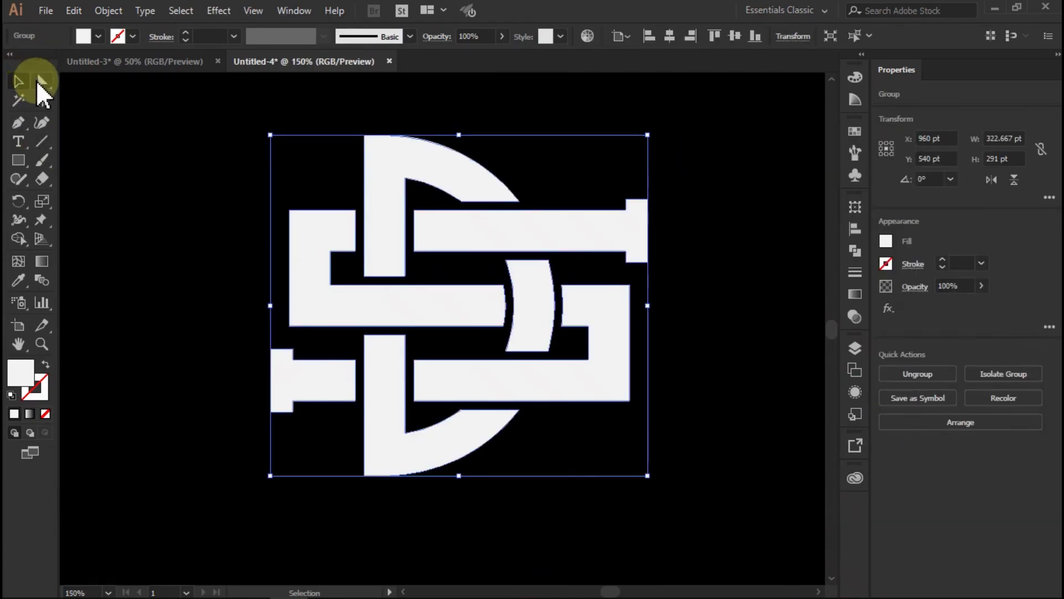
click(40, 83)
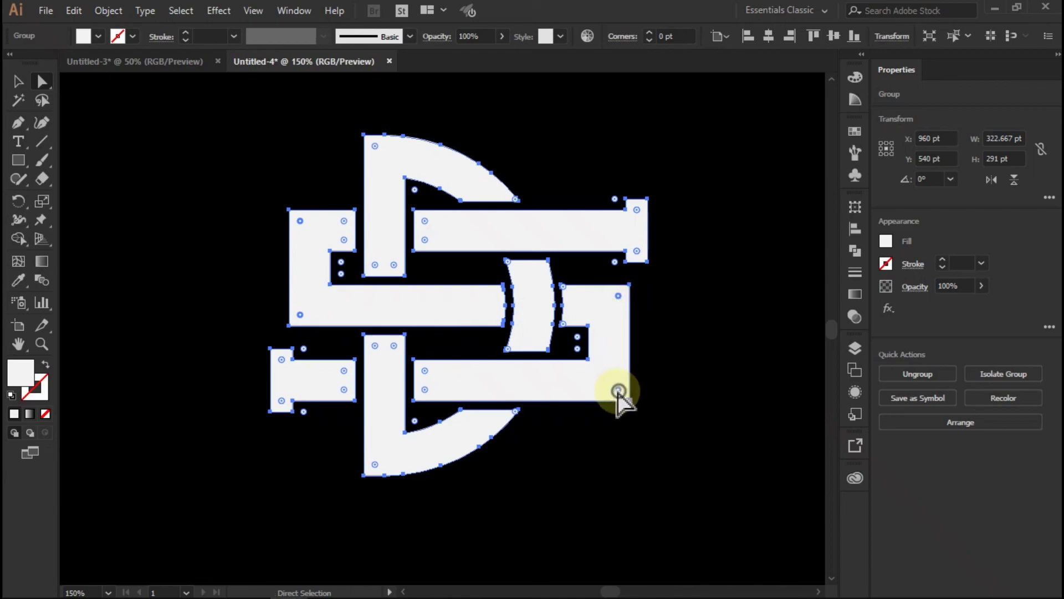
click(637, 357)
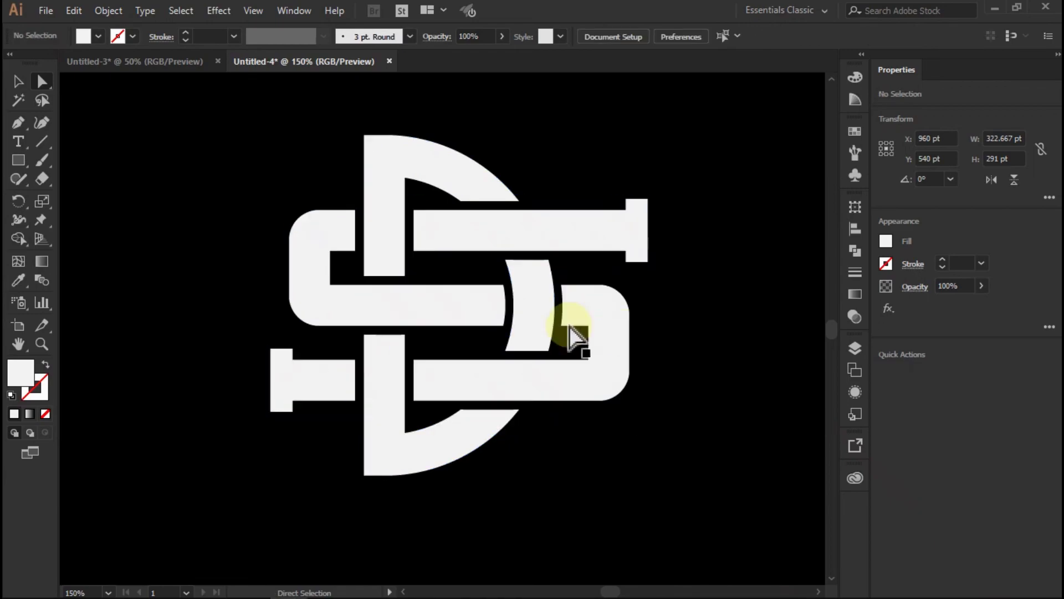
scroll(476, 333, down, 2)
scroll(474, 333, down, 1)
click(18, 81)
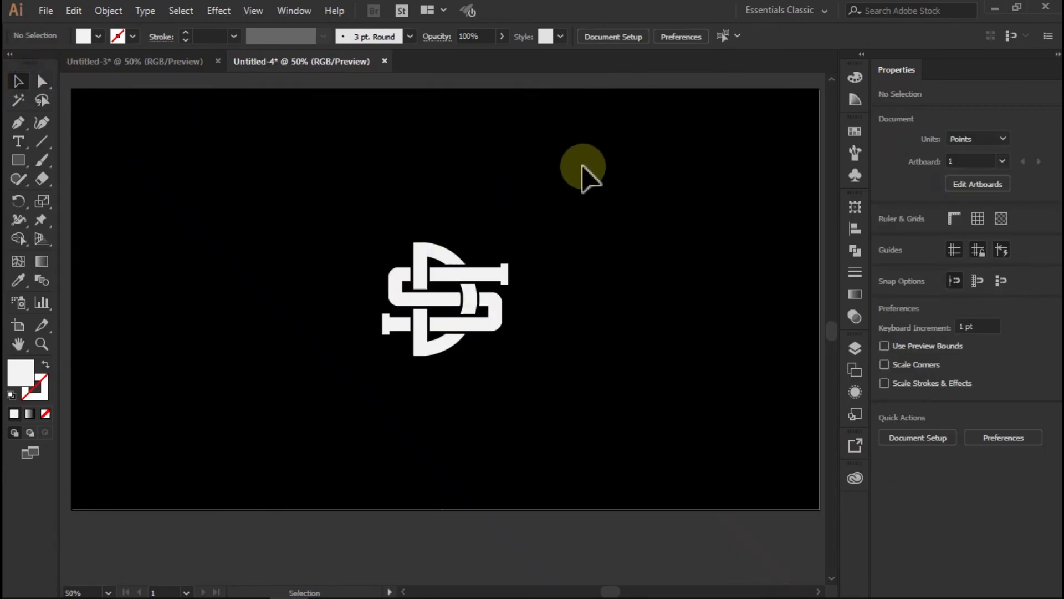
scroll(549, 249, up, 1)
click(510, 306)
drag(509, 395, 536, 439)
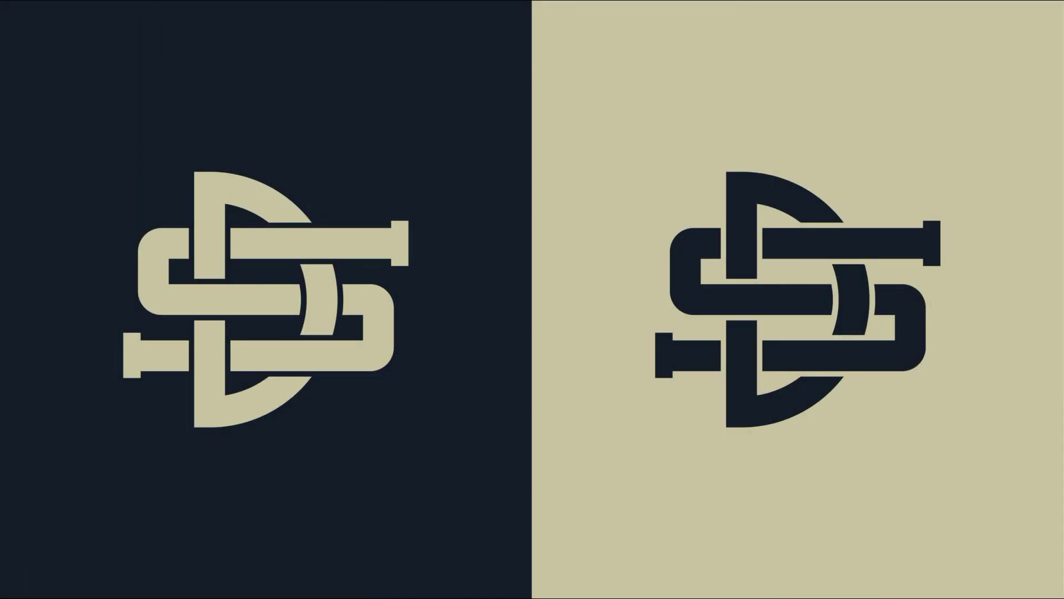